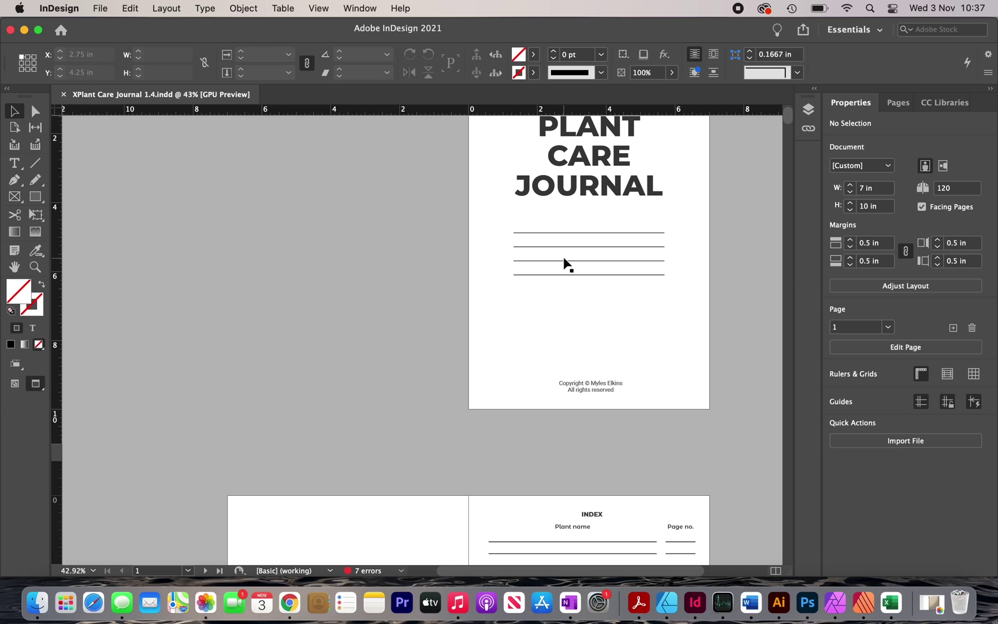
Scroll through the journal's cover, index and plant-details spreads, then bring up Launchpad with F4.
scroll(563, 263, down, 15)
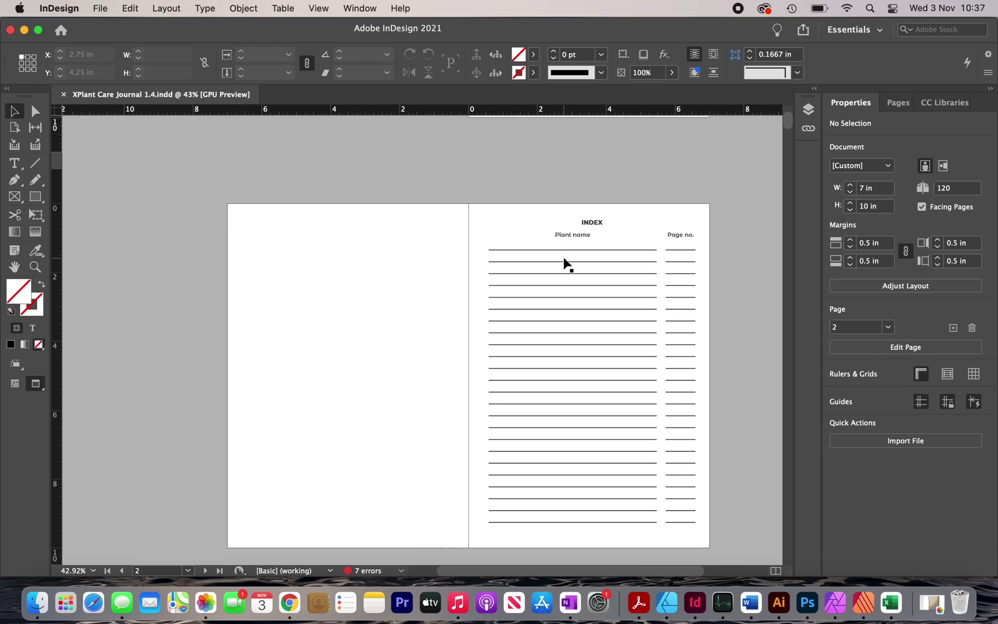
scroll(566, 265, down, 5)
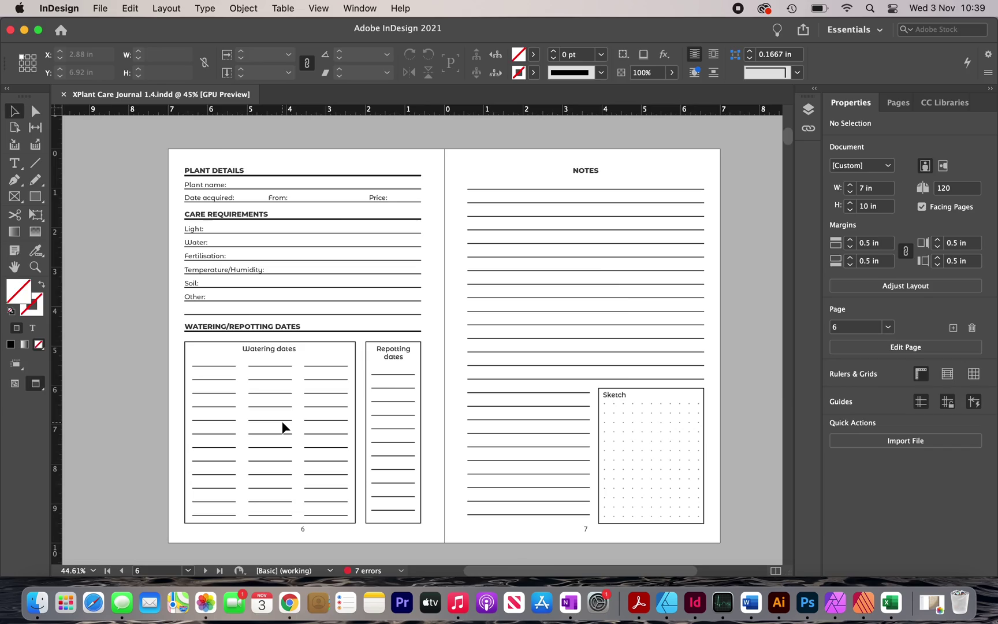
key(F4)
scroll(440, 449, right, 3)
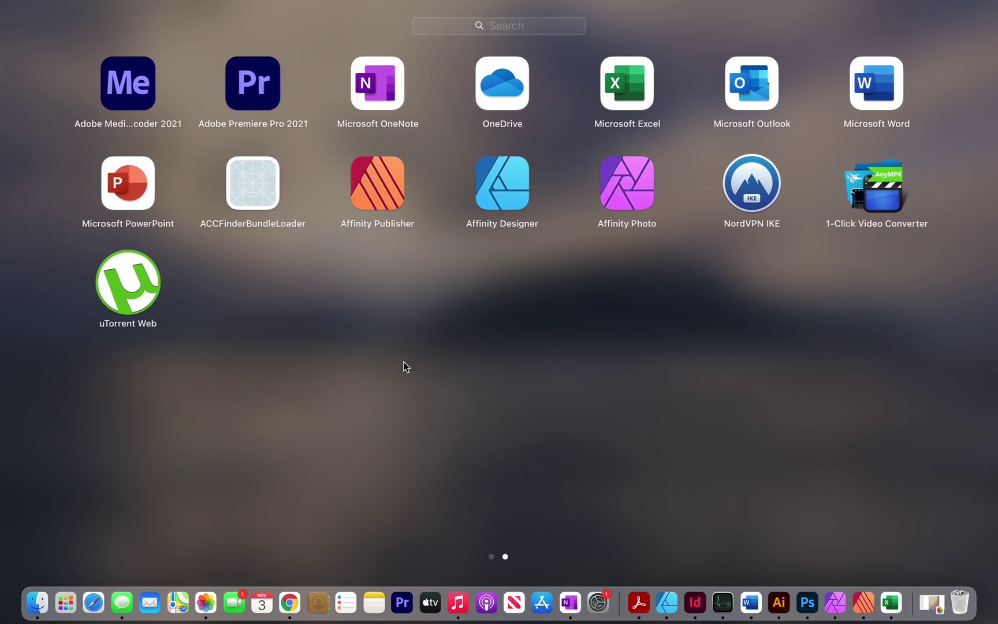
Scroll through the Launchpad app pages and leave for Chrome's Canva designs page.
scroll(403, 365, left, 3)
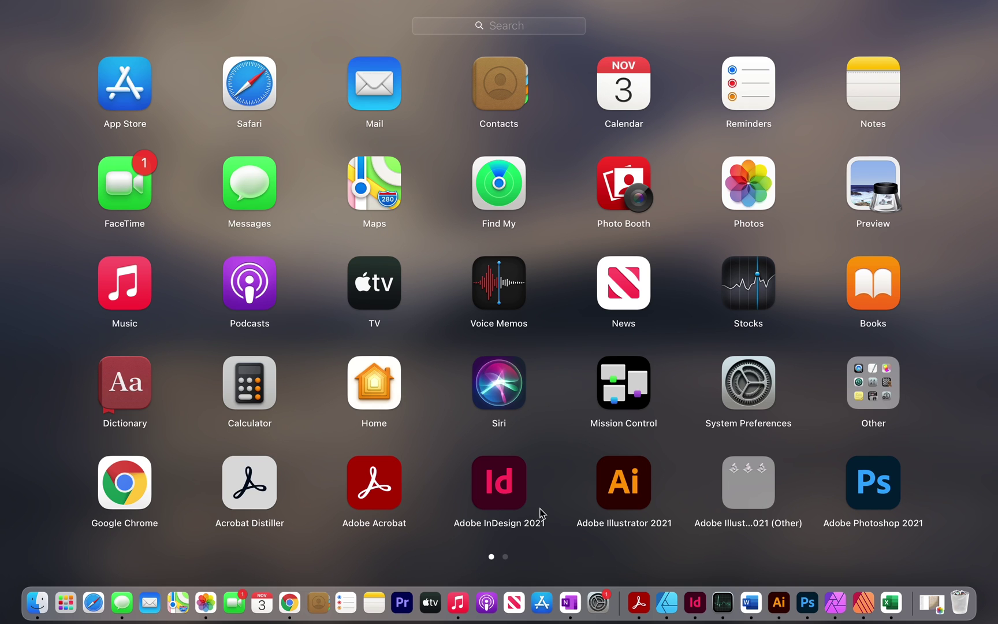
scroll(556, 511, right, 3)
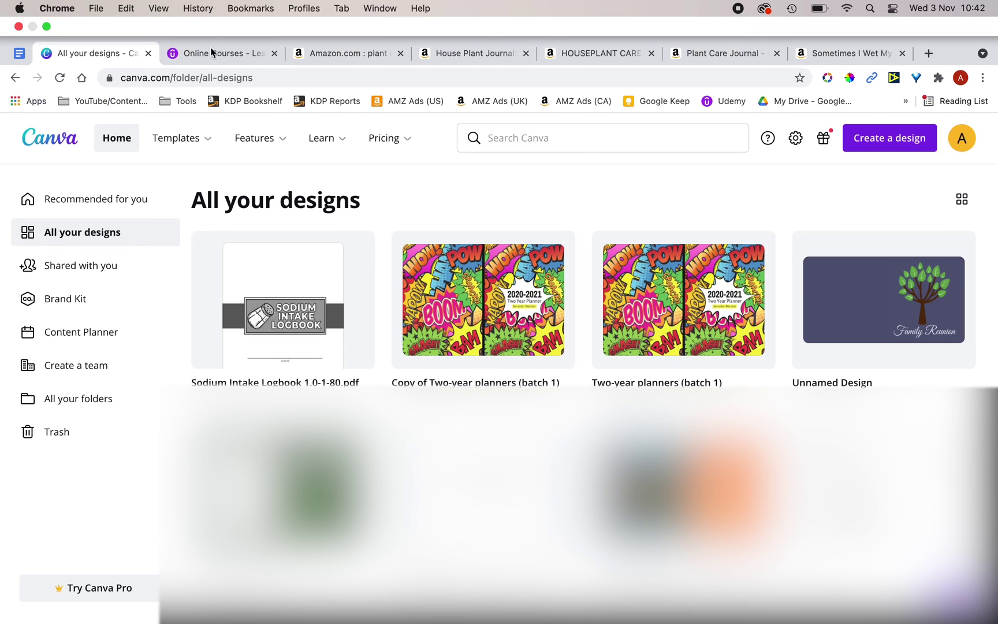
Pass the Udemy InDesign course results and land on Amazon's 'plant care journal' search results.
click(211, 53)
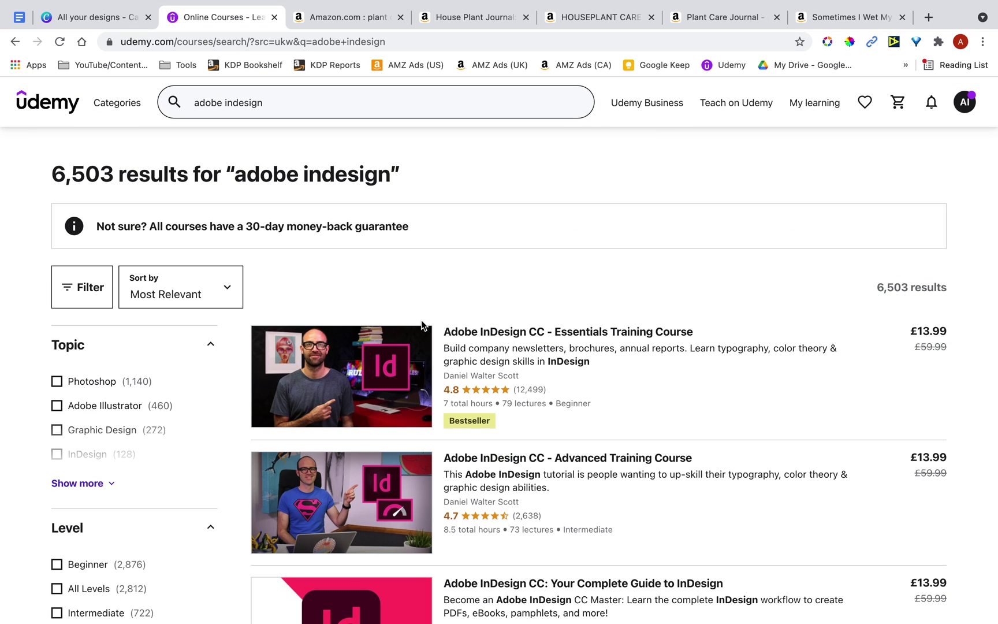
click(348, 17)
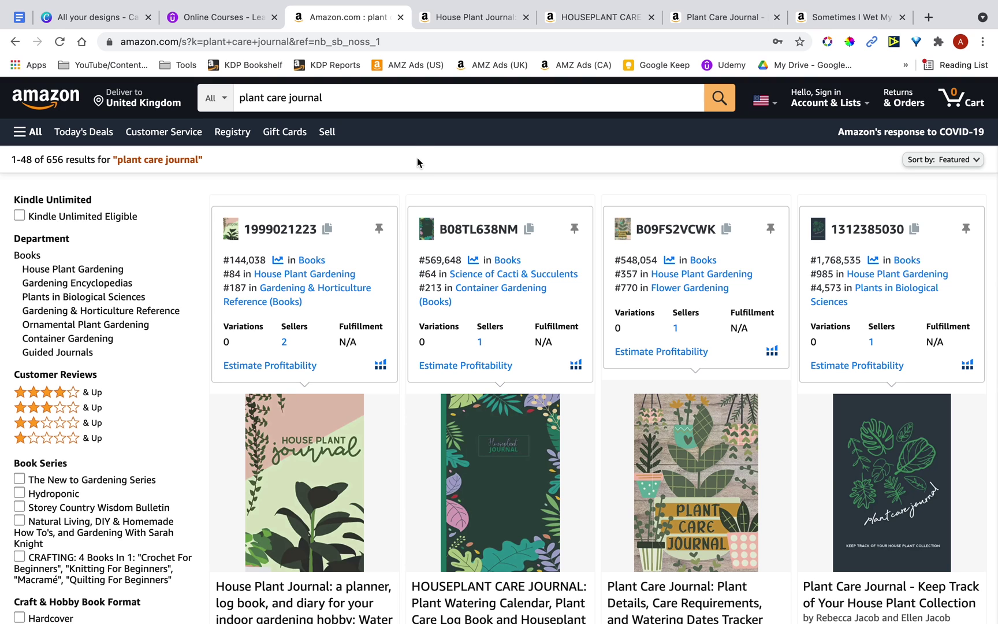
Preview the HOUSEPLANT CARE JOURNAL listing's Look Inside sample pages on Amazon.
click(496, 19)
click(601, 19)
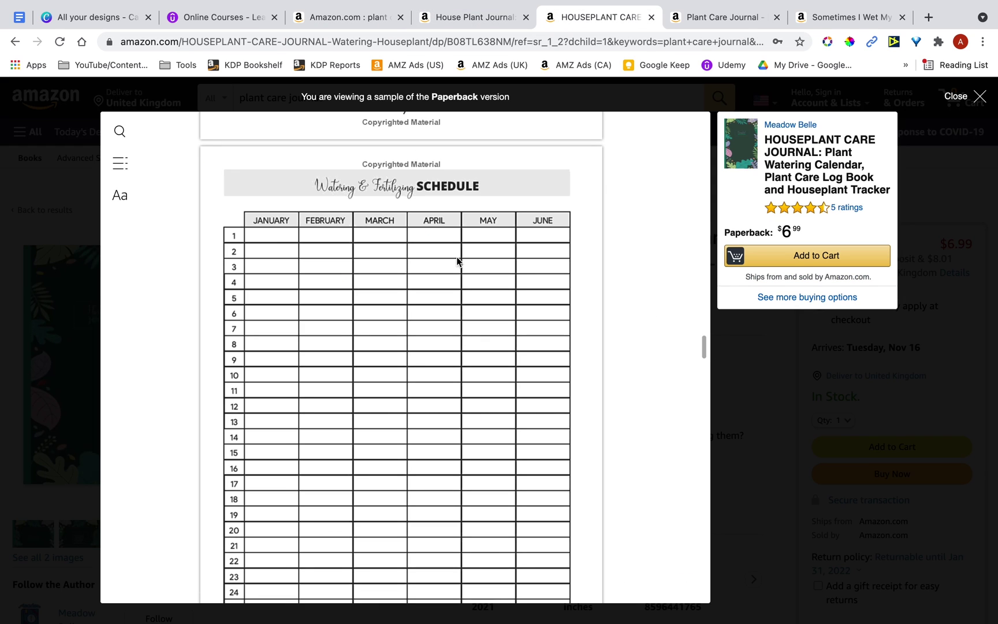
scroll(387, 410, down, 9)
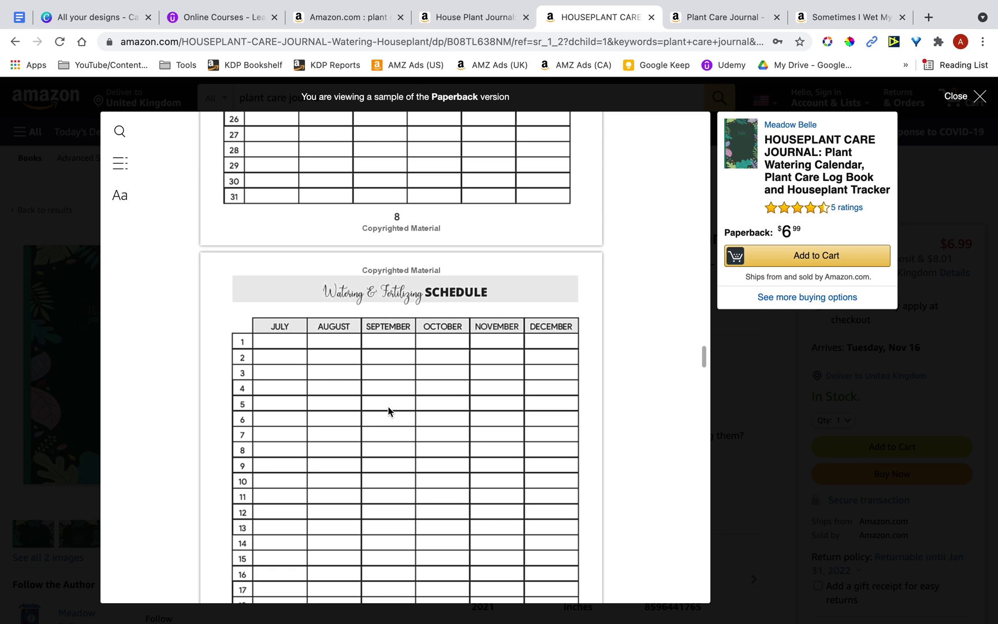
Switch through Mission Control to the hand-drawn 7x10 journal sketch in Photos.
key(super+3)
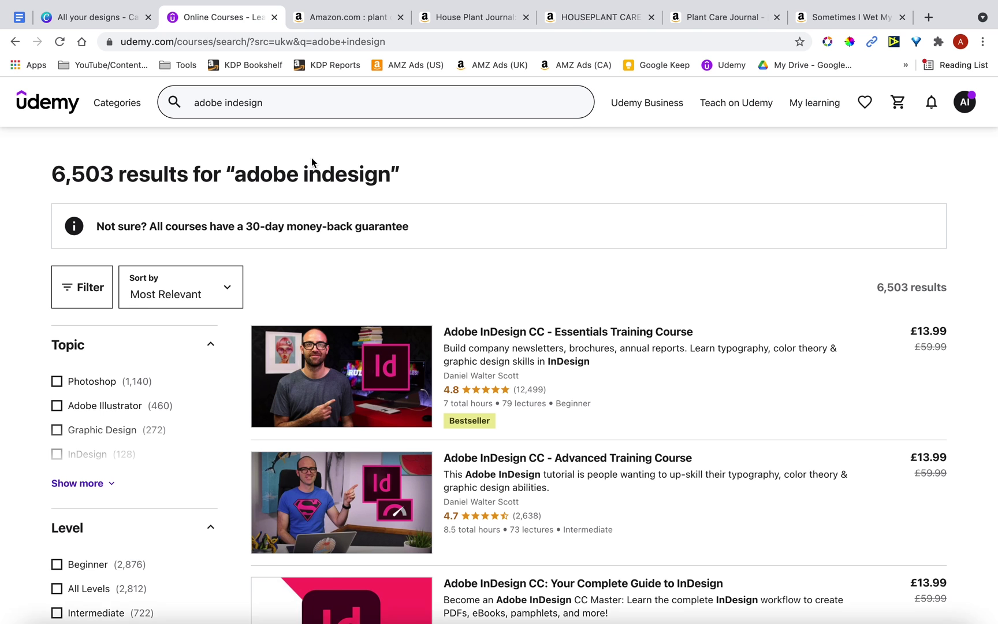
key(ctrl+Up)
click(590, 428)
key(super+Tab)
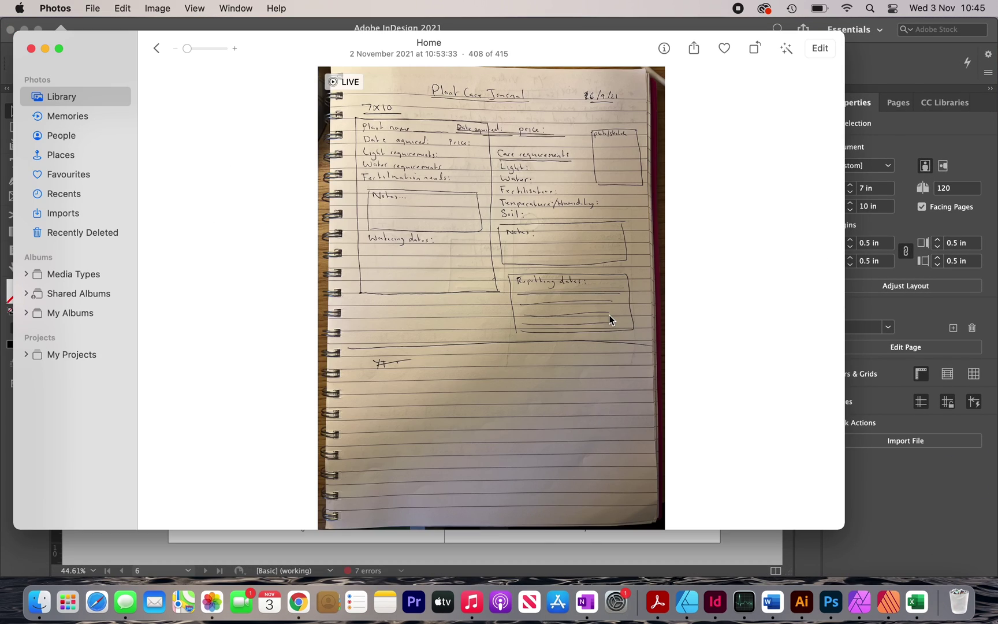
View the hand-drawn Plant Care Journal layout sketch full screen in Photos.
click(59, 48)
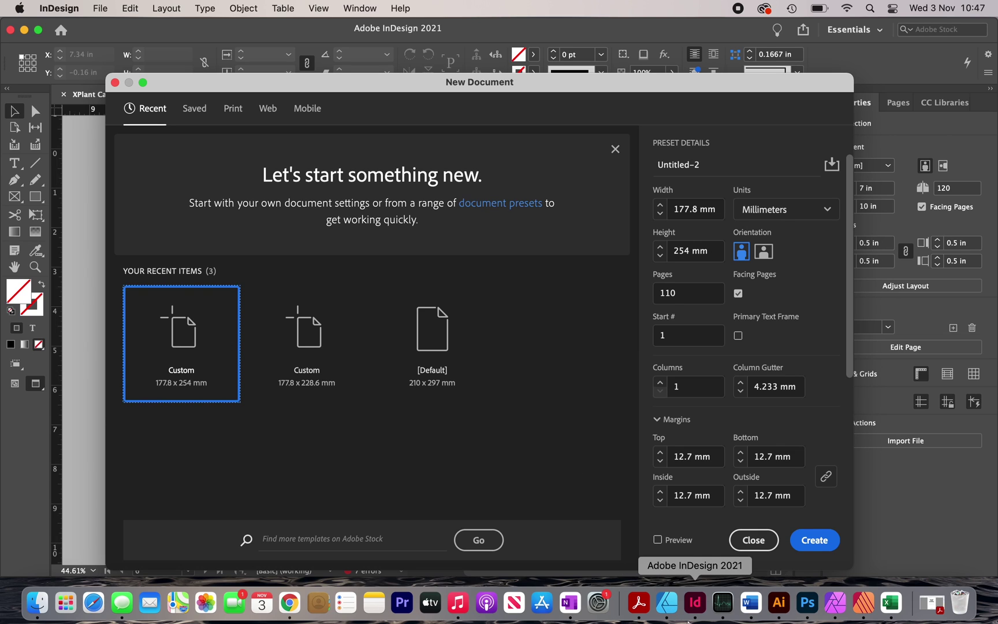
Create 'Plant Care Journal Interior' in inches with 120 facing 7 x 10 in pages.
click(675, 166)
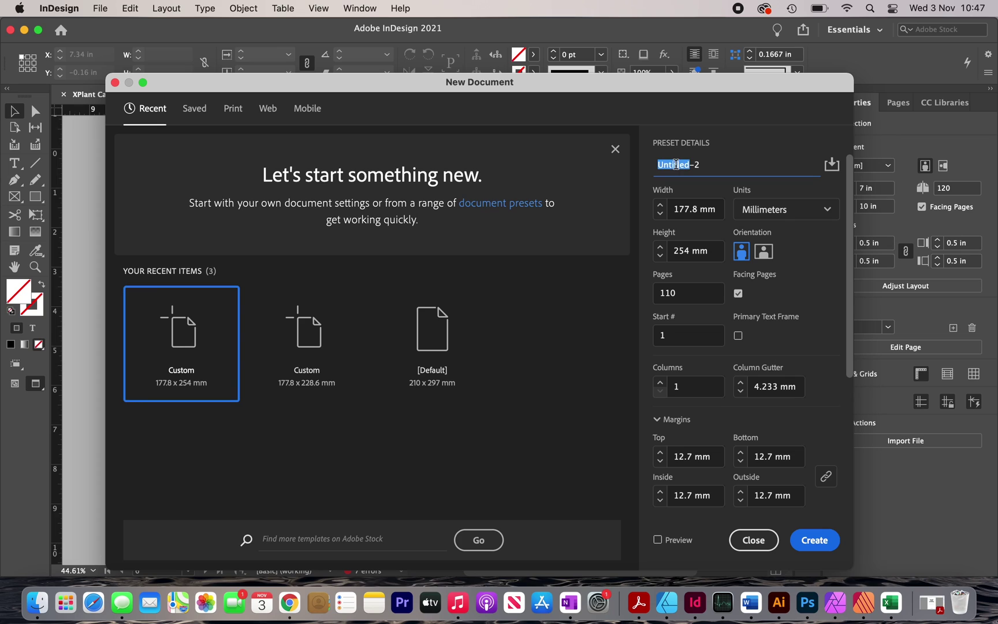
click(676, 167)
double_click(676, 166)
text(Plant Care Journal Interior)
click(780, 208)
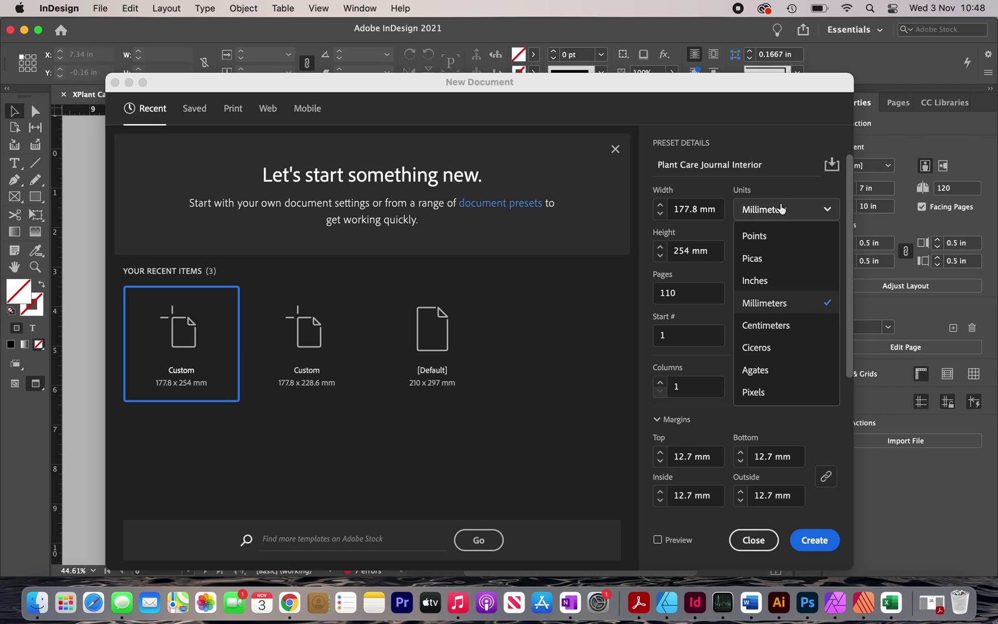
click(773, 281)
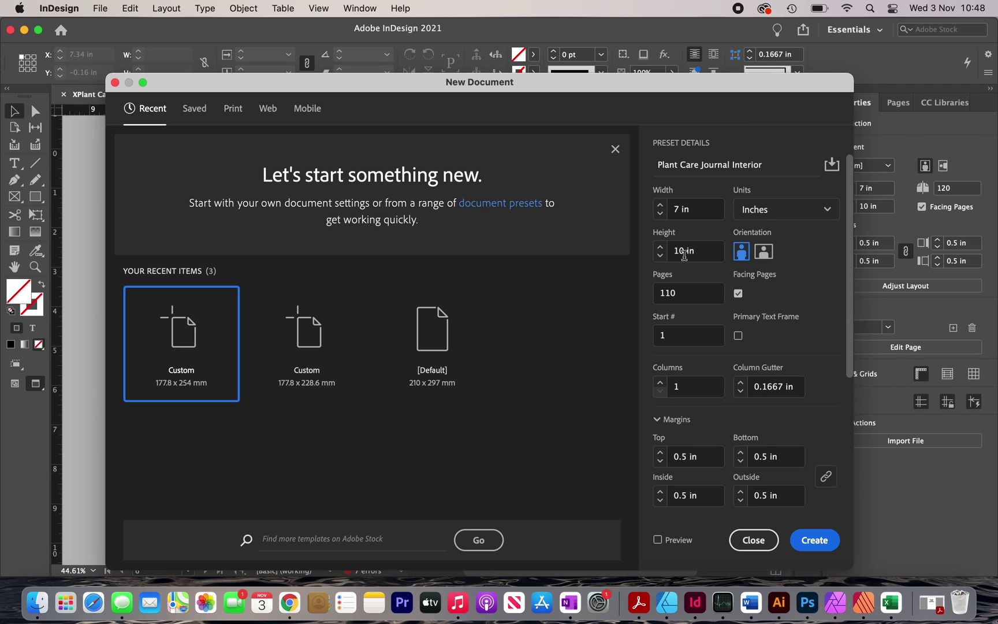
click(672, 293)
key(BackSpace)
text(2)
scroll(691, 397, down, 4)
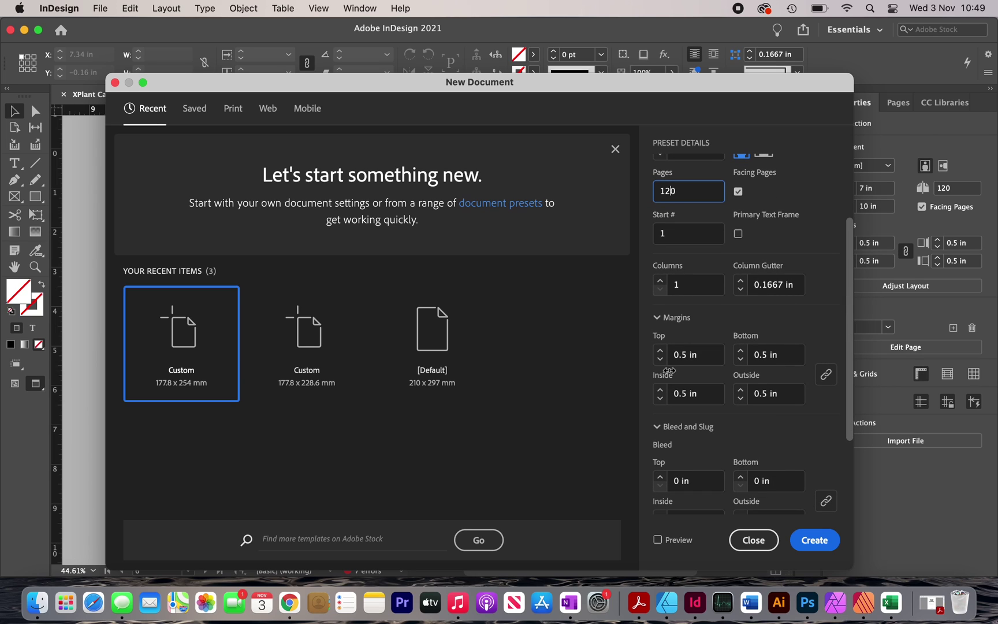
scroll(746, 375, down, 3)
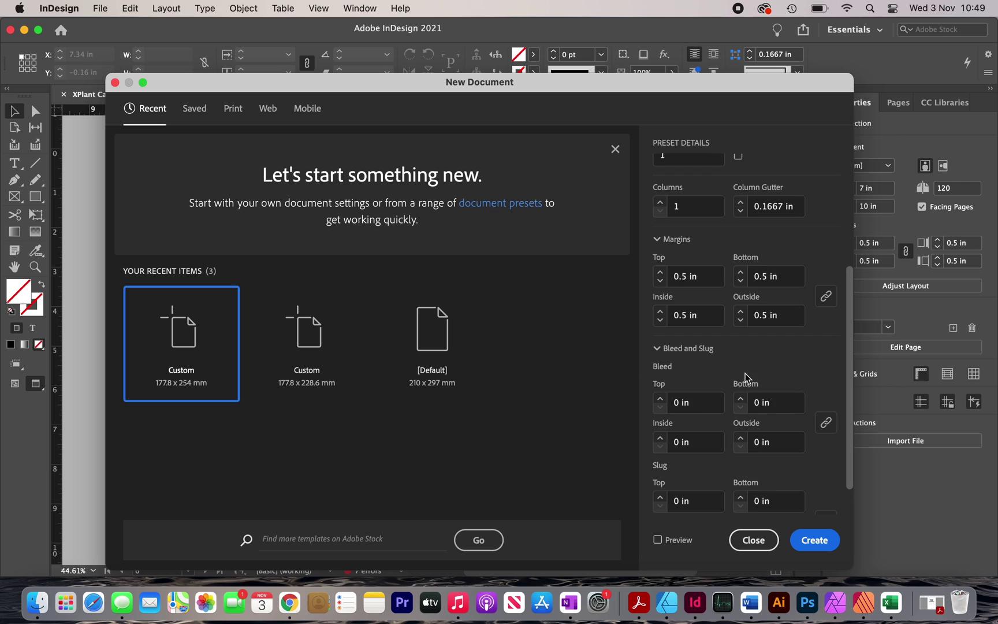
click(815, 538)
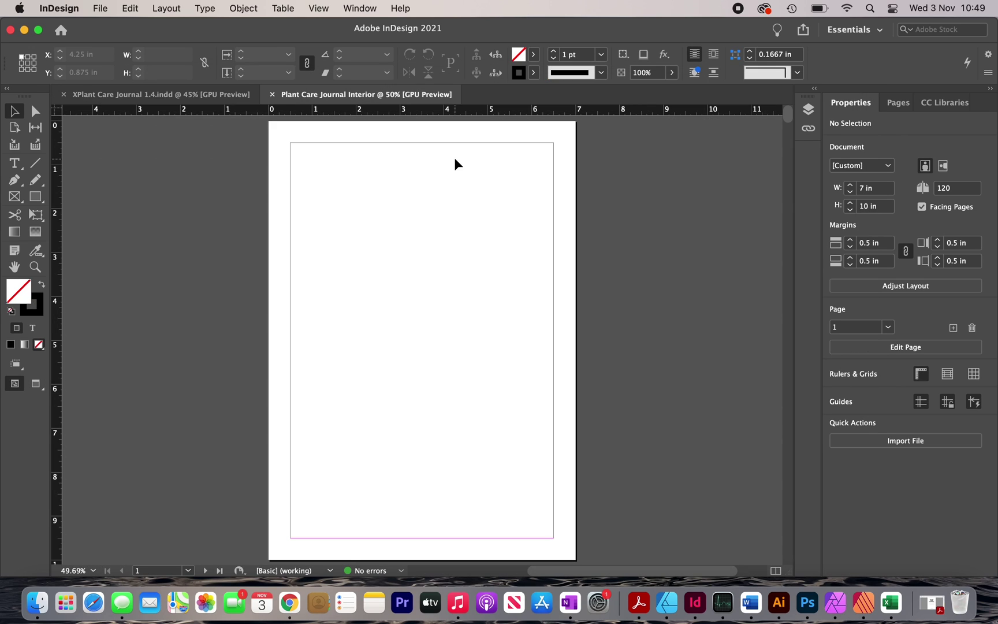
Draw a black-filled rectangle on the A-Master and check it repeats on spread 4-5.
click(897, 102)
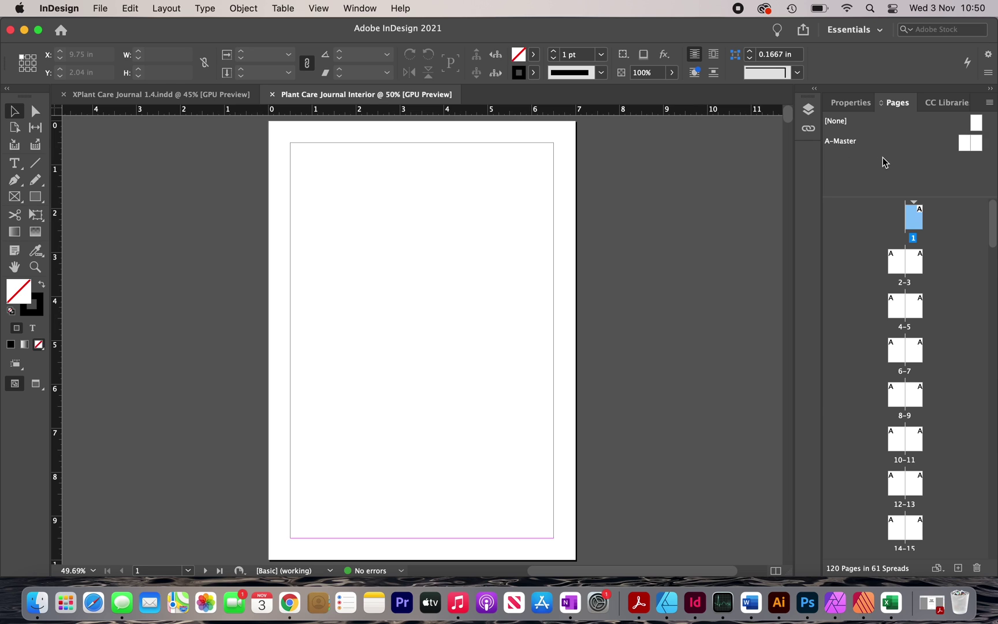
double_click(976, 144)
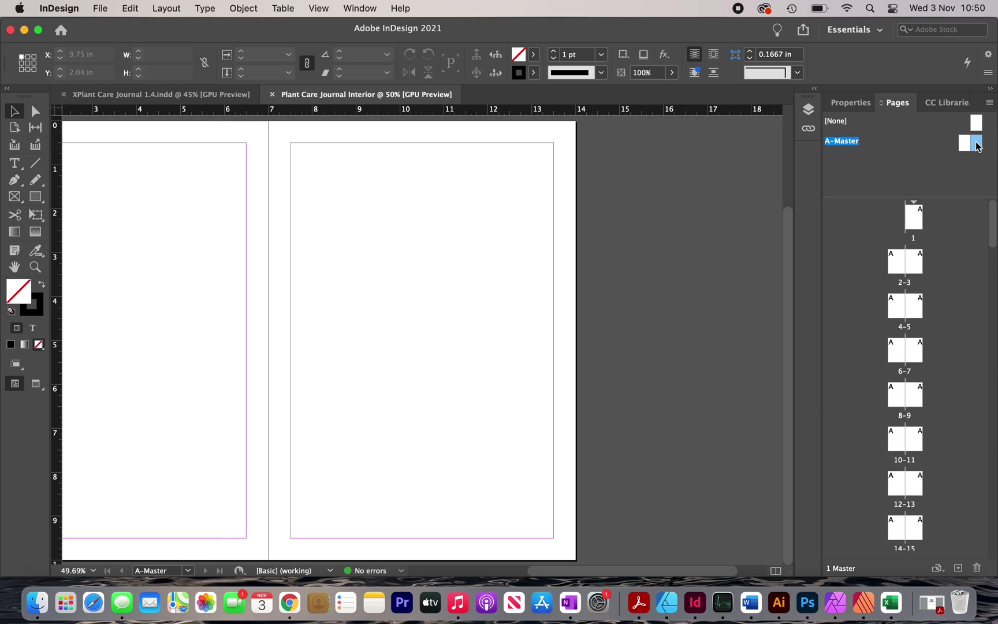
key(m)
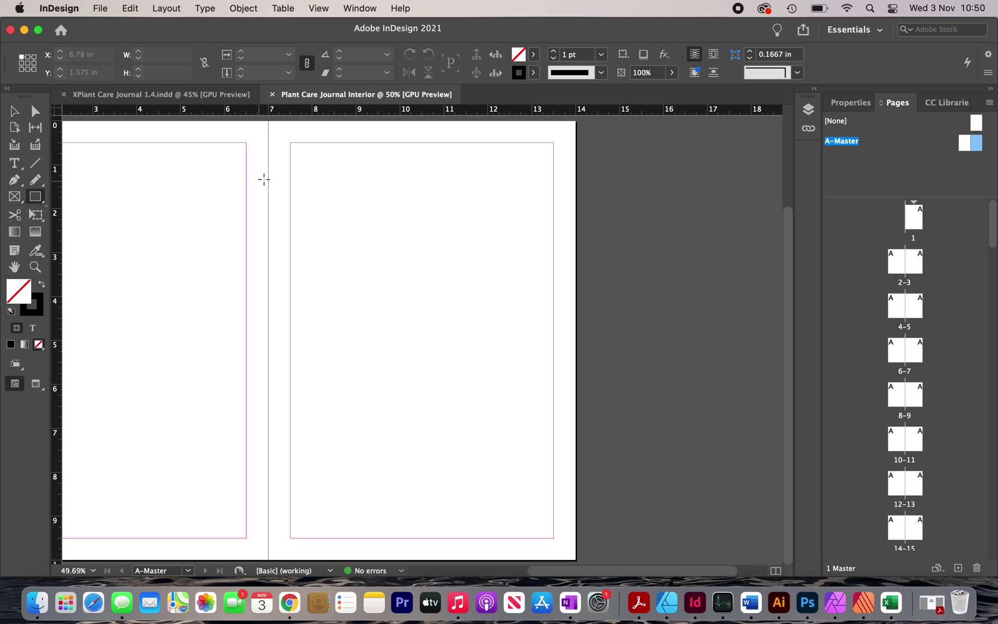
drag(309, 172, 461, 236)
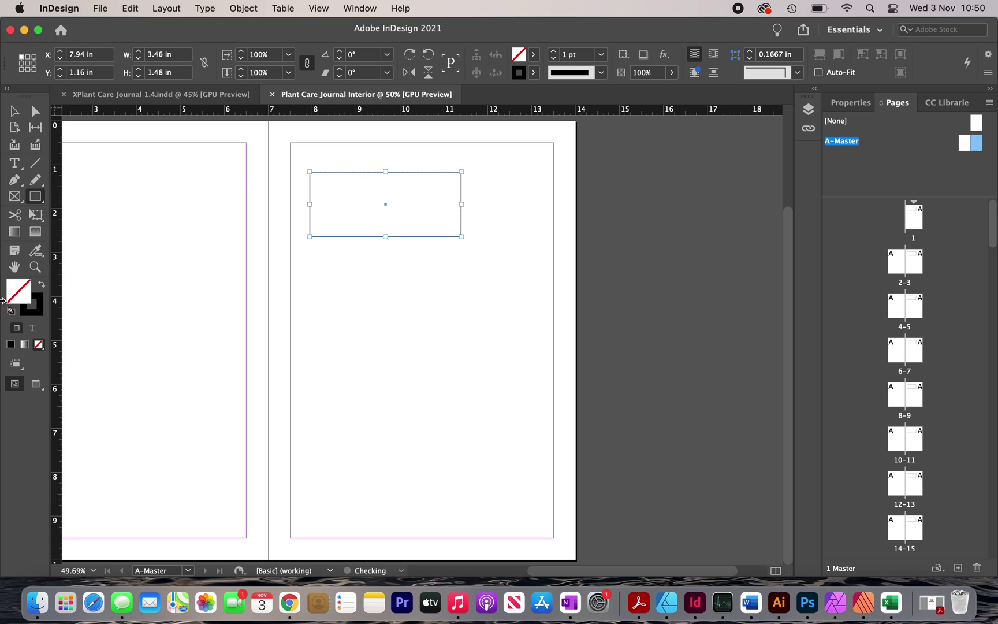
click(41, 284)
double_click(915, 307)
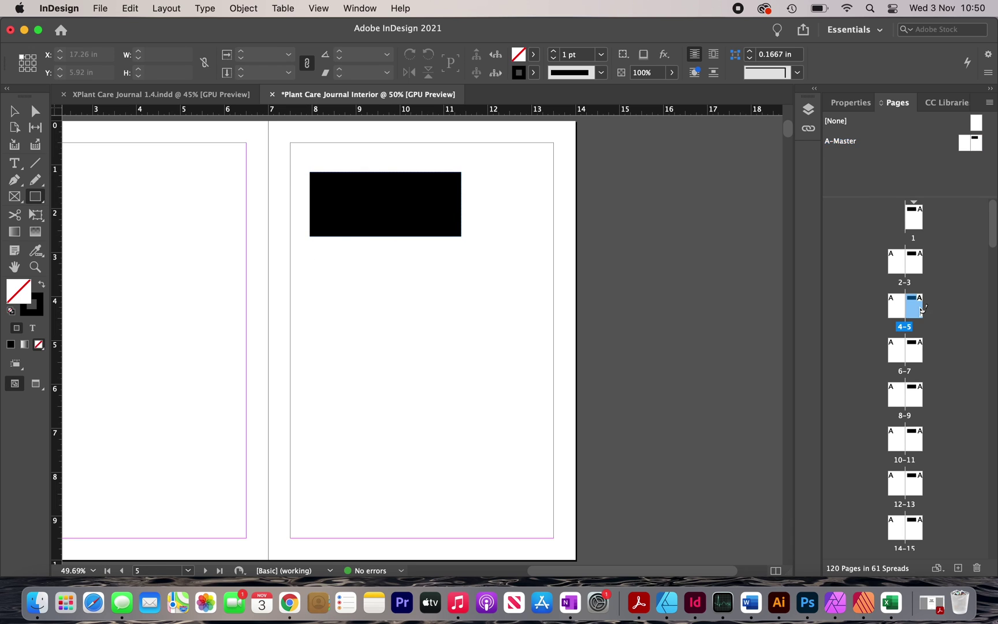
Narrow the black rectangle into a square and confirm it also appears on pages 2-3.
double_click(976, 144)
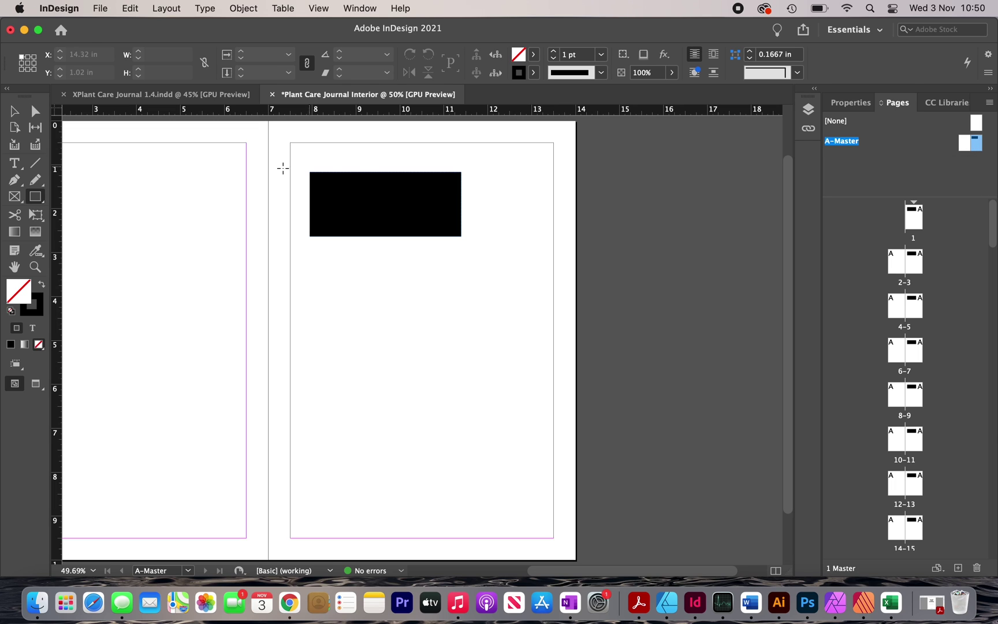
click(14, 110)
click(422, 202)
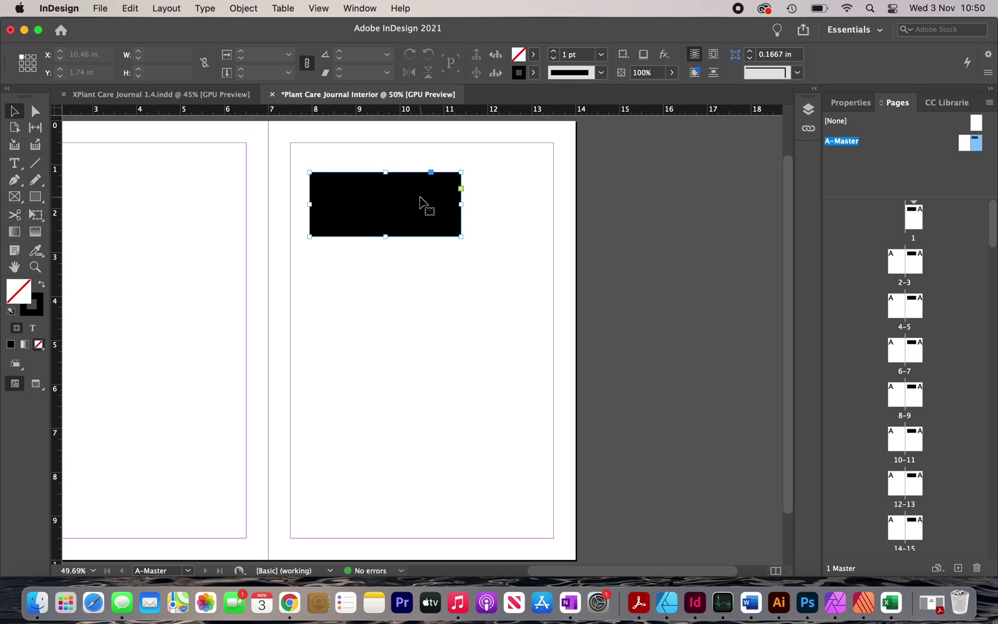
drag(460, 204, 379, 205)
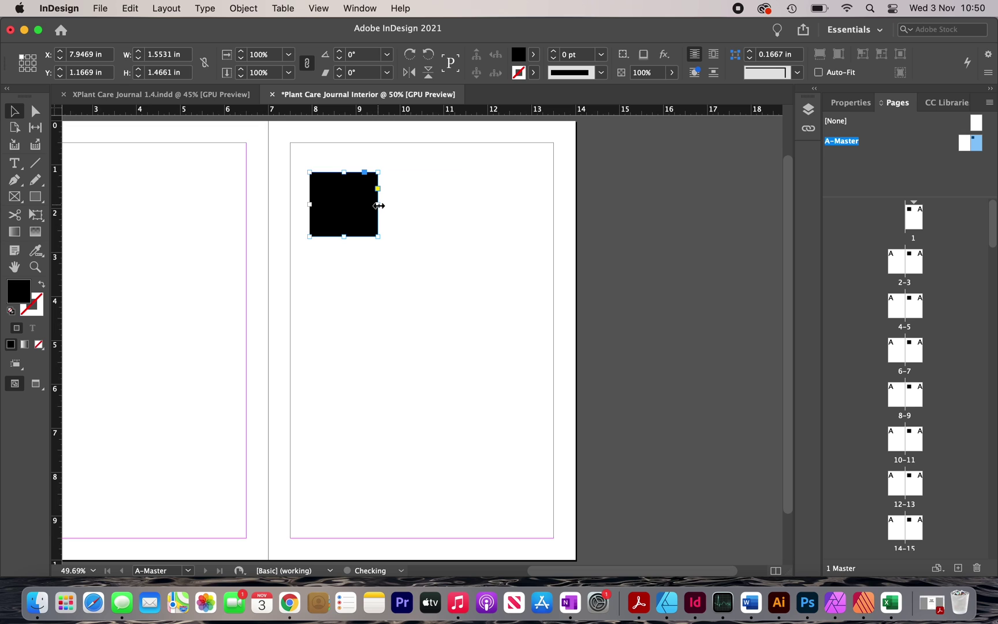
double_click(914, 266)
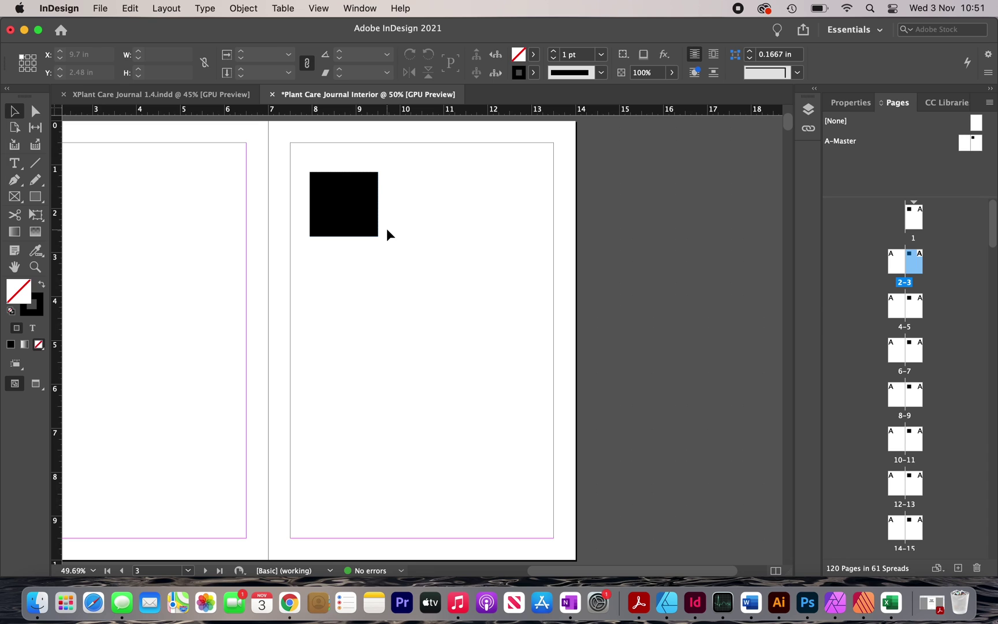
double_click(974, 145)
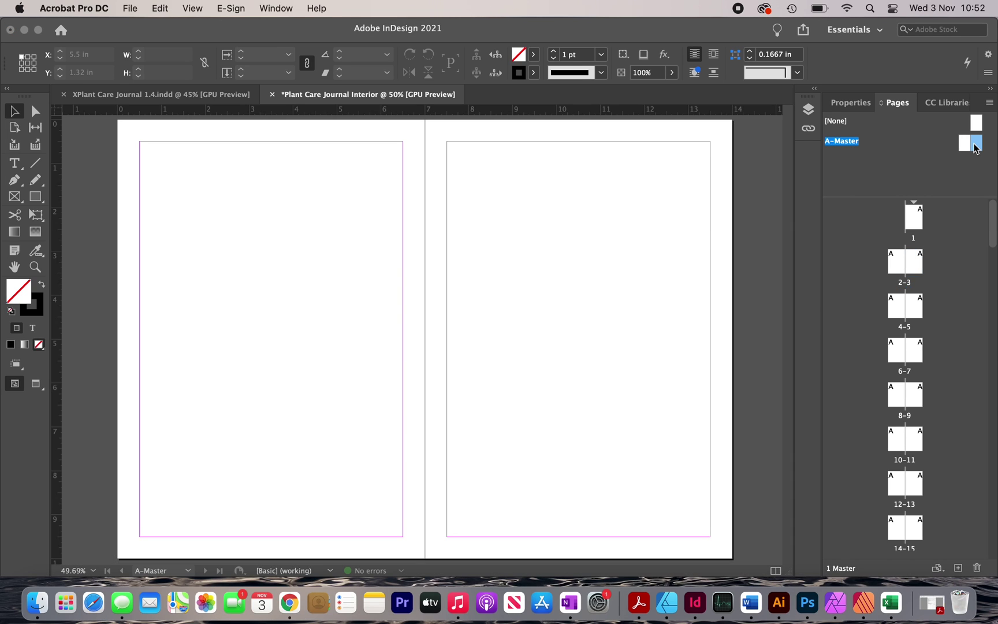
Draw a 6 in horizontal rule along the top margin of the left A-Master page.
click(964, 145)
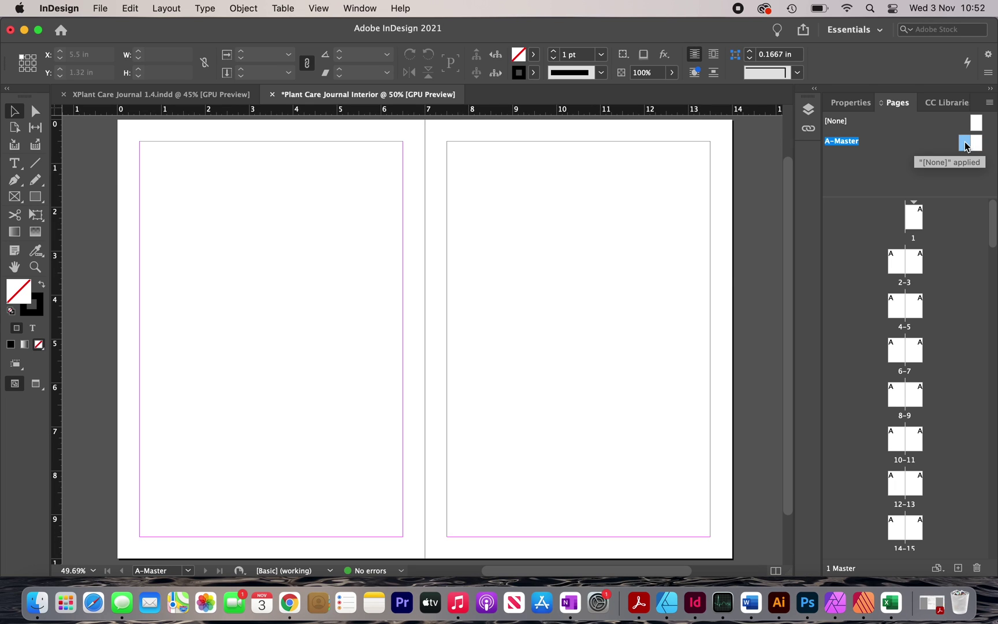
click(35, 167)
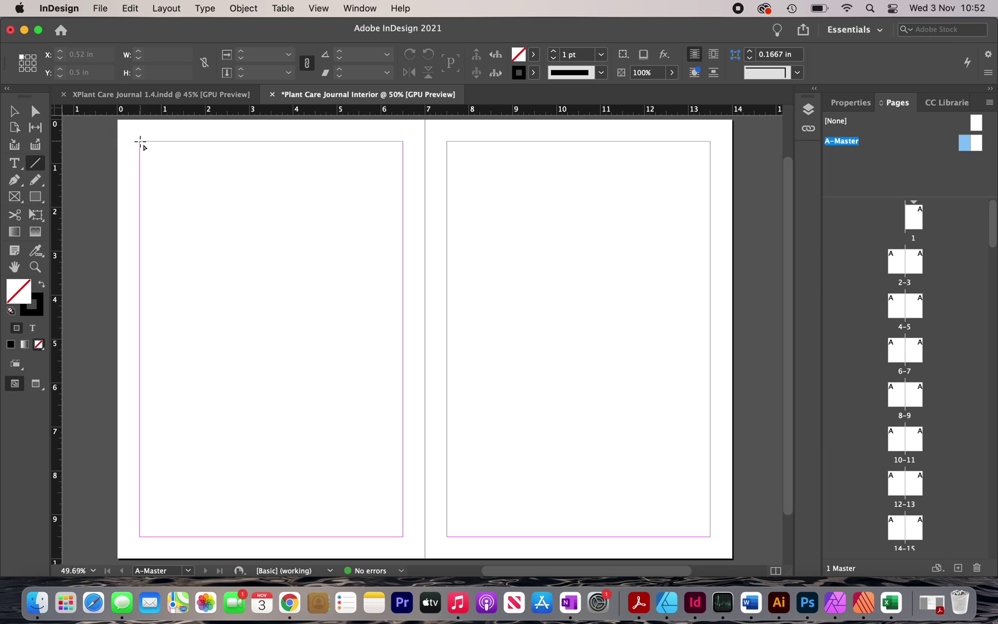
drag(141, 141, 405, 182)
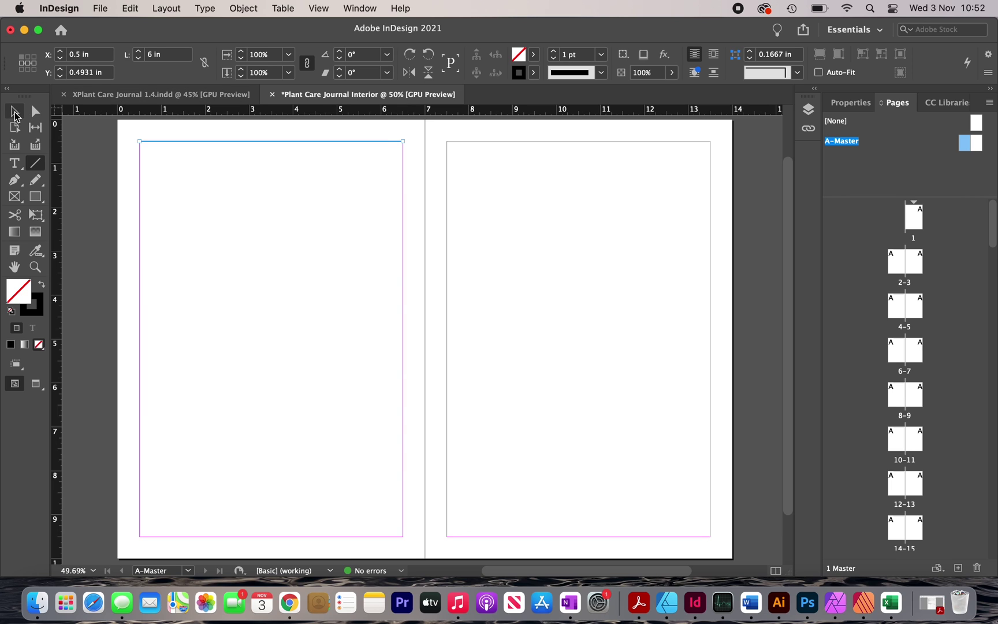
click(14, 111)
click(252, 127)
scroll(252, 130, up, 5)
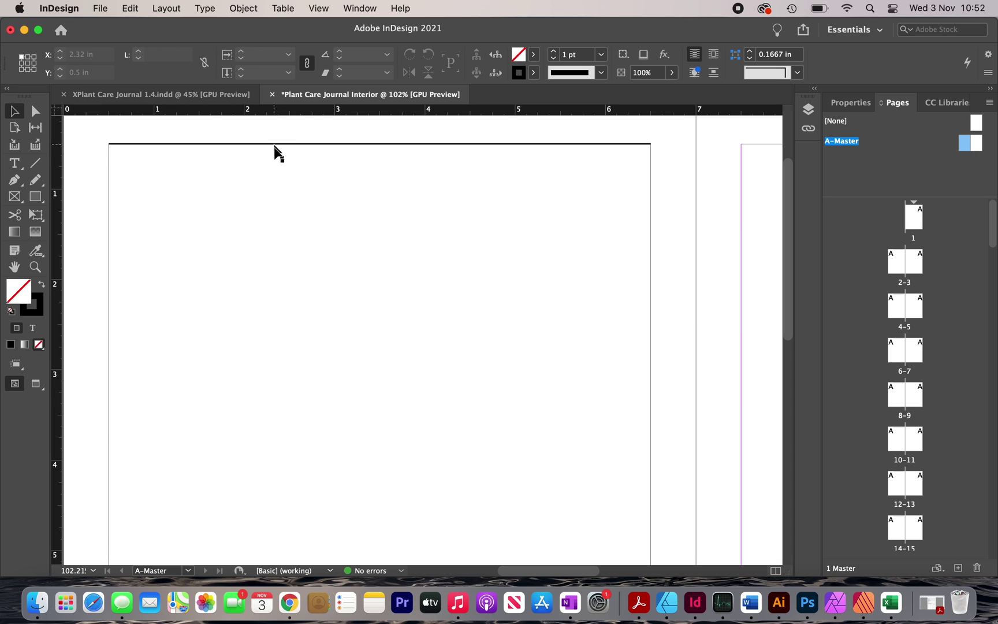
Duplicate the rule into five stacked lines and select all five.
drag(275, 145, 327, 202)
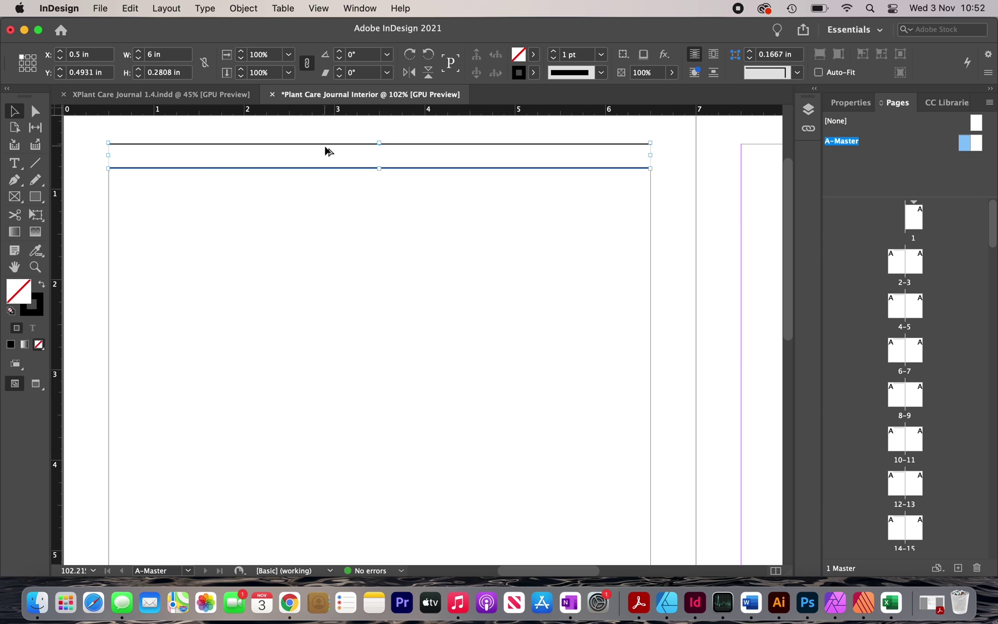
drag(326, 149, 339, 247)
click(335, 228)
scroll(427, 290, down, 1)
click(312, 144)
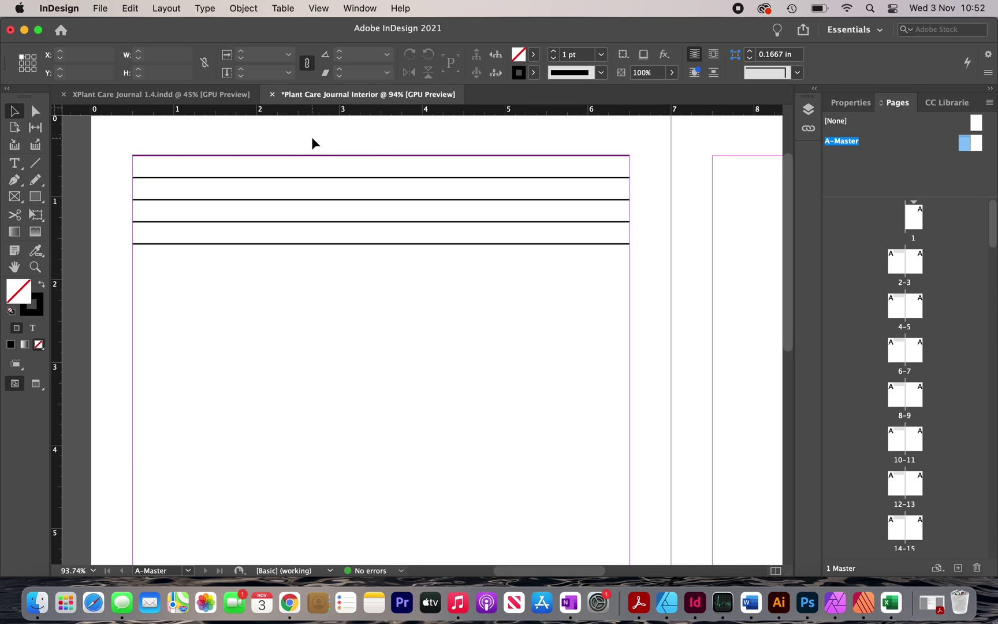
drag(312, 136, 431, 266)
click(850, 103)
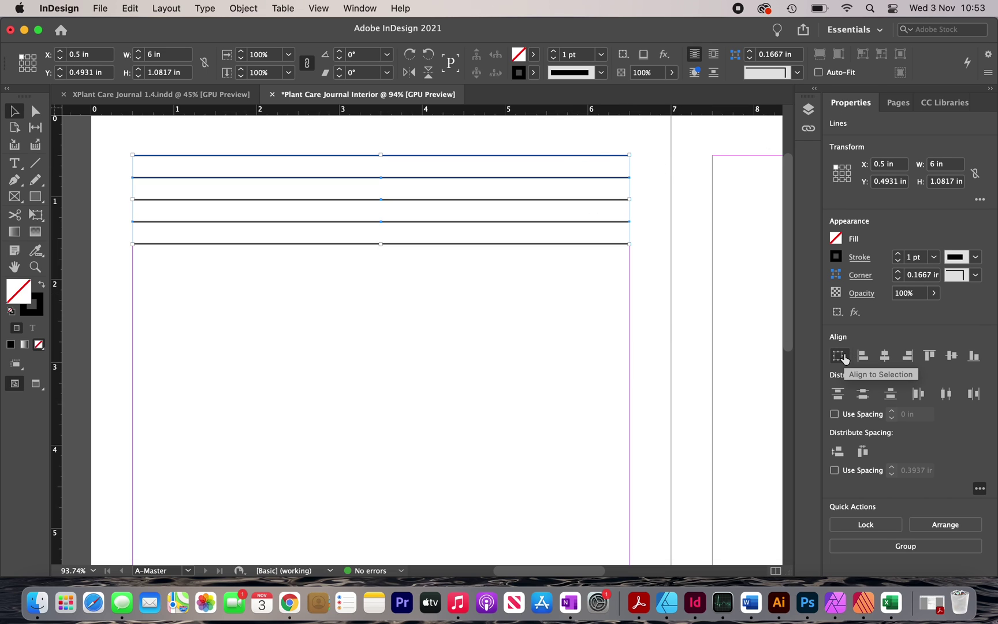
Distribute the five lines at 0.9 cm vertical spacing, using the top line as key object.
click(842, 356)
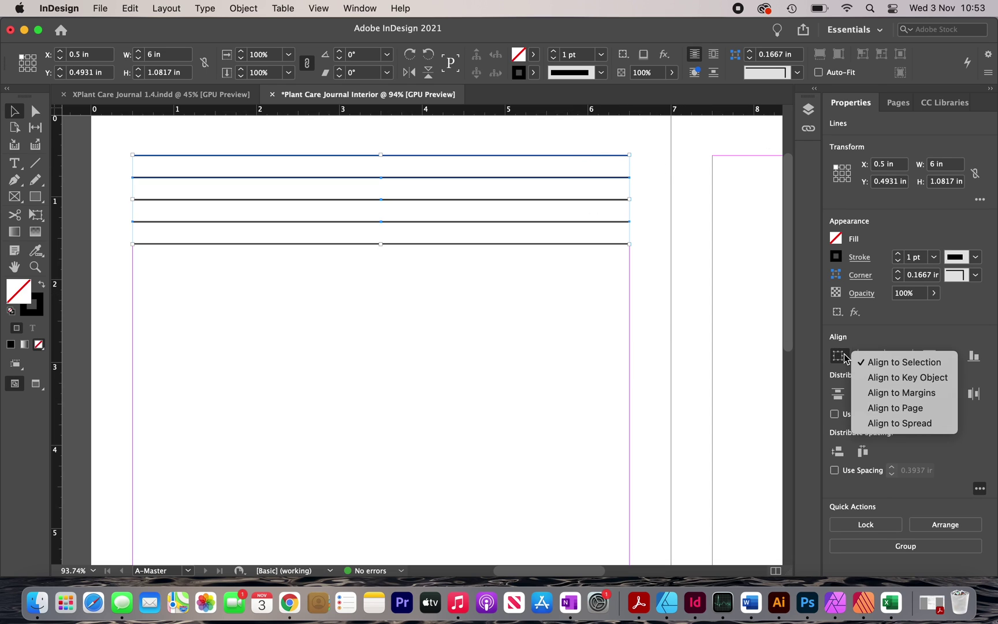
click(883, 378)
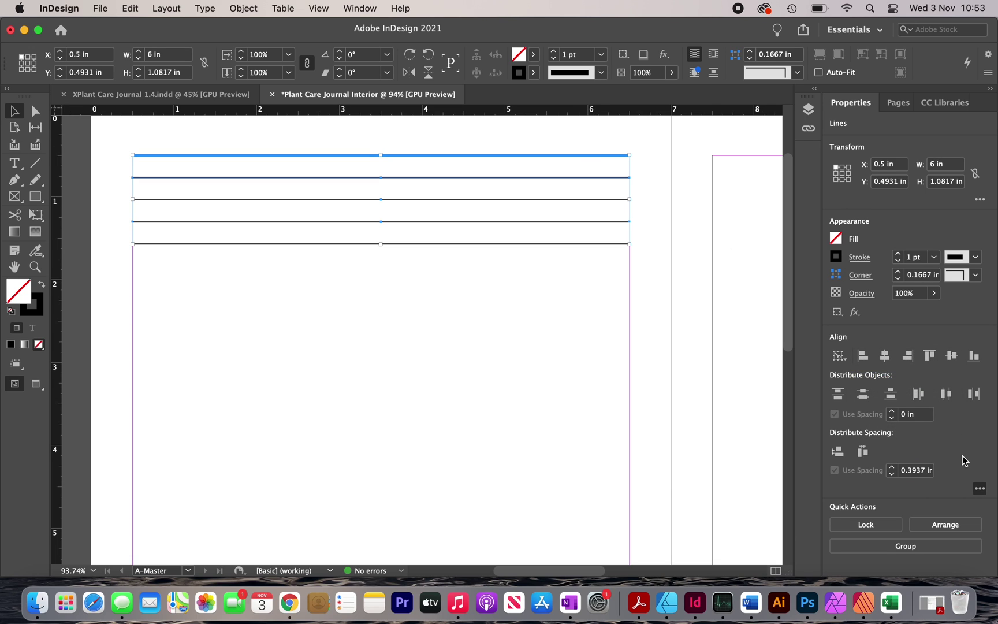
click(917, 469)
key(BackSpace)
text(0.9)
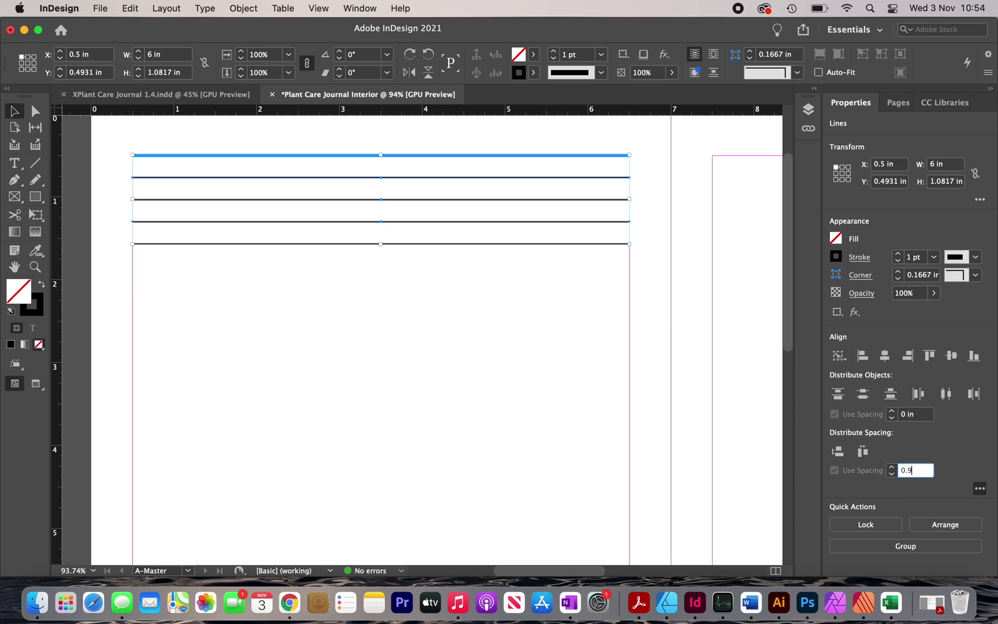
text(cm)
click(839, 453)
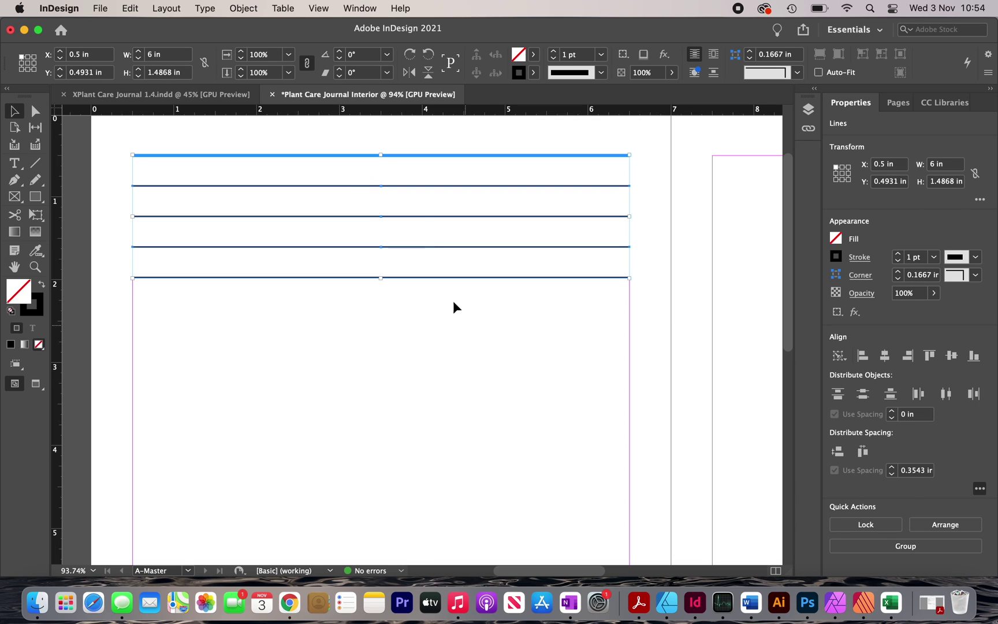
Reselect the five lines and shift the block up just below the top margin.
click(490, 308)
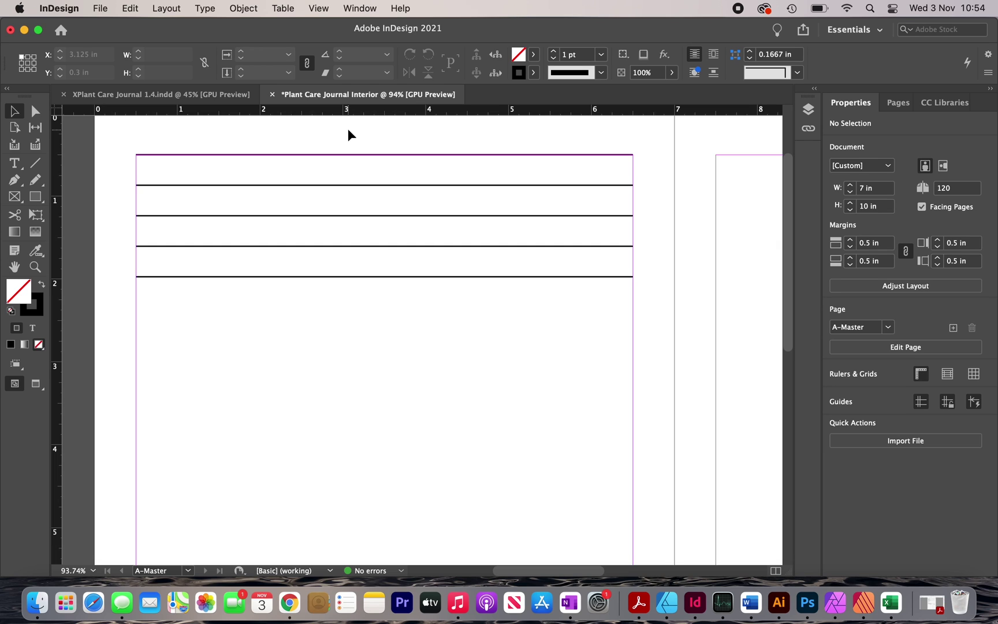
drag(348, 130, 483, 346)
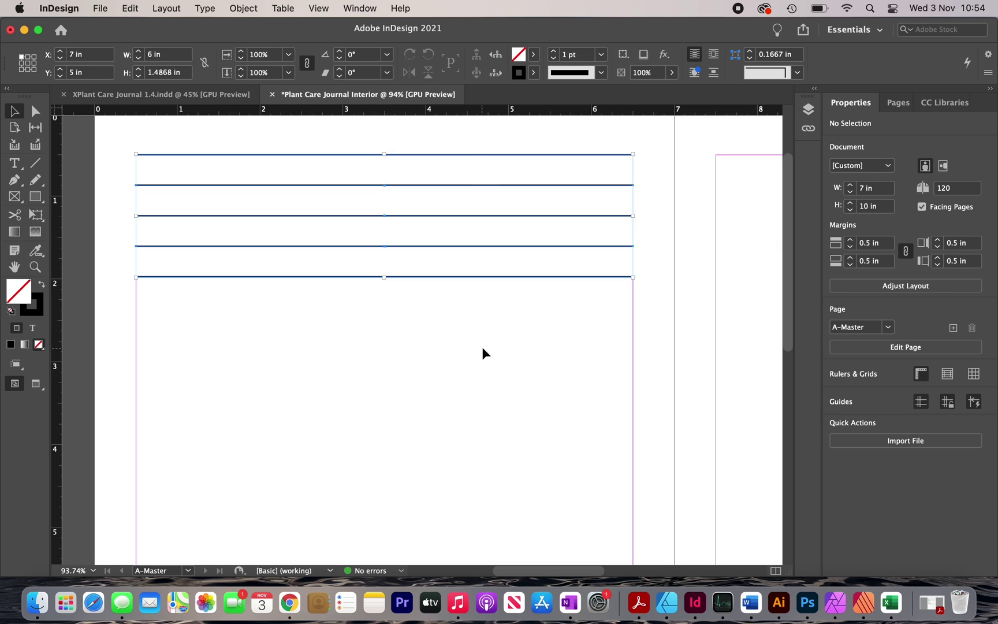
click(283, 142)
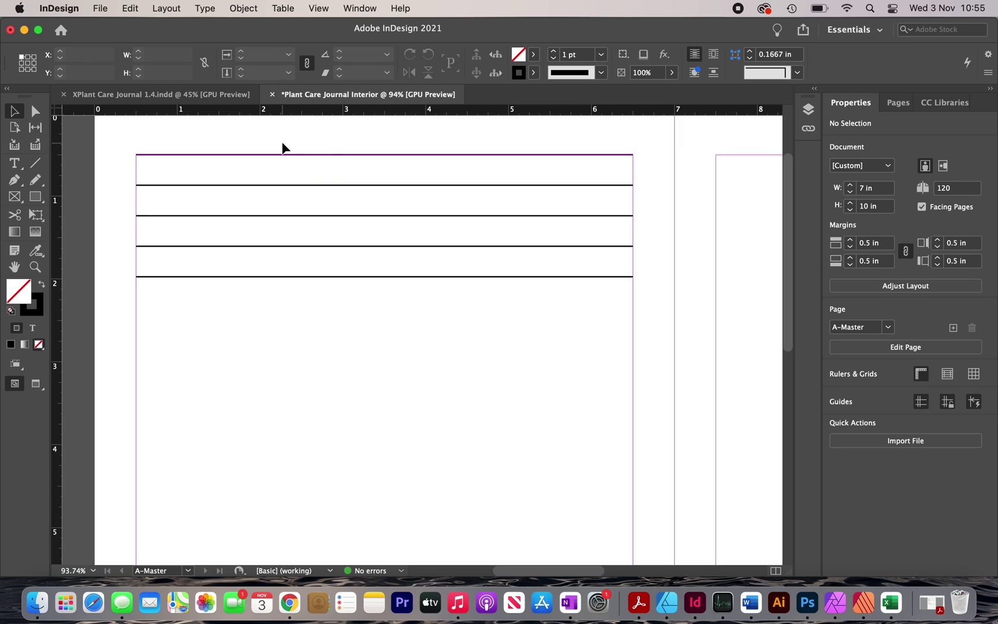
drag(282, 148, 437, 346)
drag(385, 277, 381, 245)
click(227, 134)
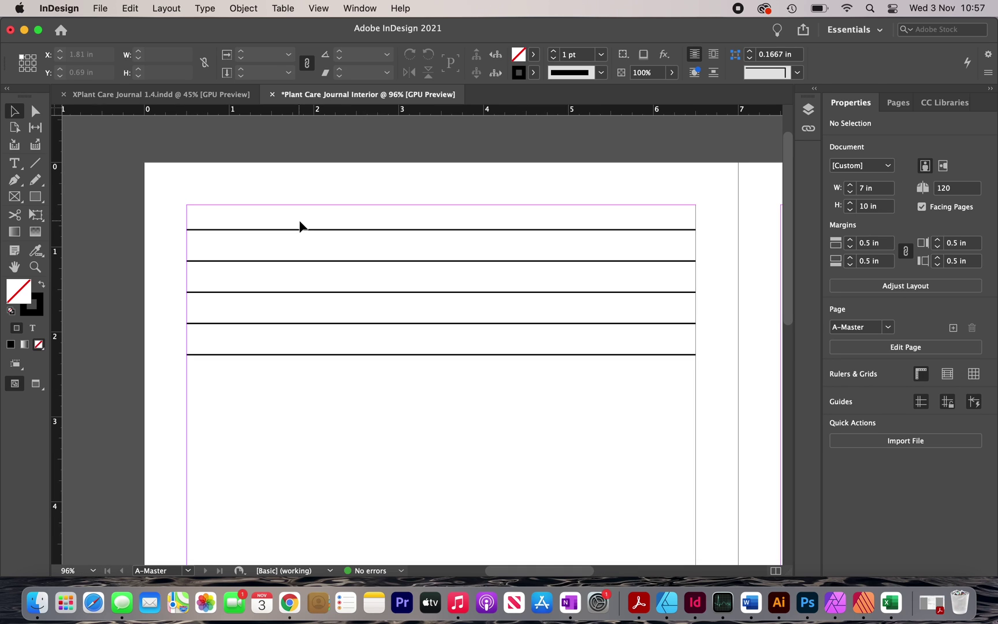
Add a text frame reading 'PLANT DETAILS' at the top-left margin.
click(20, 167)
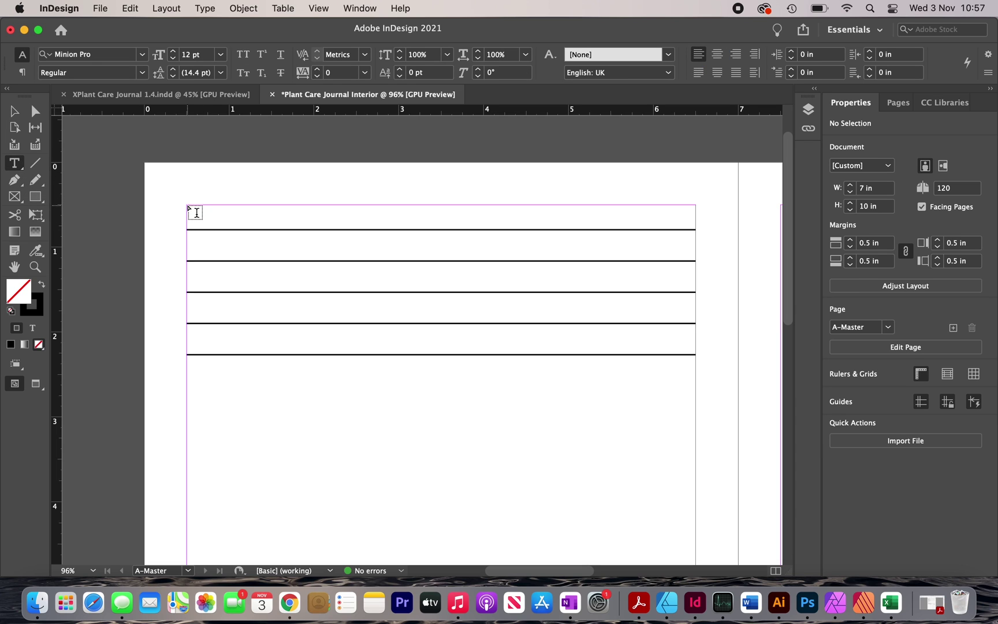
drag(188, 205, 318, 230)
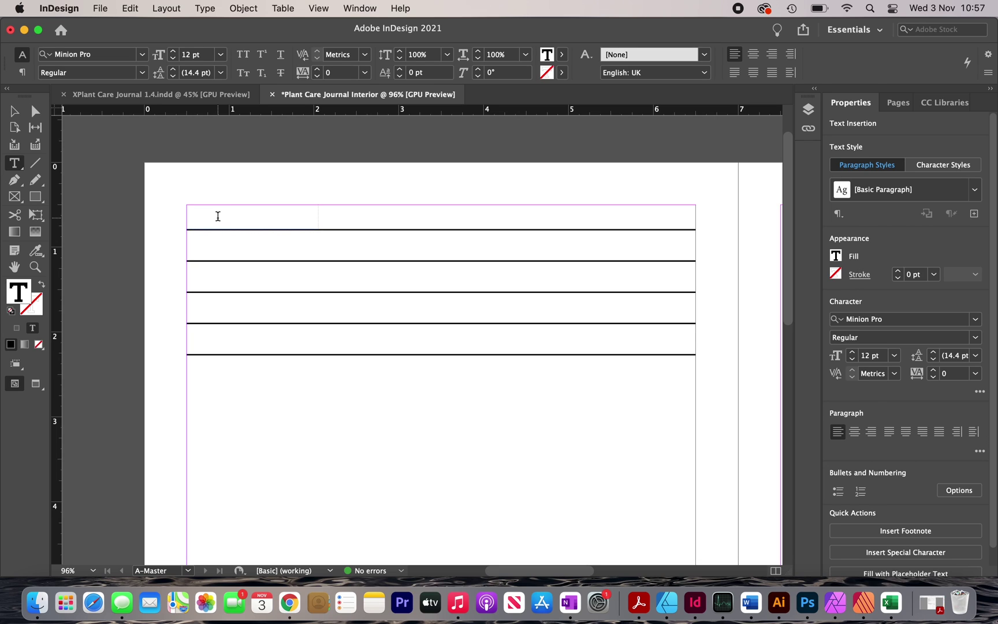
text(PLANT DETAILS)
key(super+shift+a)
scroll(201, 236, up, 3)
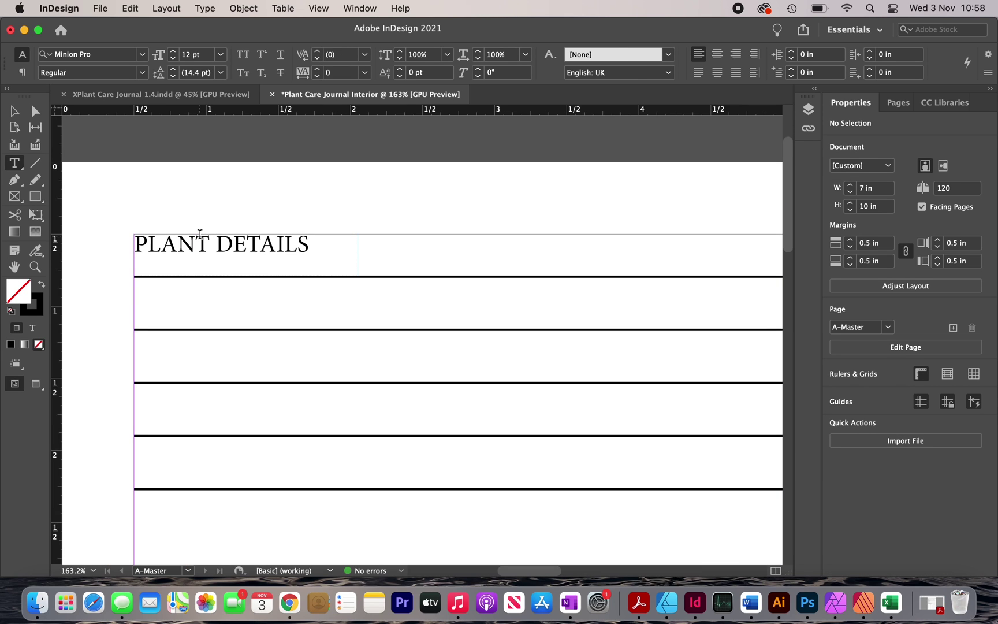
Set the heading to Montserrat Bold 12 pt and trim its frame onto the first rule.
triple_click(199, 238)
click(95, 52)
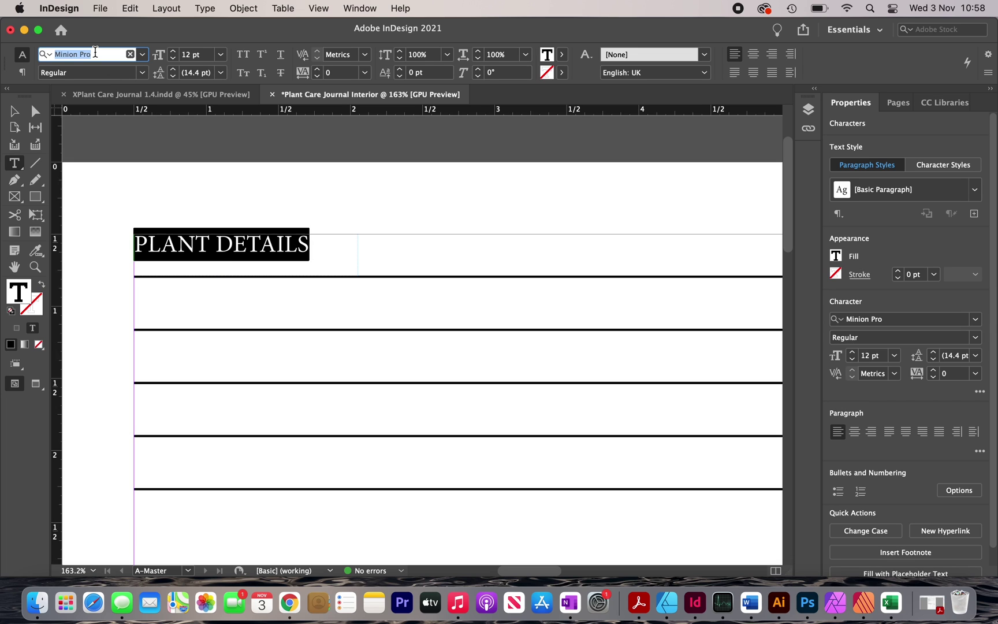
text(MO)
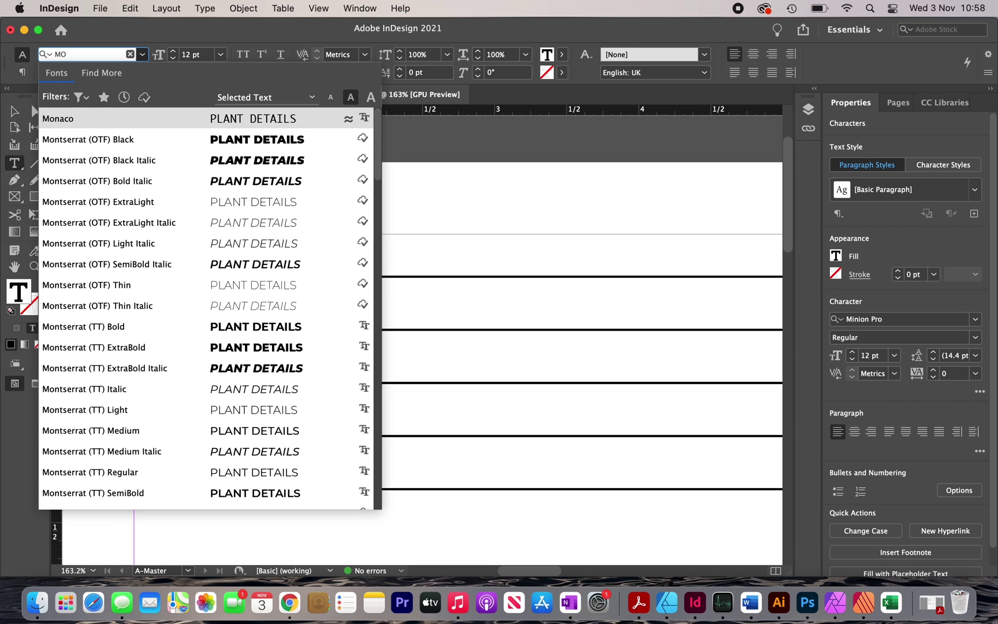
text(NTS)
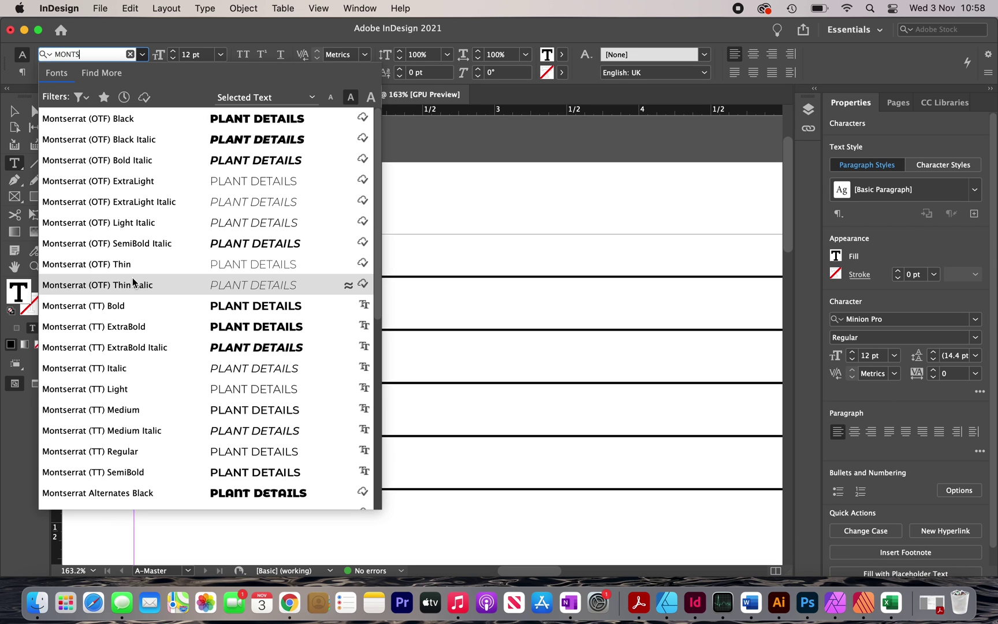
click(132, 308)
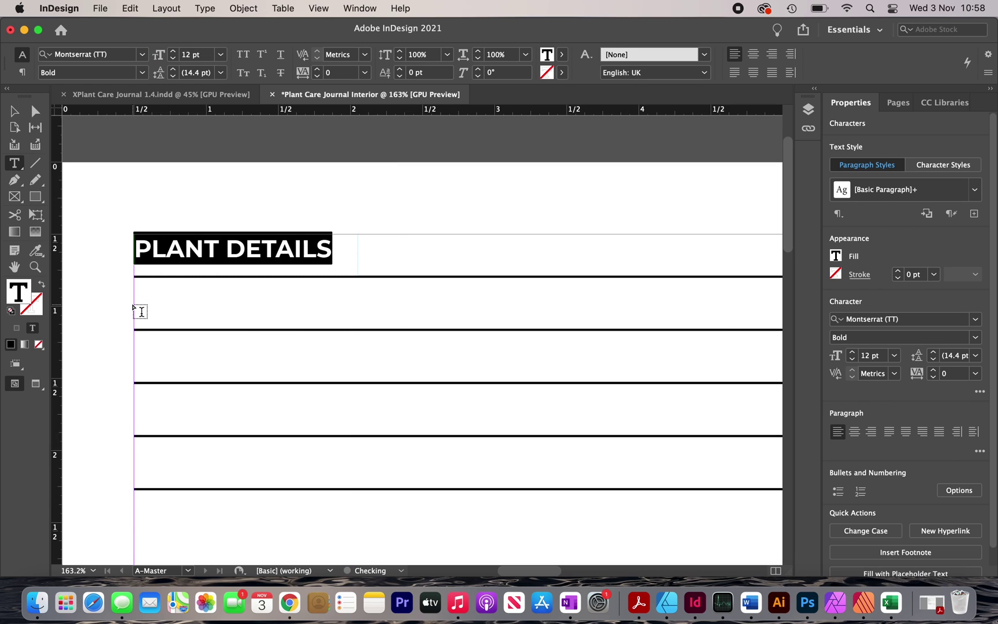
key(Escape)
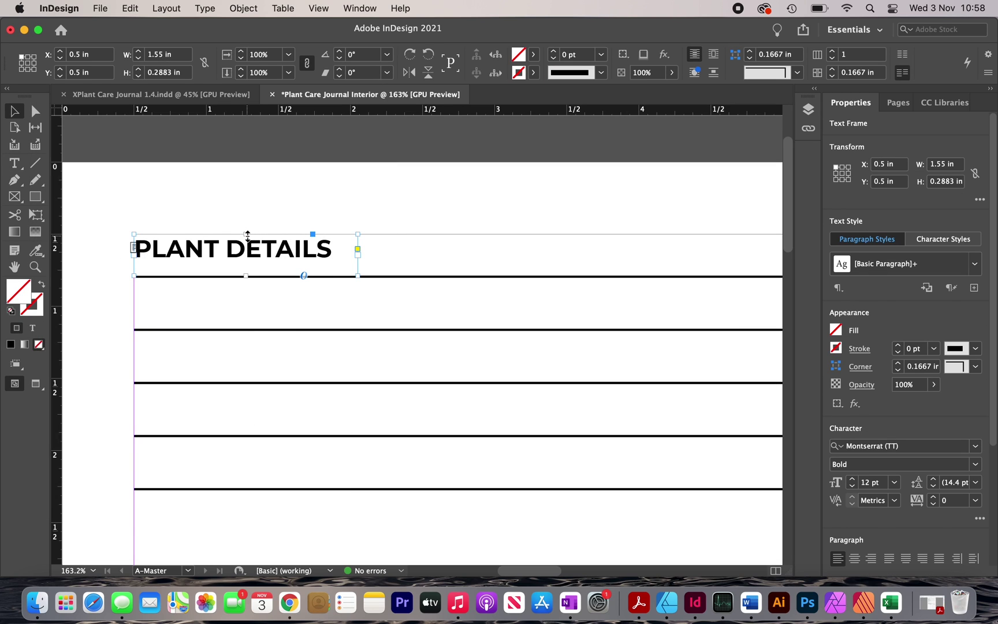
drag(247, 235, 247, 248)
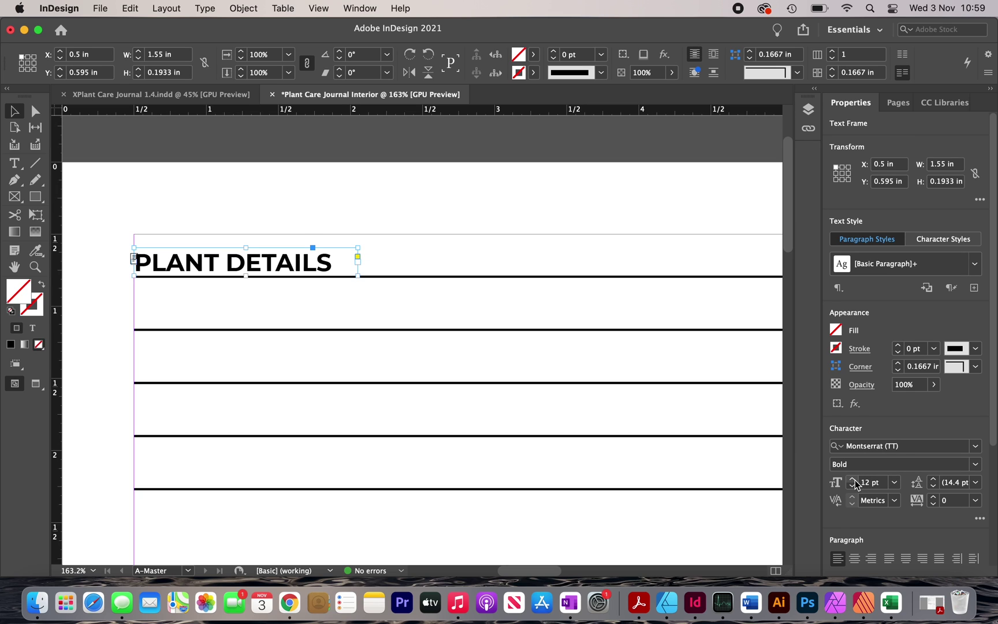
click(852, 479)
Give the first rule under PLANT DETAILS a 2.5 pt stroke weight.
click(140, 212)
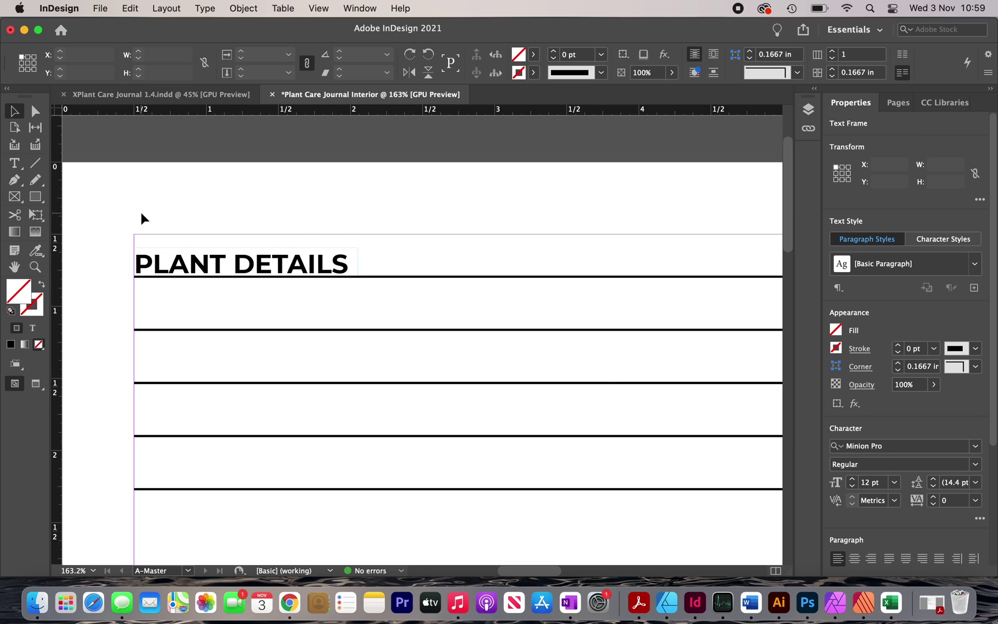
scroll(140, 212, down, 3)
scroll(350, 261, up, 1)
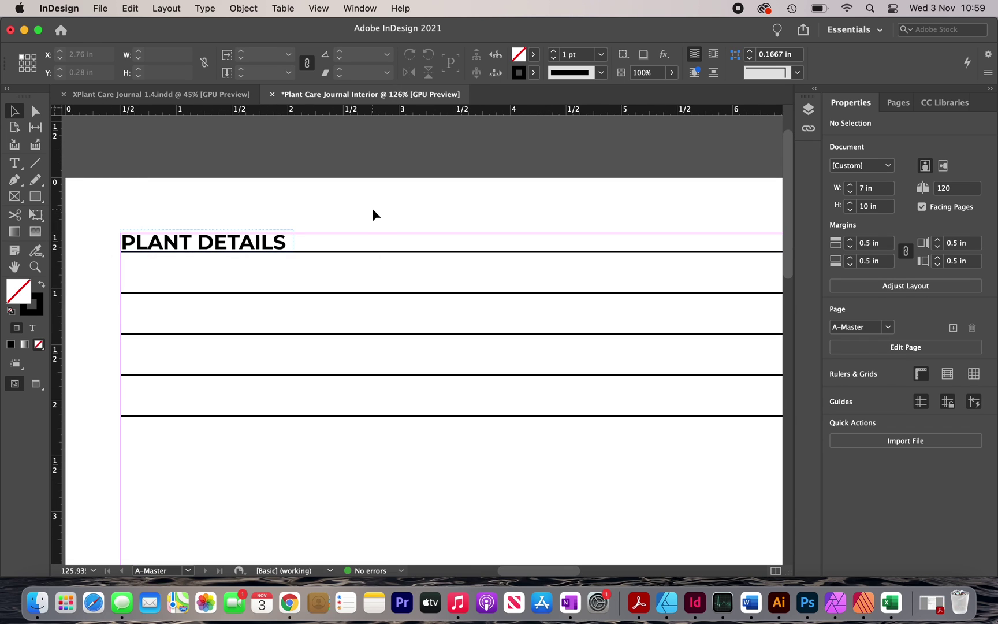
click(373, 252)
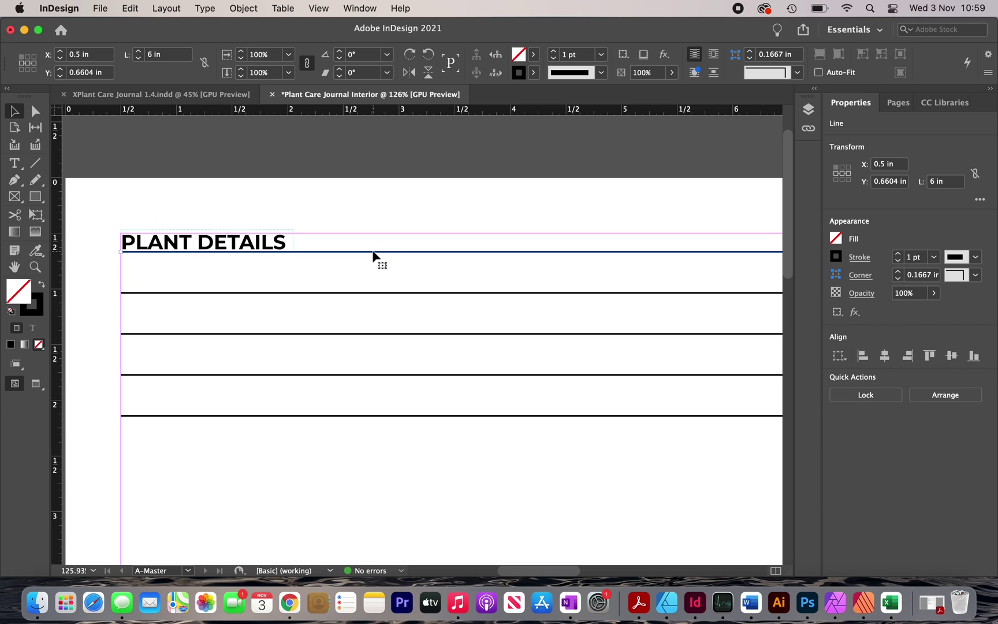
click(566, 53)
text(2.5)
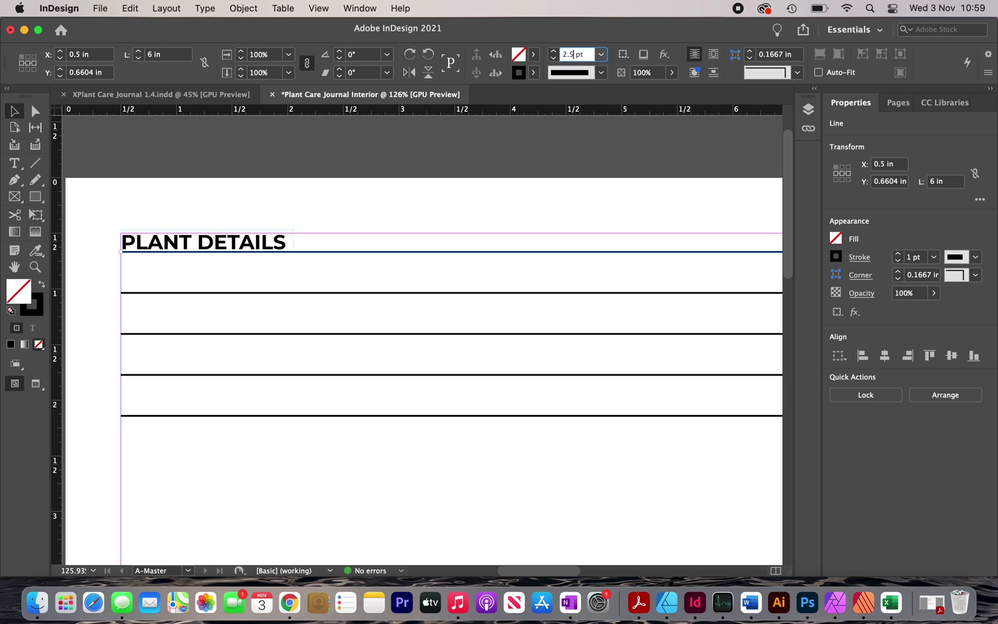
key(Return)
Nudge the PLANT DETAILS heading frame slightly upward.
click(312, 172)
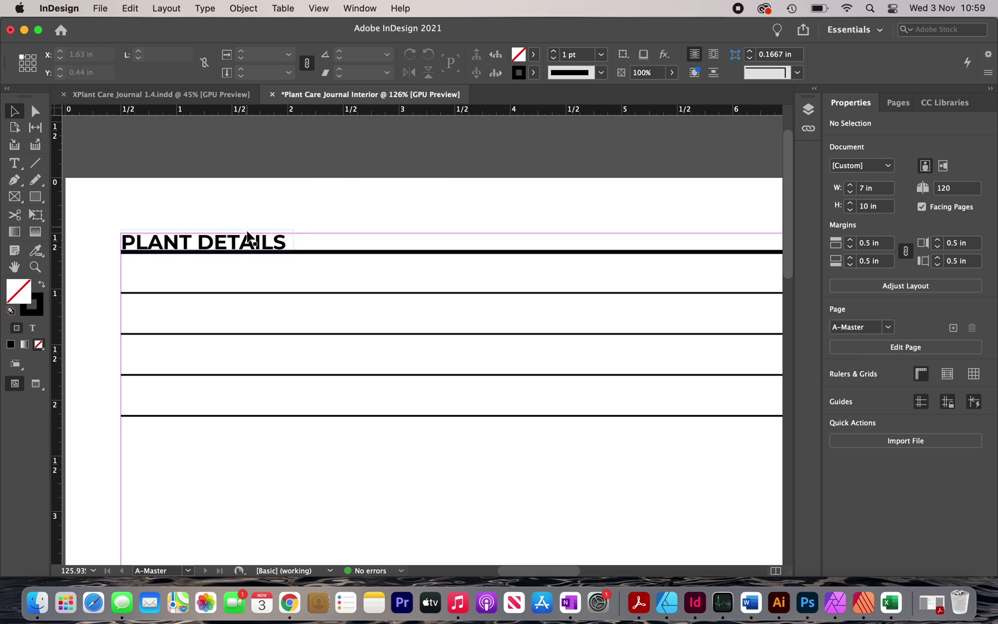
click(249, 242)
drag(248, 242, 248, 239)
Duplicate the PLANT DETAILS heading down a line band and retype it as 'Plant name:'.
click(200, 182)
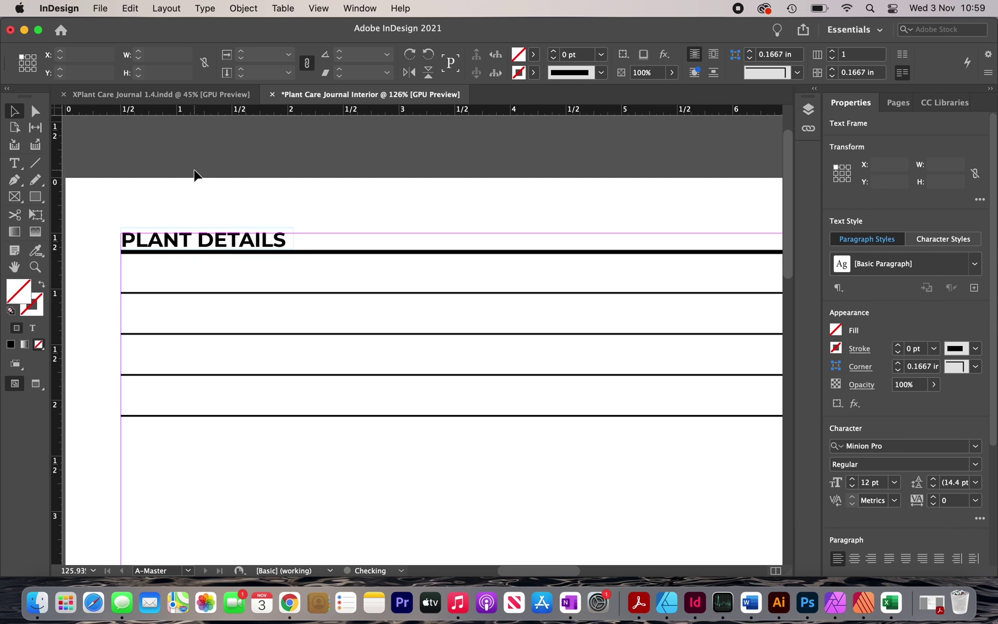
scroll(271, 240, down, 3)
scroll(269, 237, up, 3)
click(244, 244)
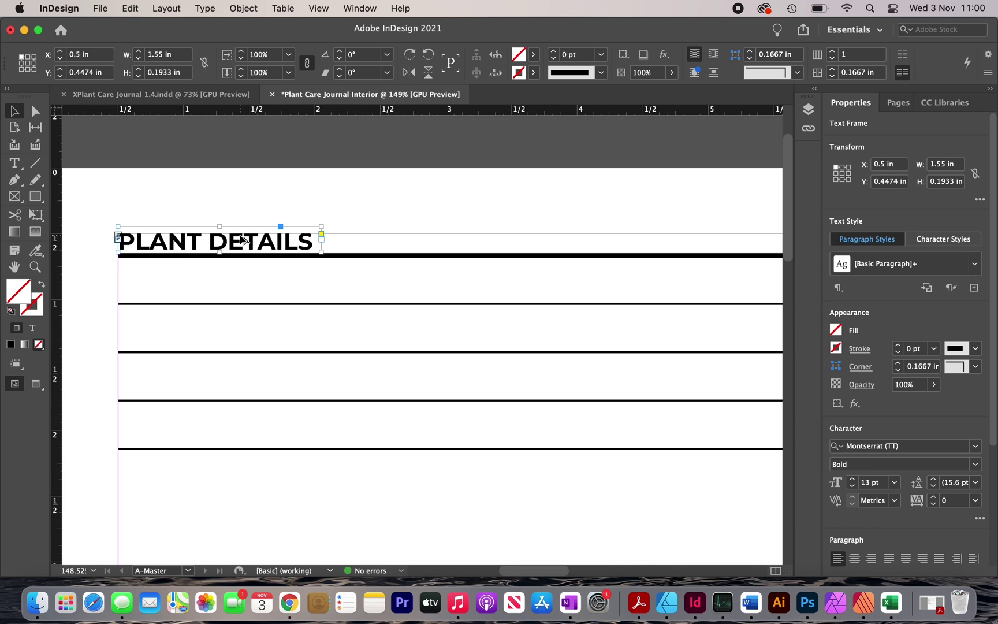
drag(244, 243, 242, 295)
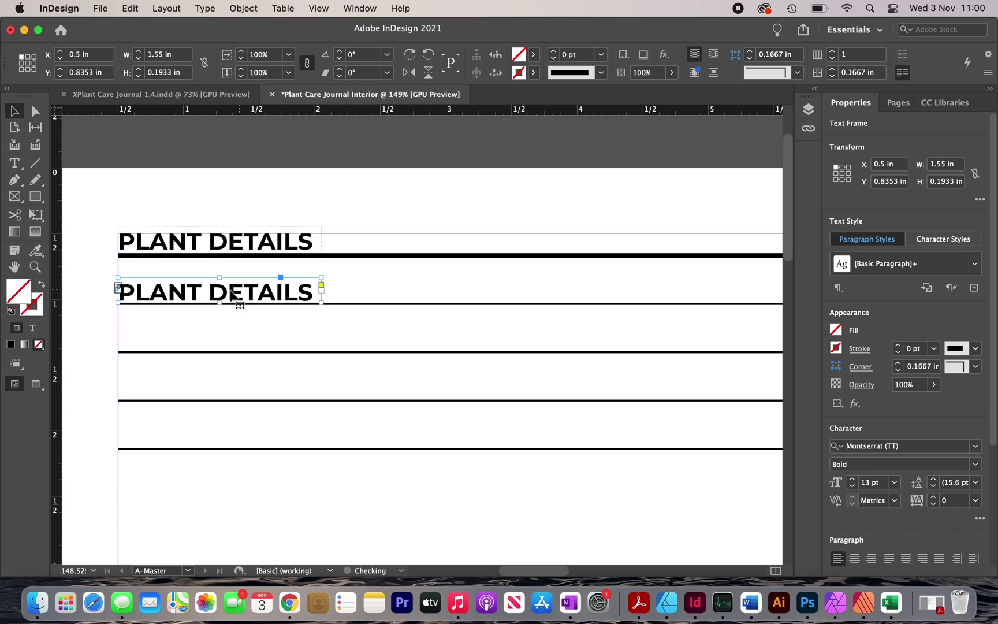
triple_click(231, 297)
text(P)
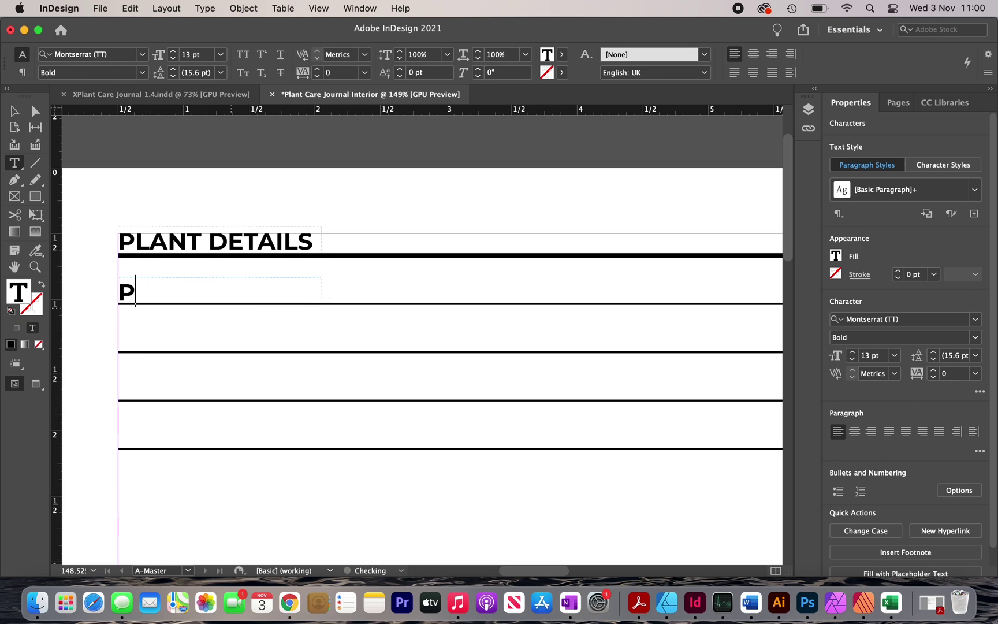
text(lant name:)
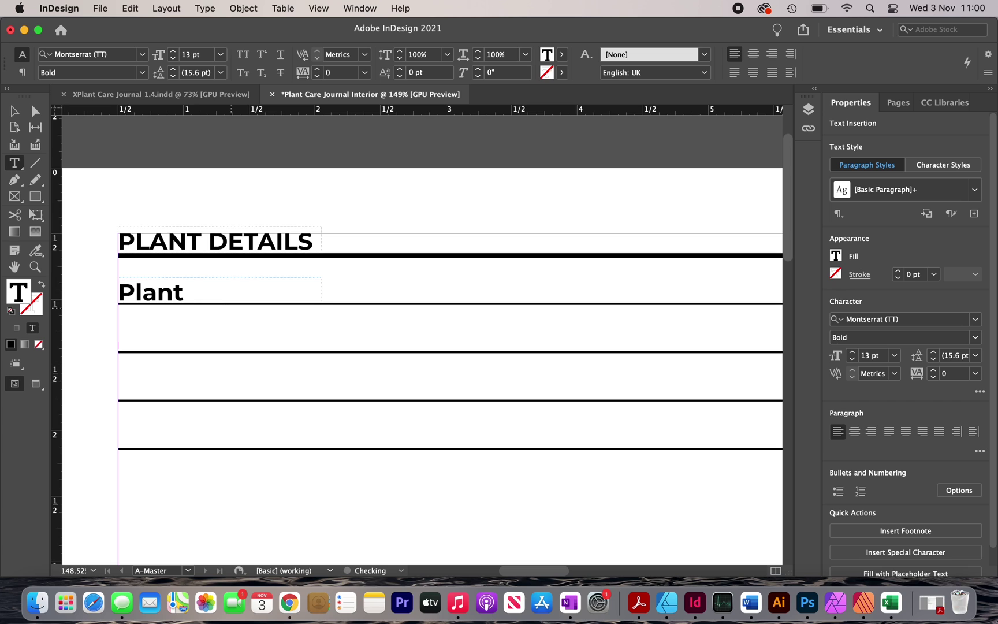
key(Escape)
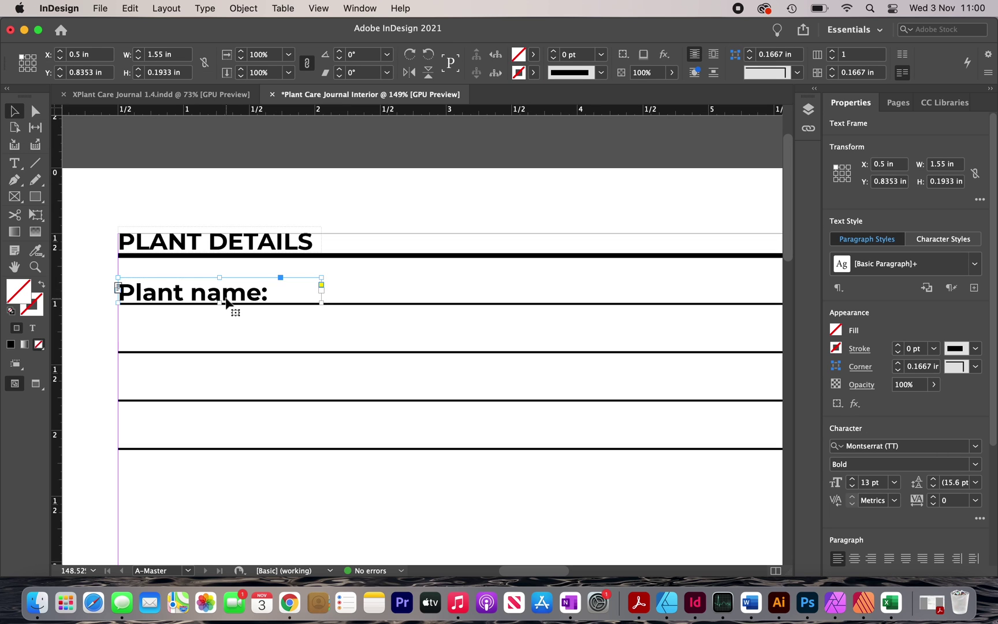
Set the label to 12 pt Medium and copy it down onto the next ruled line.
click(852, 486)
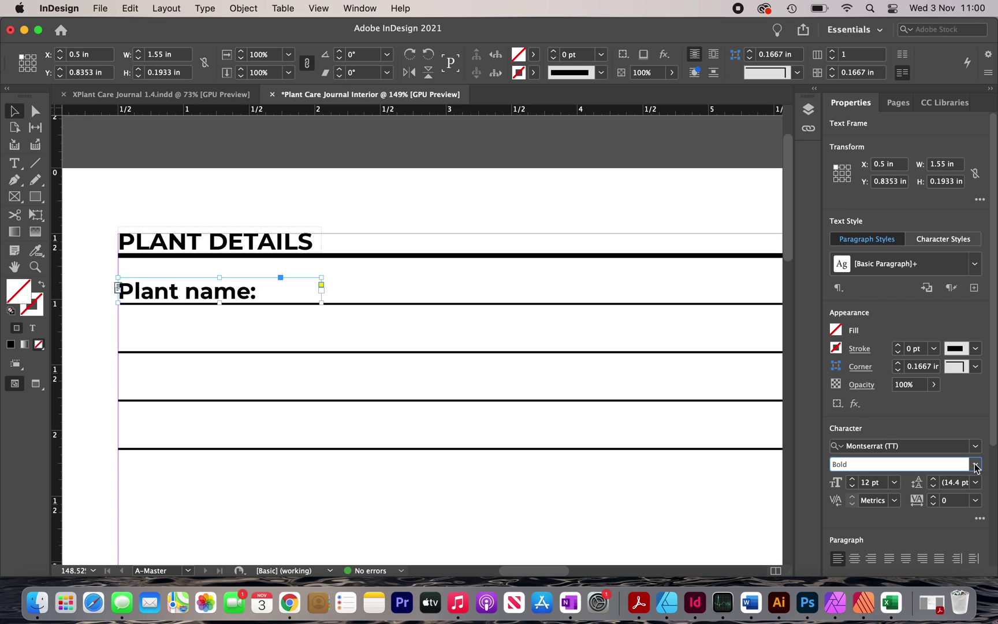
click(975, 465)
click(918, 378)
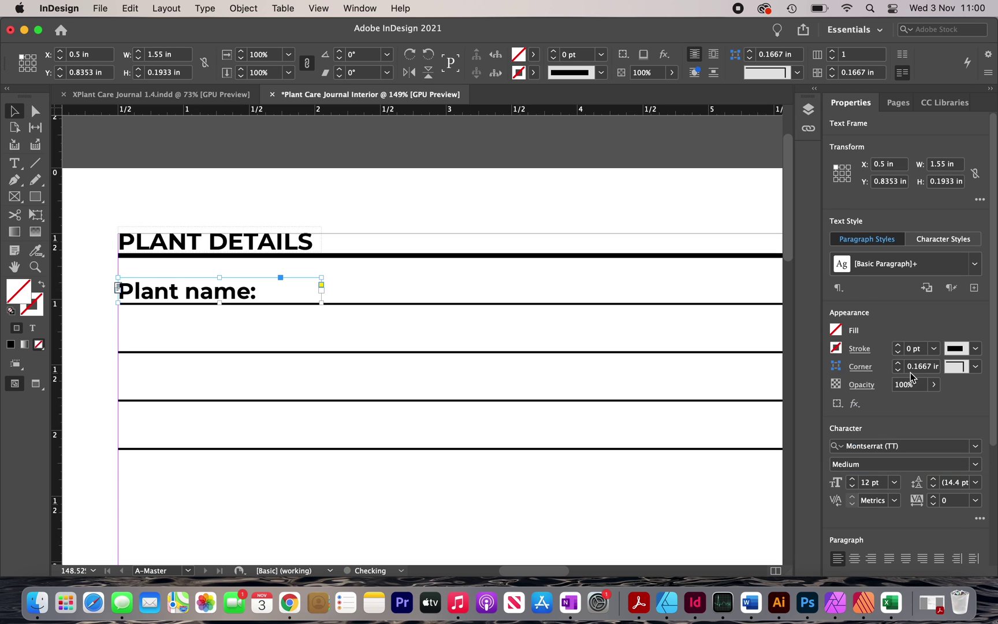
scroll(216, 283, up, 3)
drag(216, 282, 216, 317)
scroll(216, 283, down, 4)
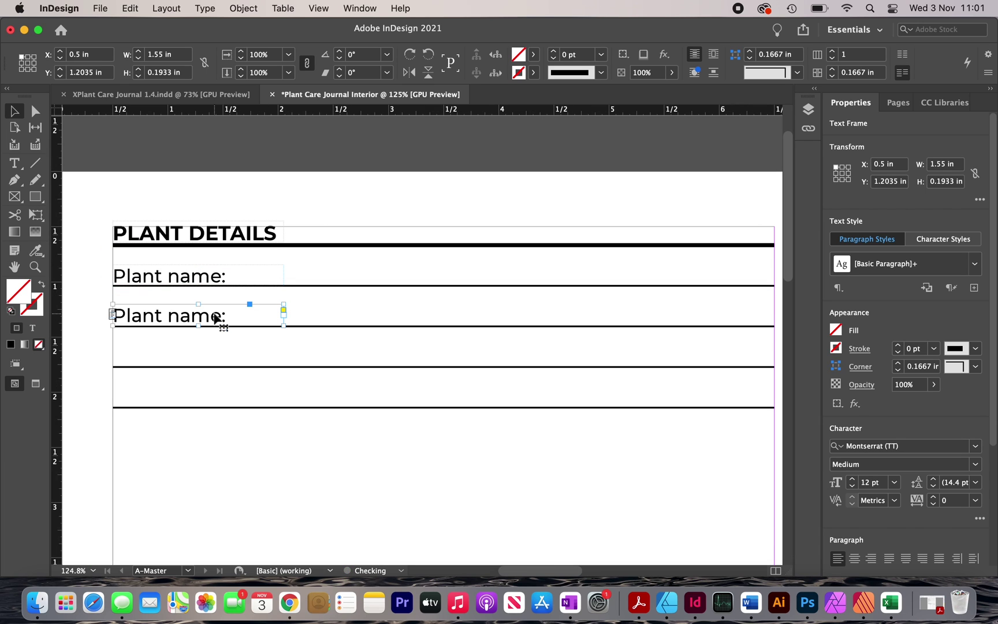
Retype the copied label as 'Date aquired:'.
double_click(216, 317)
key(super+a)
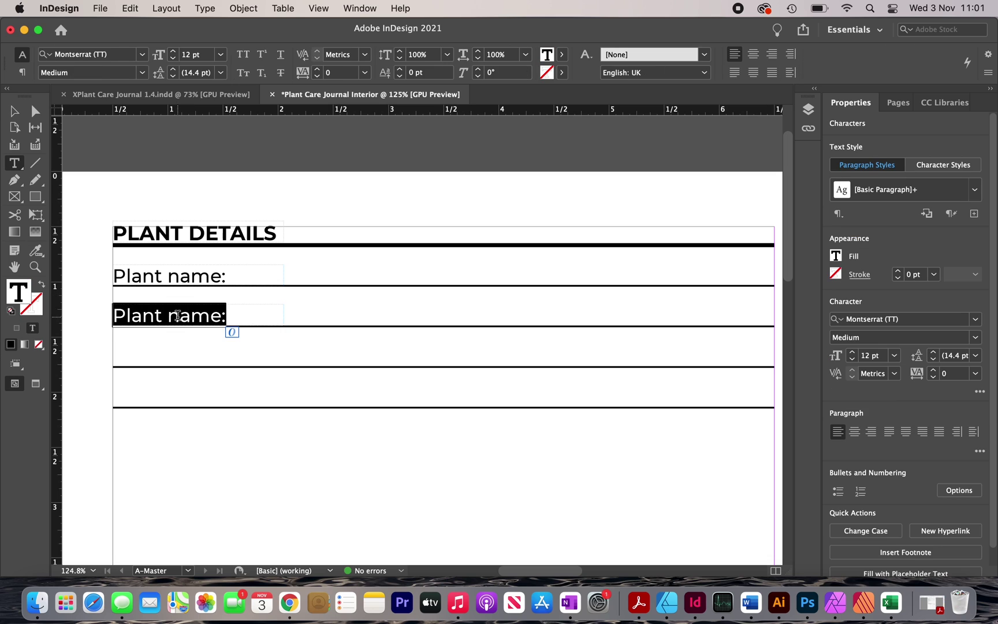
text(Date)
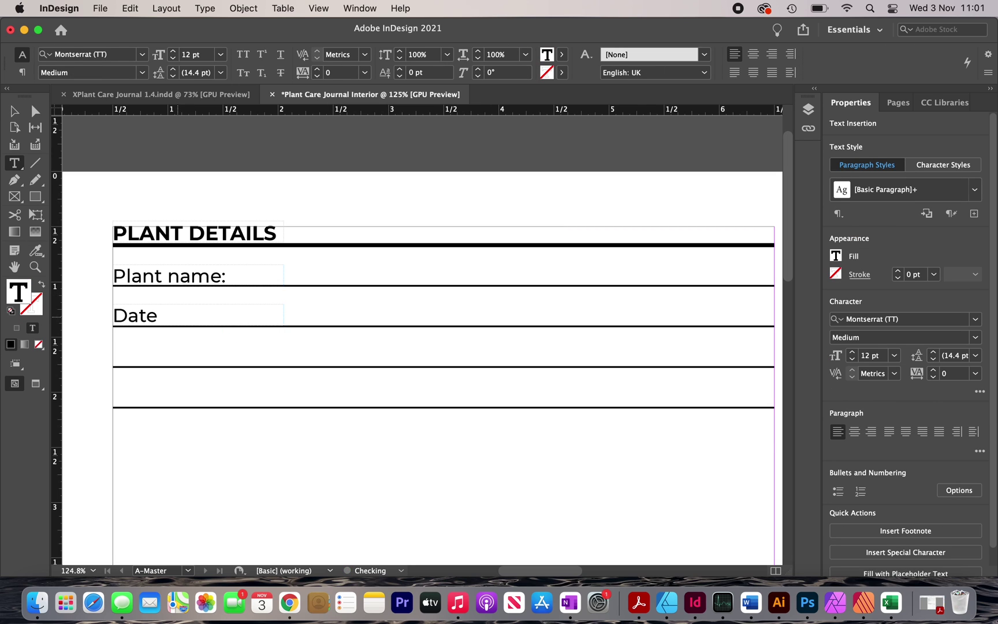
text( aquired:)
key(Escape)
Copy the label to the right along the line and retype it as 'From:'.
drag(202, 322, 462, 323)
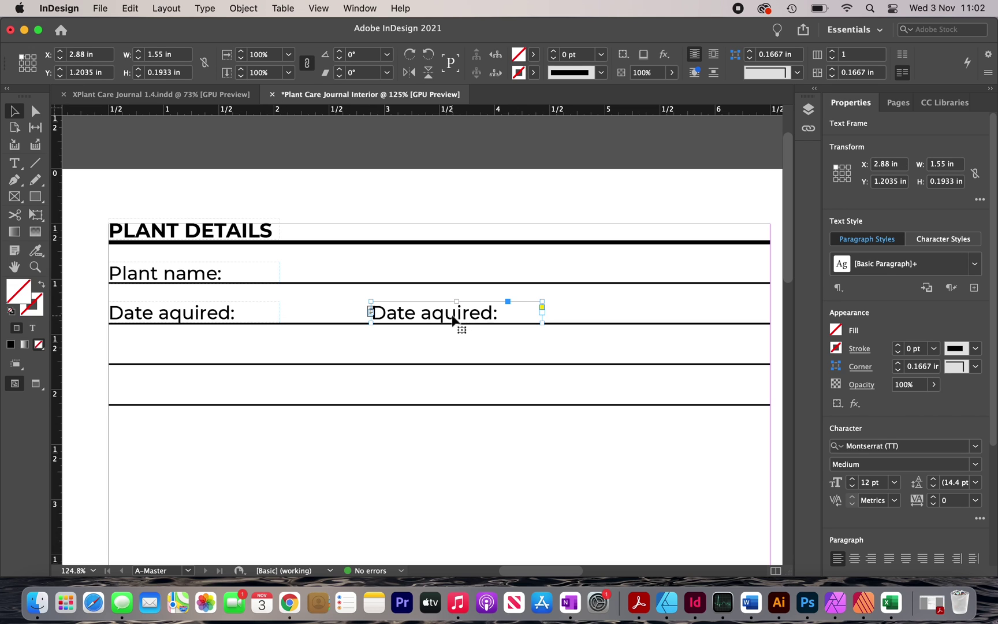
double_click(452, 314)
key(super+a)
text(f)
key(BackSpace)
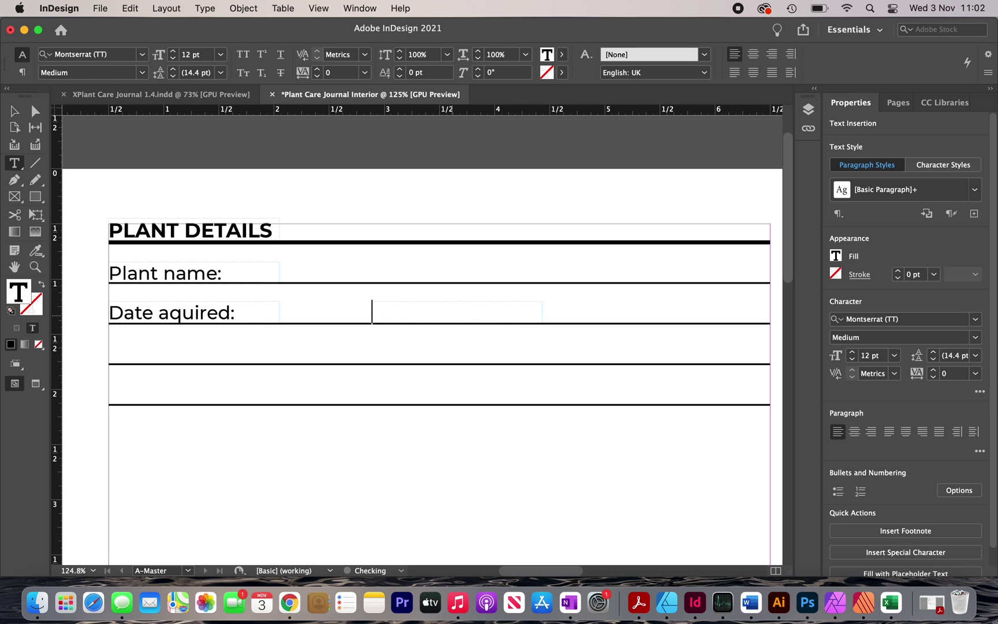
text(From:)
key(Escape)
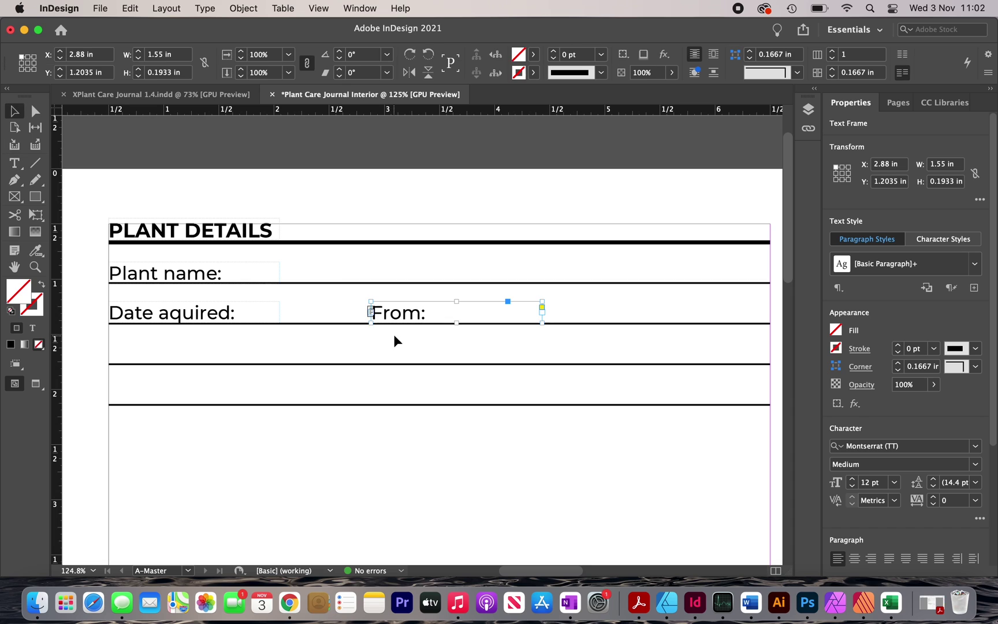
Copy the From: label further right and retype it as 'Price:'.
drag(401, 319, 612, 323)
double_click(631, 319)
text(P)
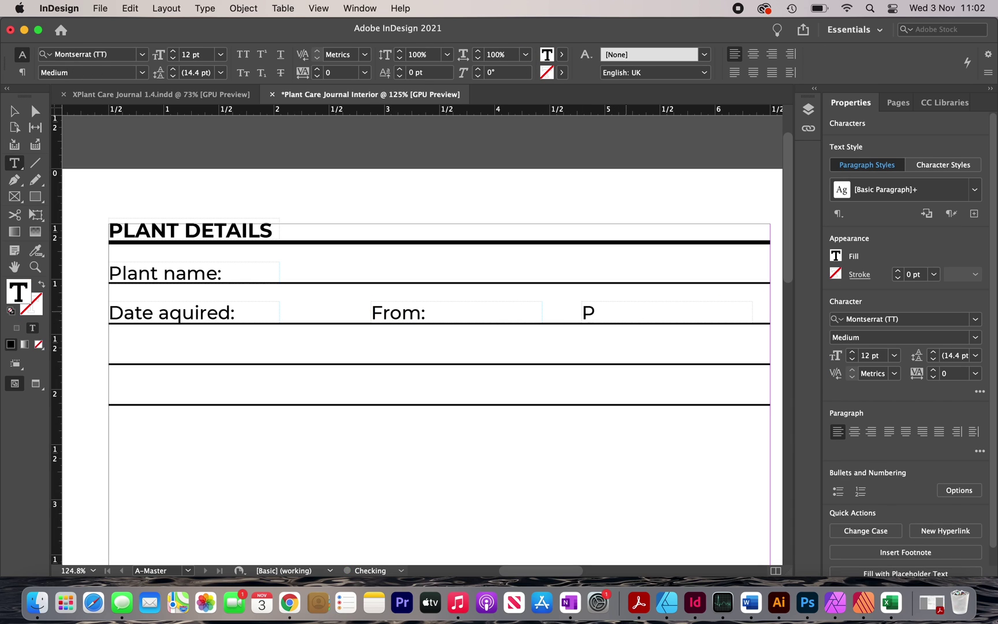
text(rice:)
key(Escape)
click(378, 315)
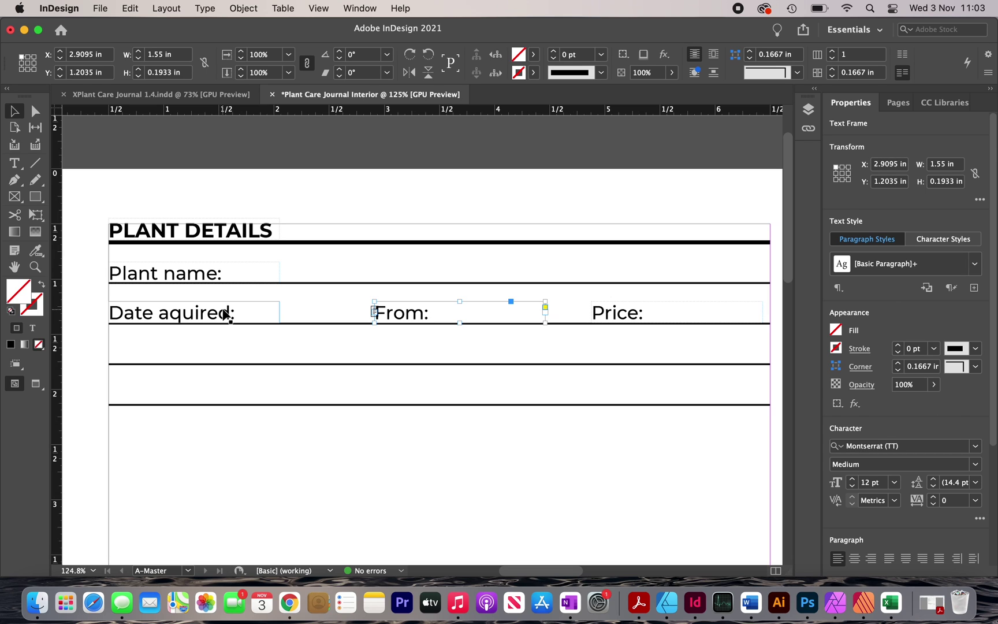
Change the fourth horizontal rule's stroke weight to 2.5 pt.
click(317, 294)
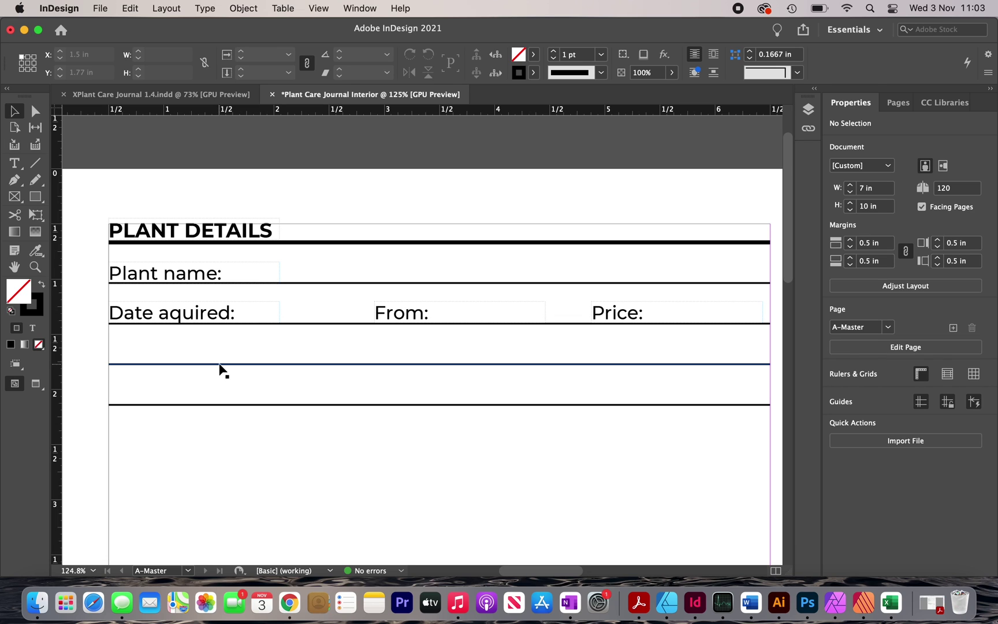
click(220, 364)
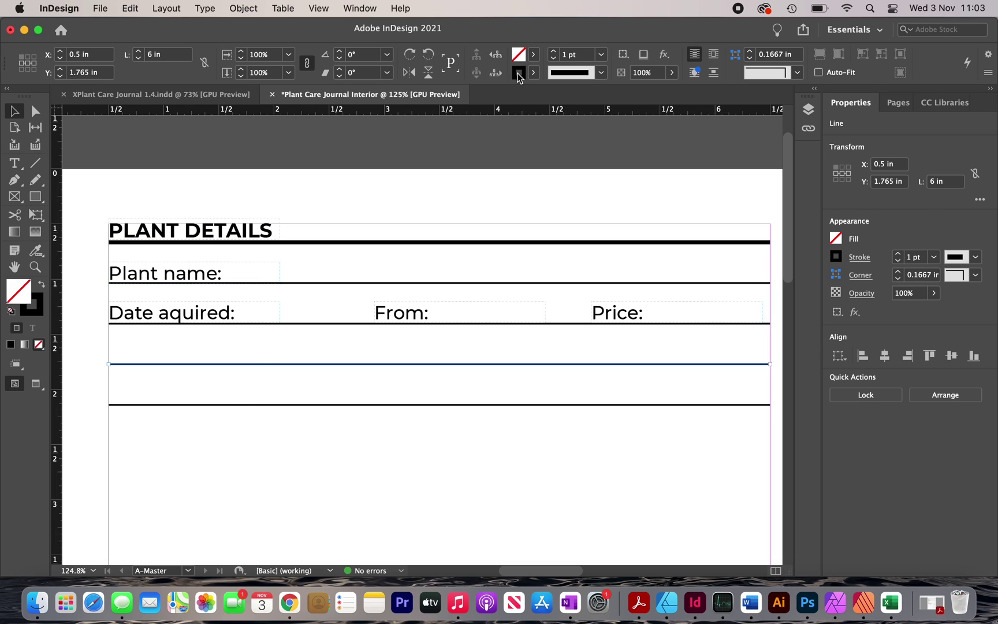
click(567, 55)
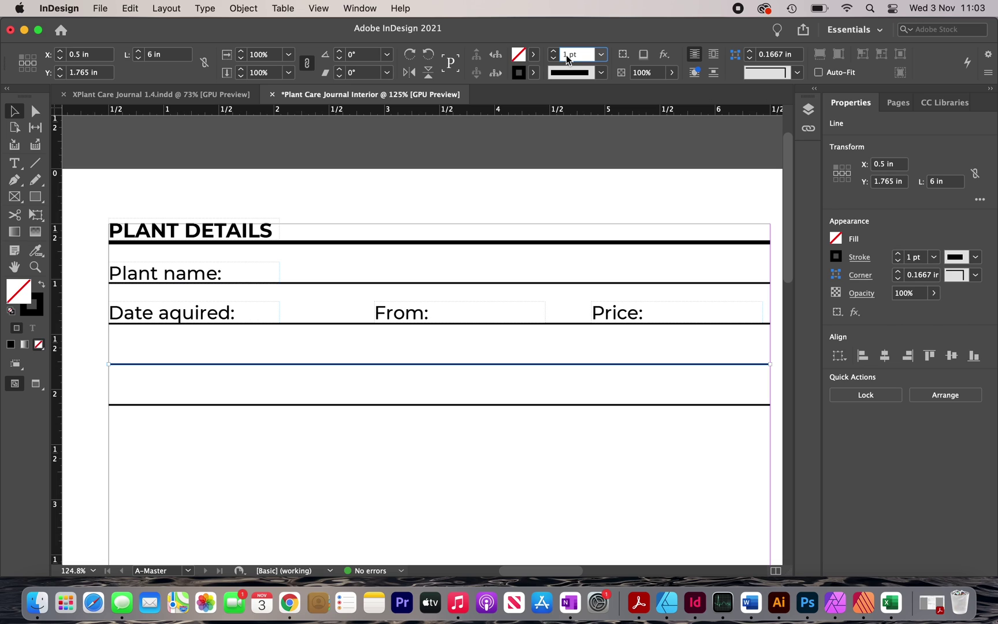
key(BackSpace)
text(2.5)
key(Return)
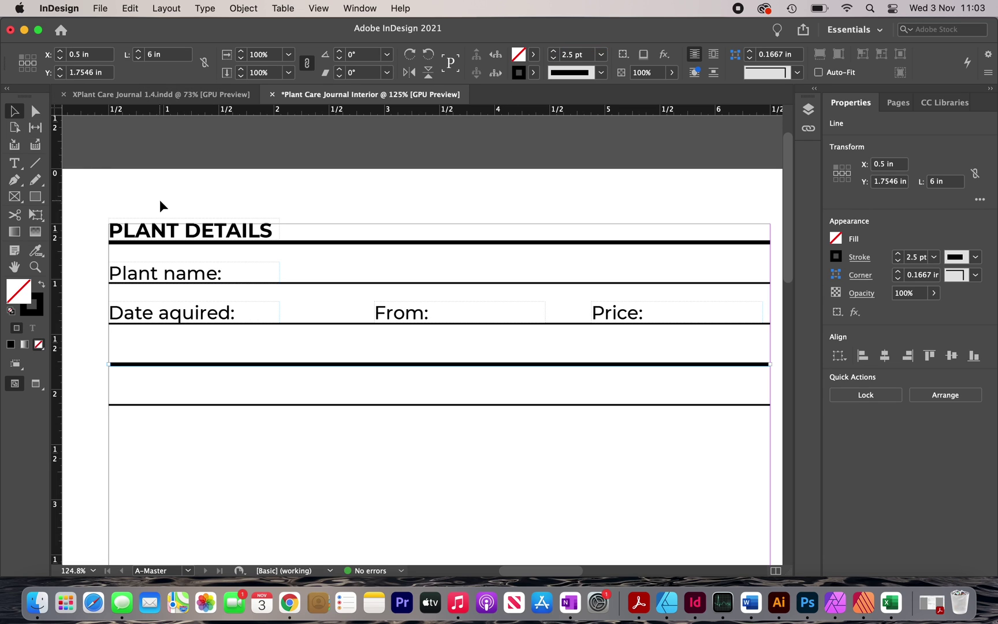
click(182, 232)
Copy the heading onto the thick rule, retype it CARE REQUIREMENTS, and widen its frame.
drag(182, 232, 183, 357)
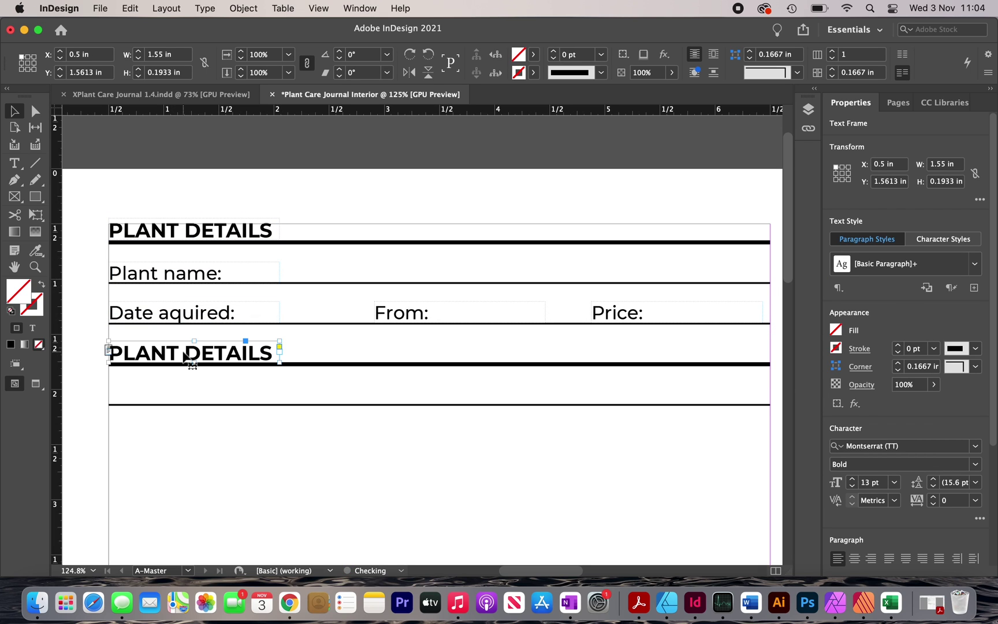
triple_click(170, 350)
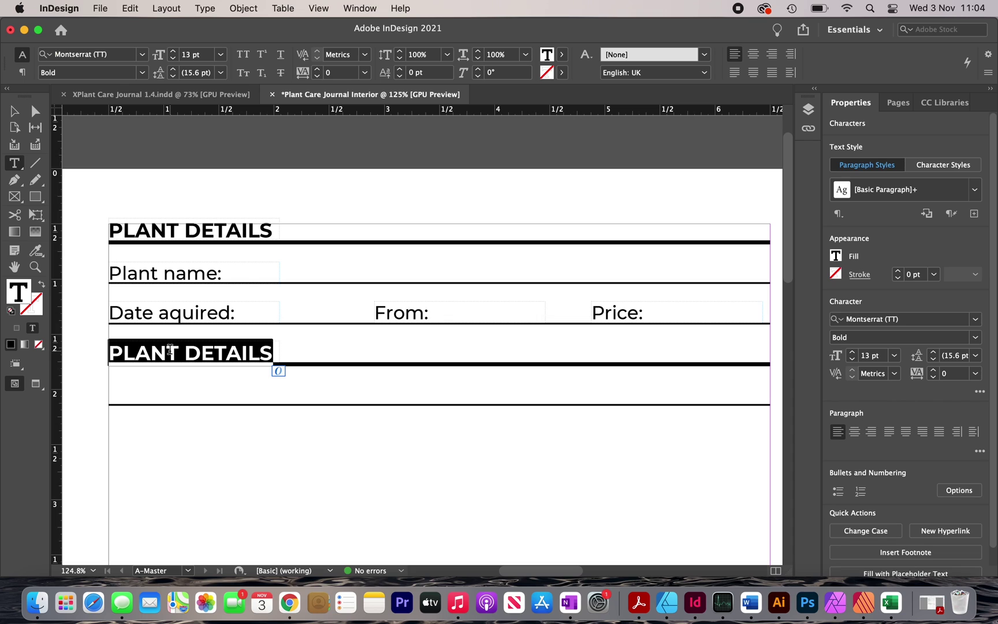
text(Ca)
key(BackSpace)
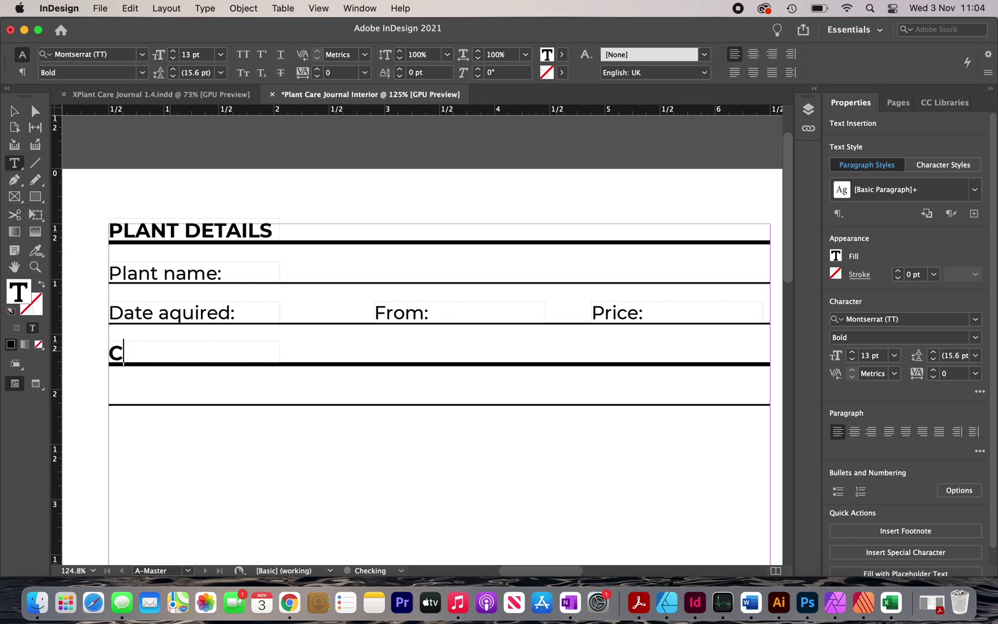
text(ARE REQUIRE-)
key(Escape)
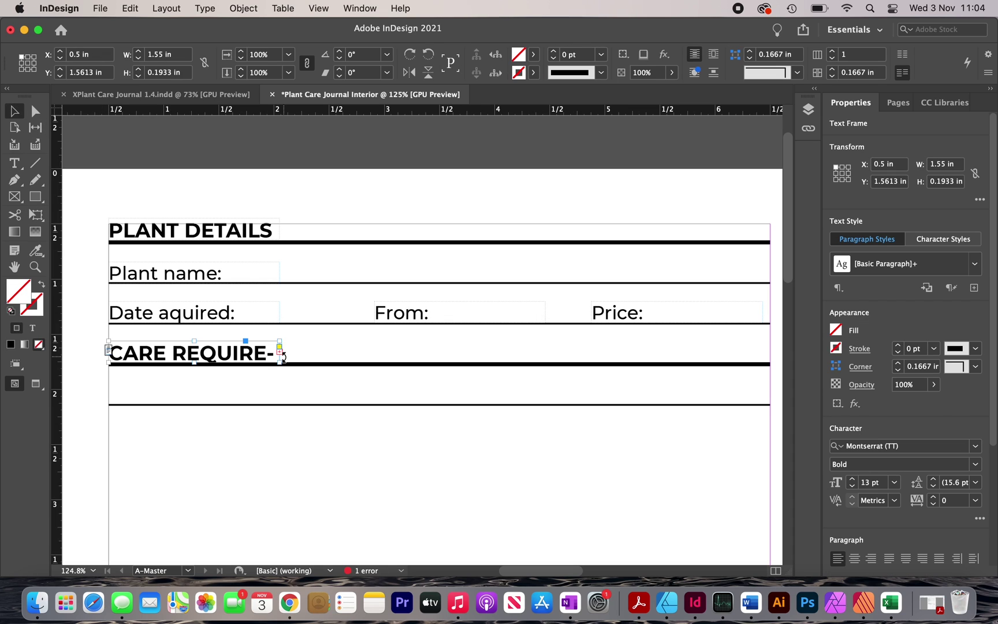
drag(280, 352, 358, 350)
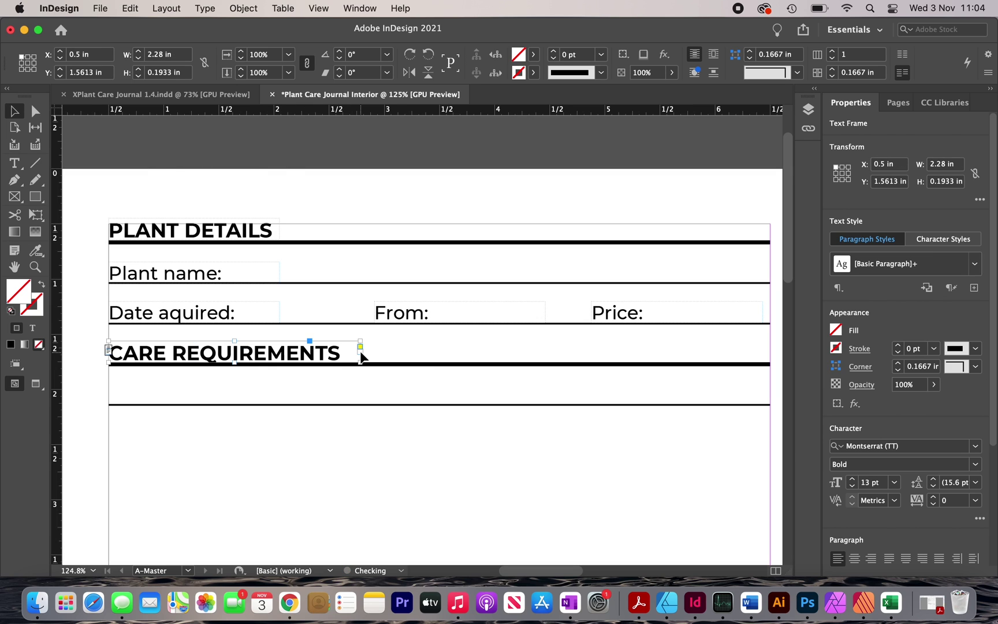
Copy a ruled line further down the page and step-and-repeat another evenly spaced line.
scroll(357, 349, down, 2)
click(341, 279)
drag(341, 275, 357, 343)
key(super+alt+shift+d)
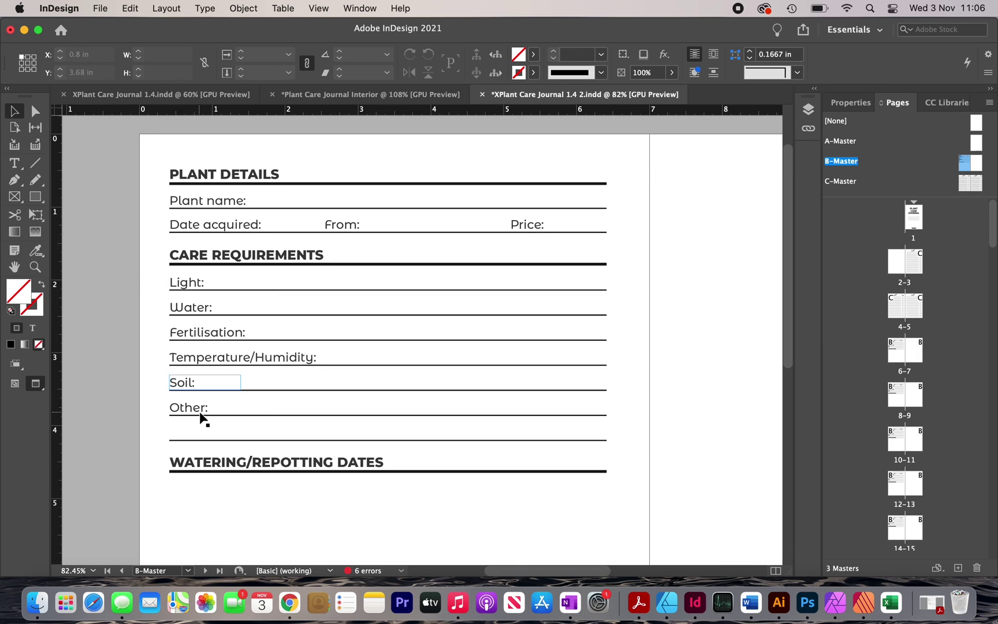
scroll(196, 407, down, 4)
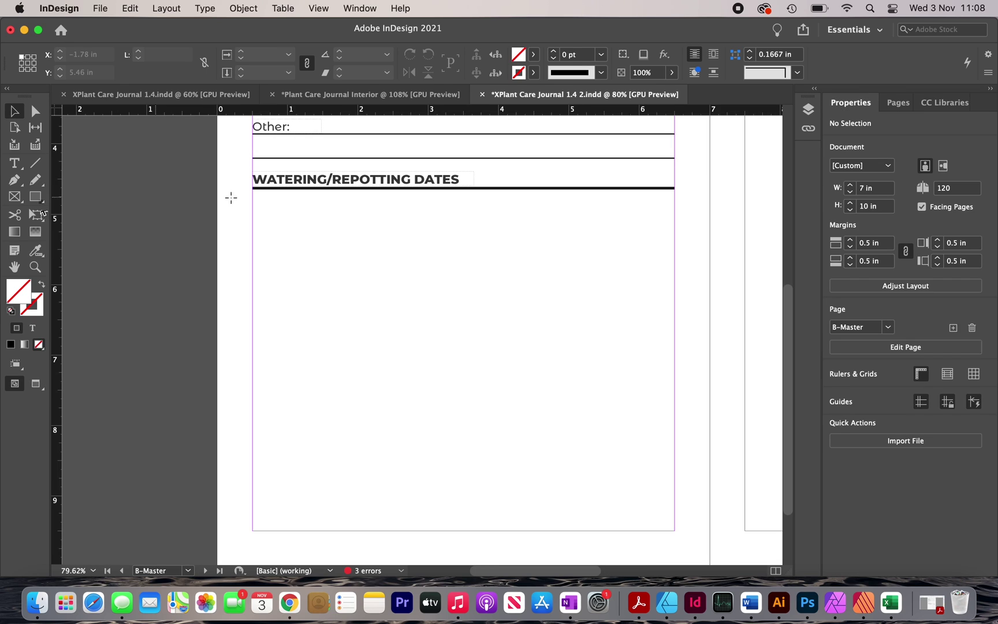
key(m)
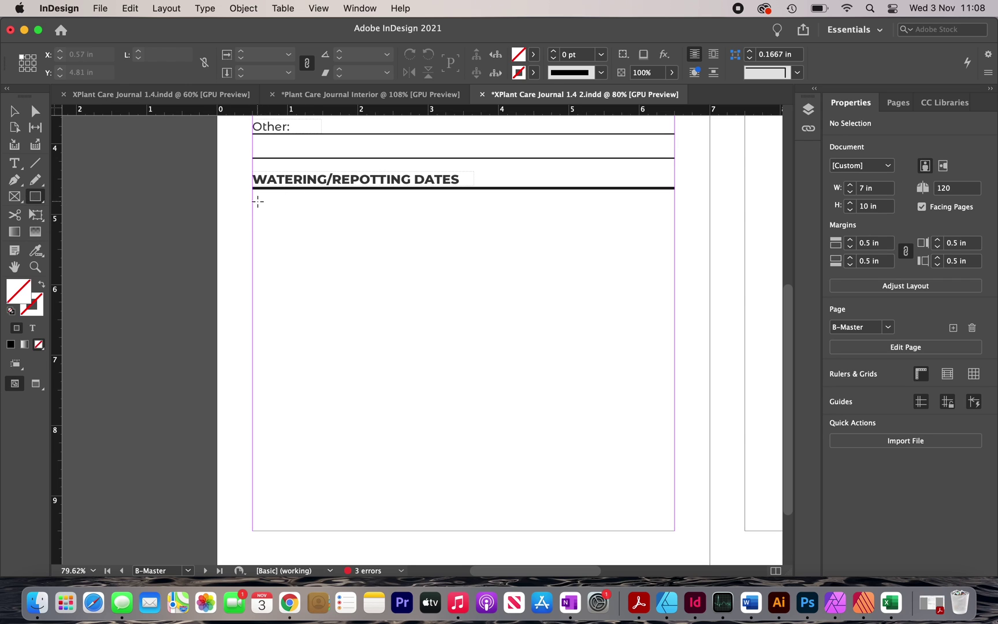
Draw a box below WATERING/REPOTTING DATES with a 1 pt stroke.
drag(253, 203, 533, 530)
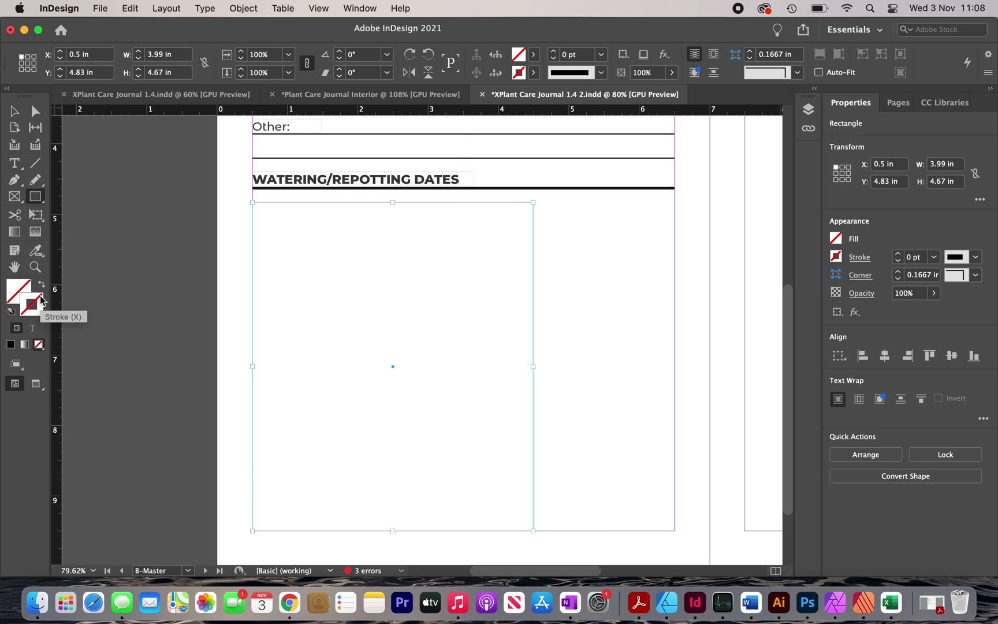
click(858, 261)
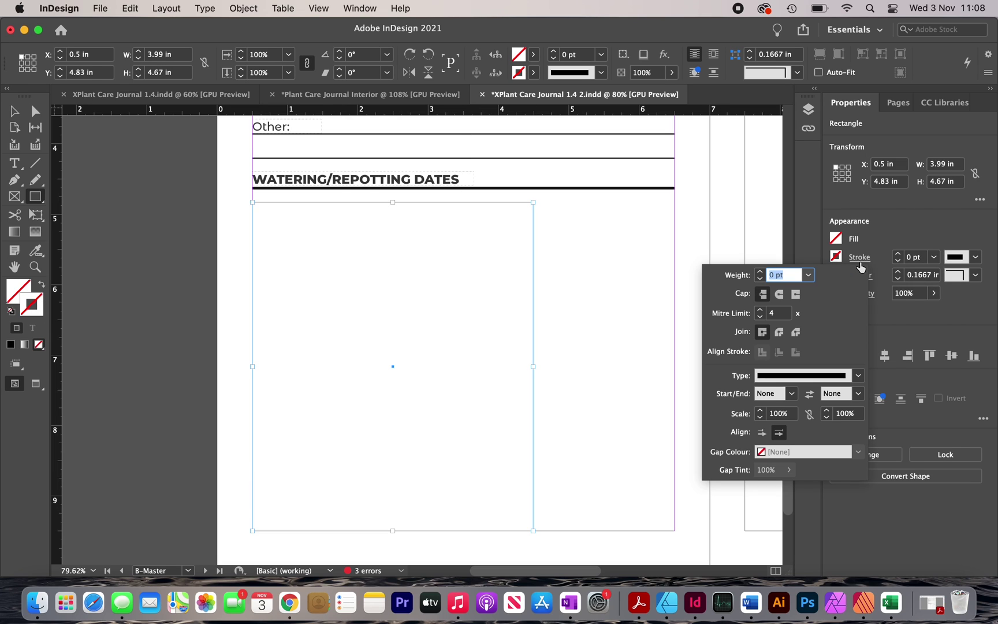
click(760, 271)
click(121, 184)
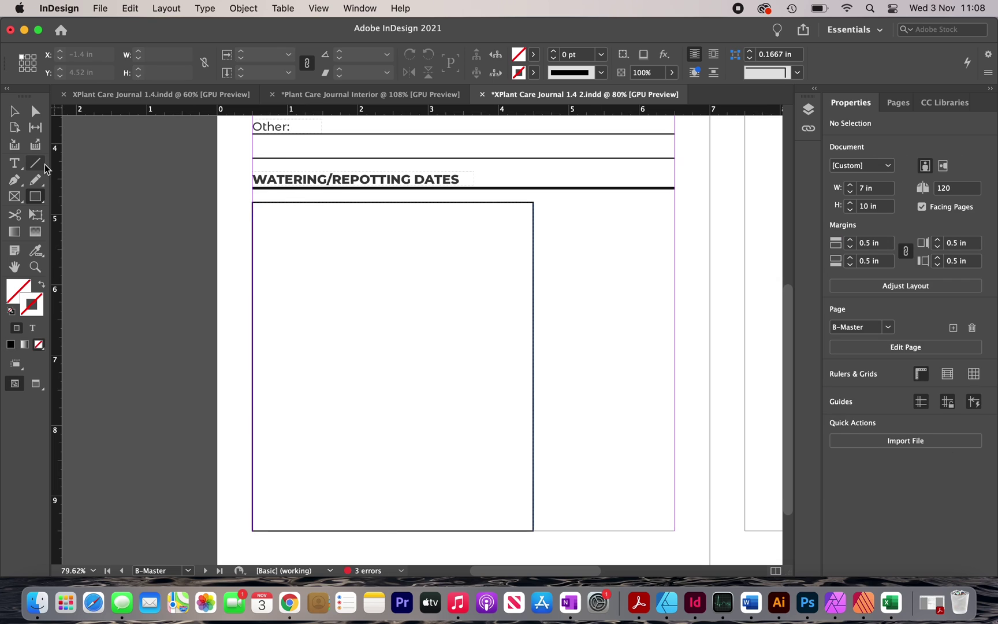
Draw a short 1 pt writing line inside the box.
click(46, 168)
drag(259, 236, 335, 242)
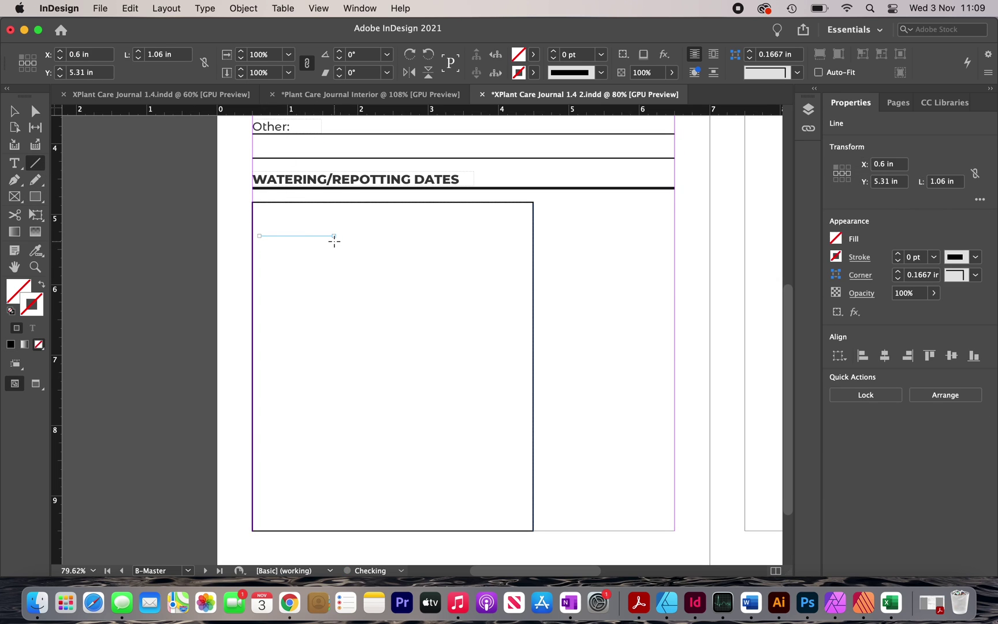
click(856, 259)
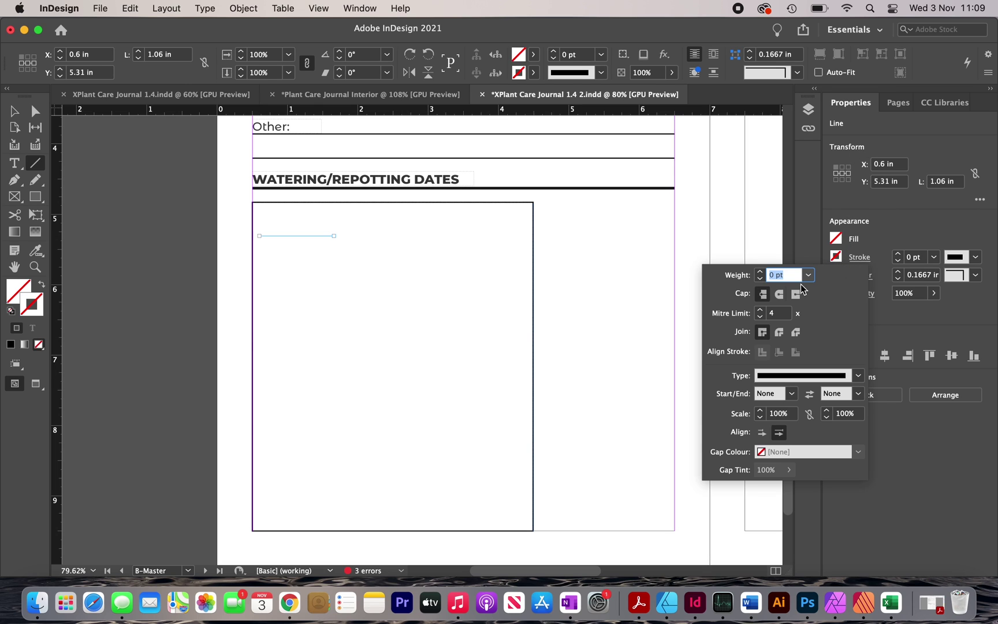
click(760, 271)
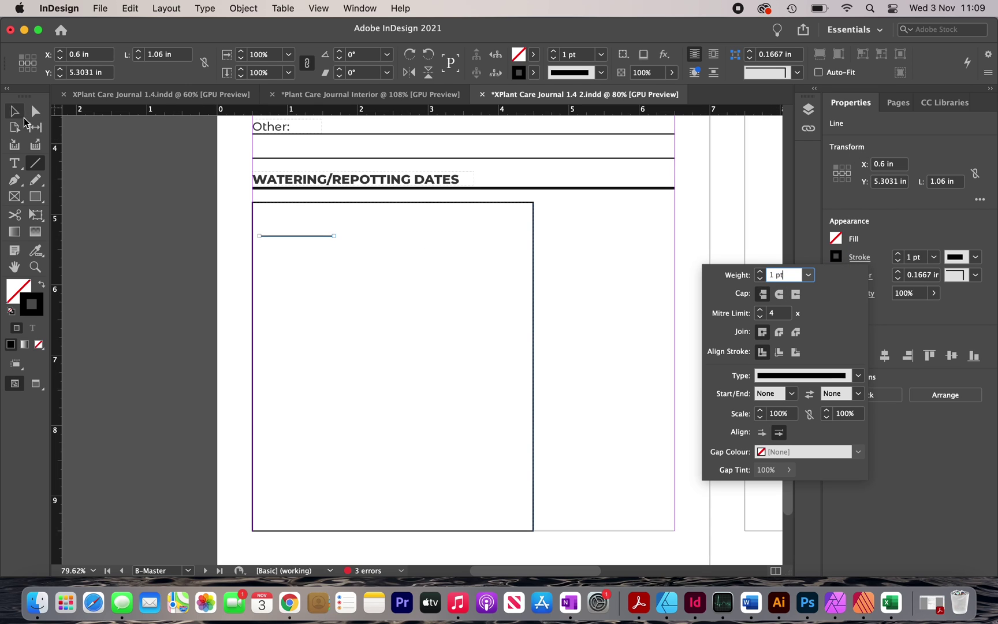
key(Escape)
key(super+shift+a)
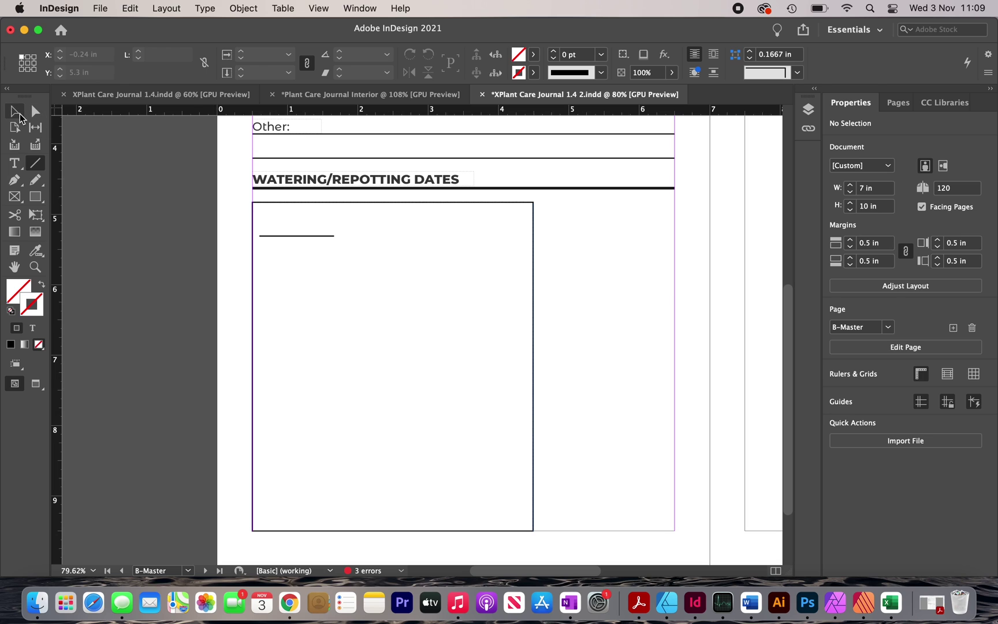
key(v)
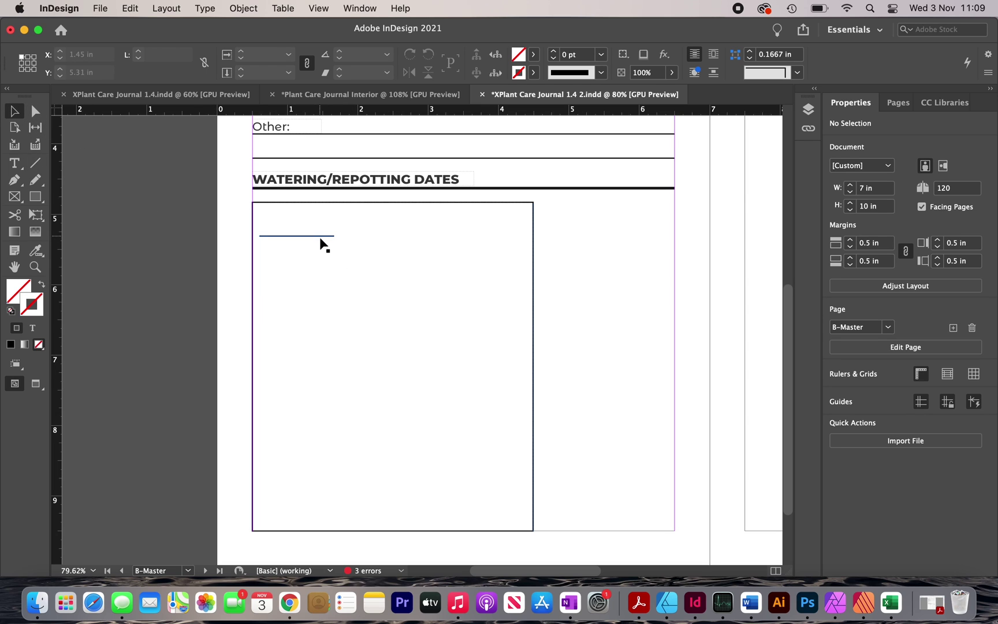
Duplicate the line downward repeatedly into a column of 12 lines.
drag(320, 236, 316, 278)
click(299, 228)
drag(298, 216, 335, 301)
drag(316, 243, 317, 324)
click(341, 214)
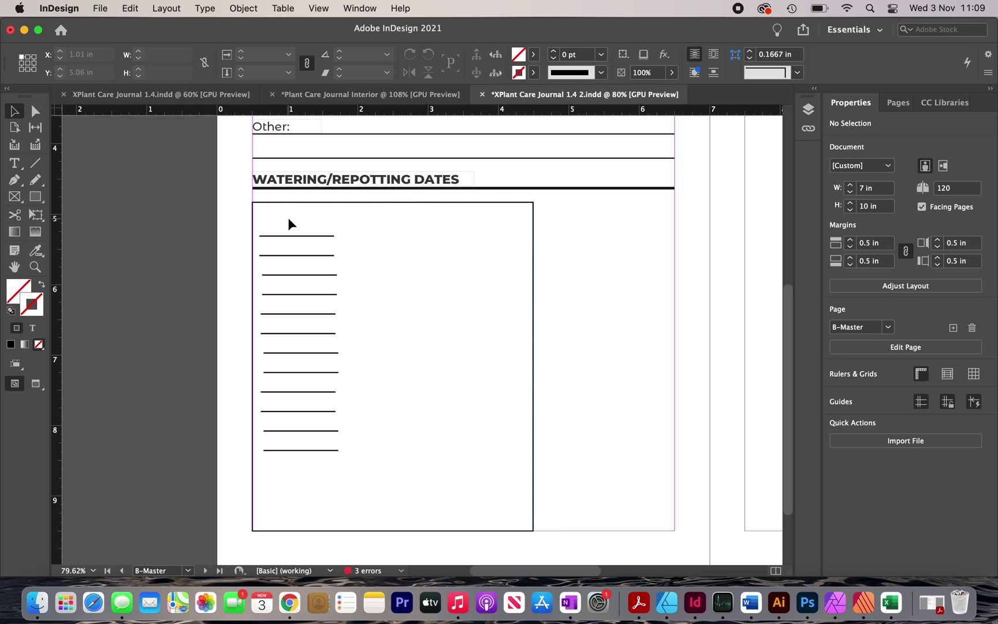
Align the 12 lines on their horizontal centres and copy the column to the right.
drag(288, 217, 334, 470)
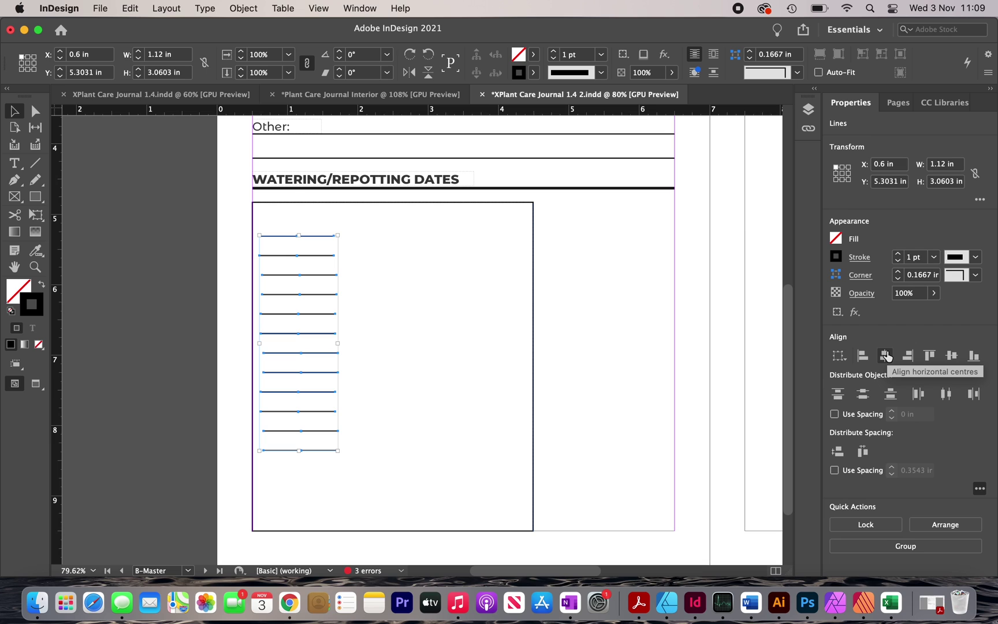
click(887, 356)
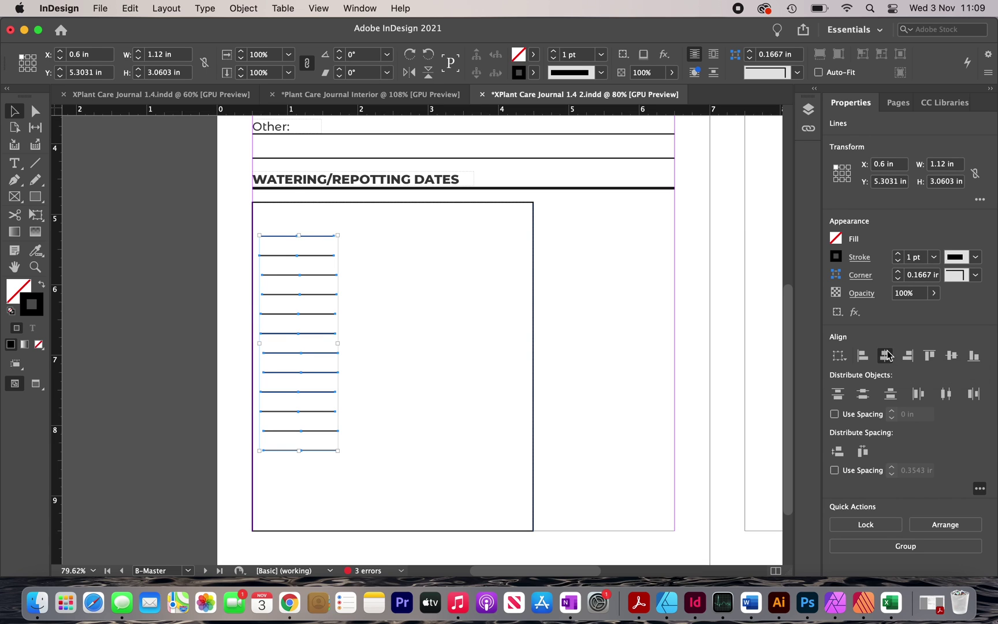
click(283, 209)
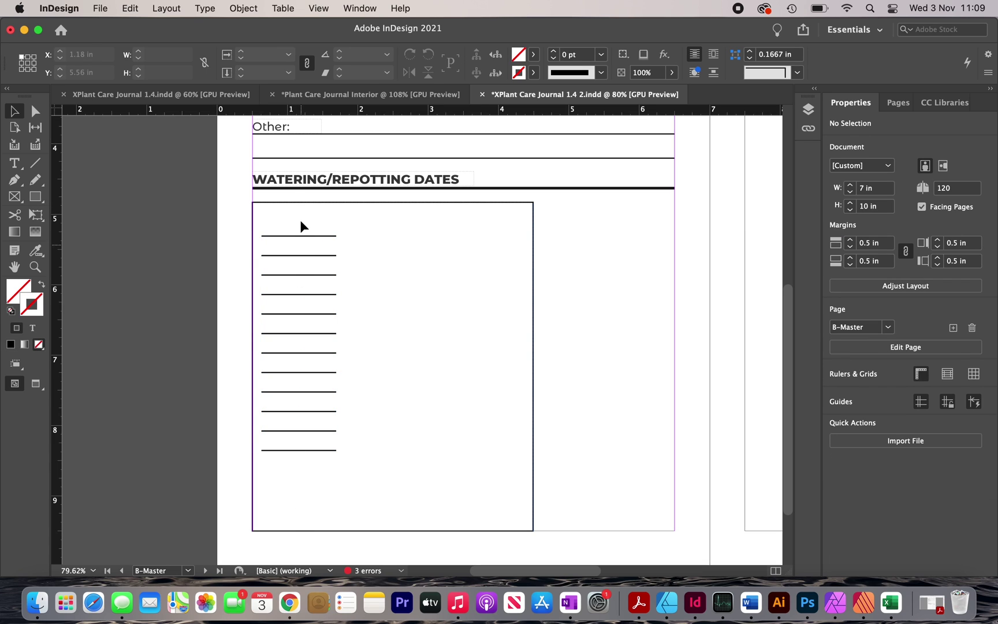
drag(297, 210, 327, 492)
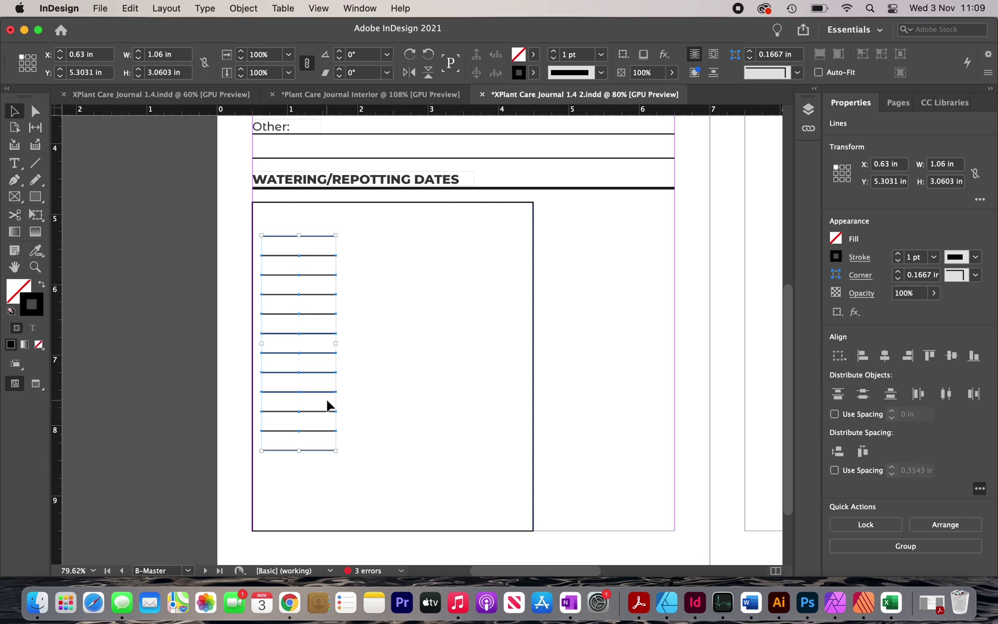
drag(314, 238, 419, 241)
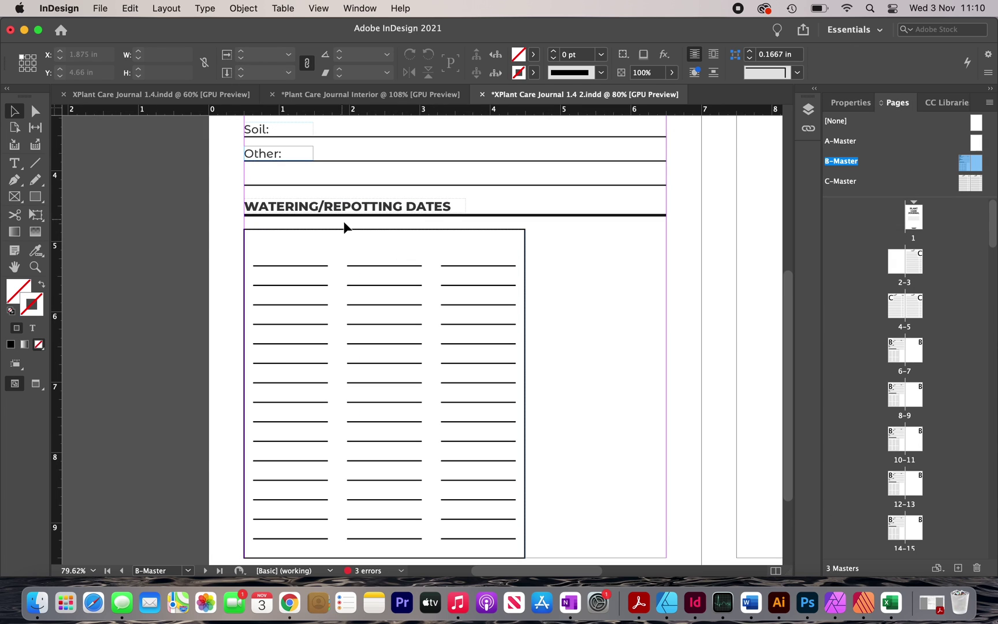
Copy the Other: label into the box, retitle it 'Watering dates', widen and centre it.
drag(264, 157, 374, 245)
double_click(383, 240)
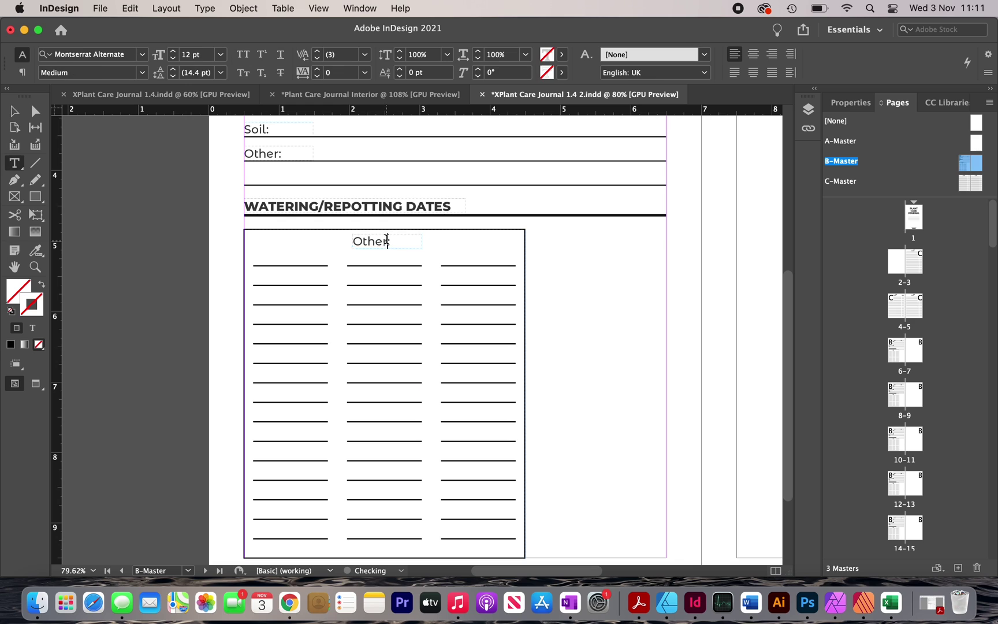
double_click(386, 239)
text(WA)
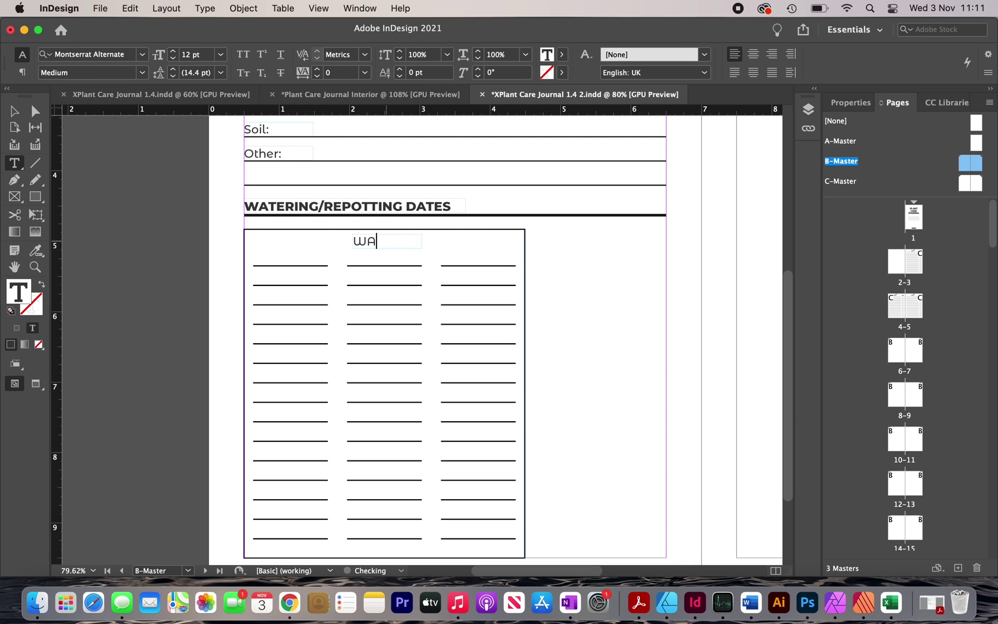
text(tering ddates)
key(Escape)
drag(424, 240, 504, 242)
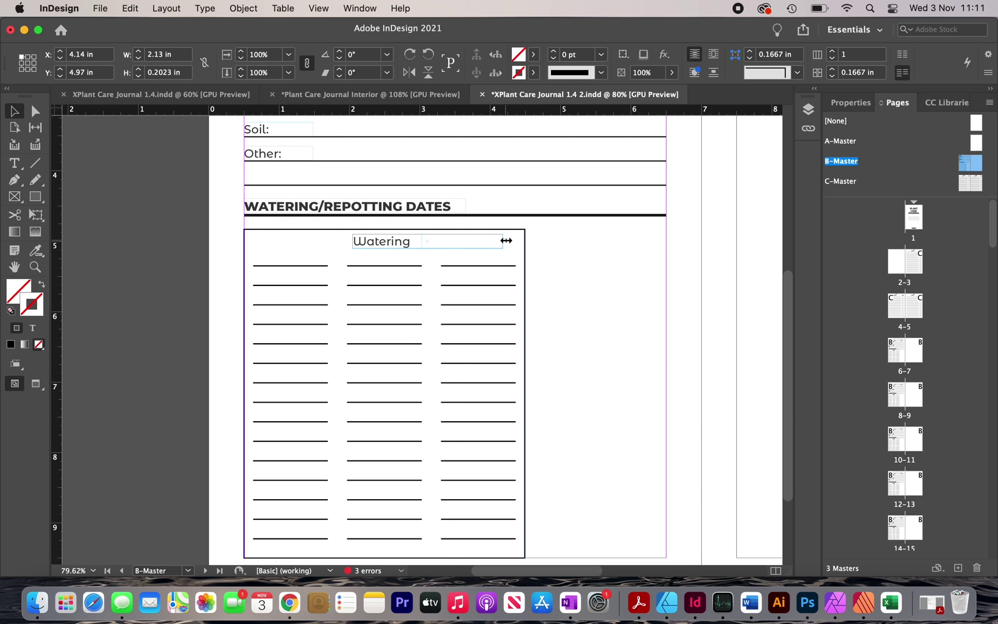
click(850, 102)
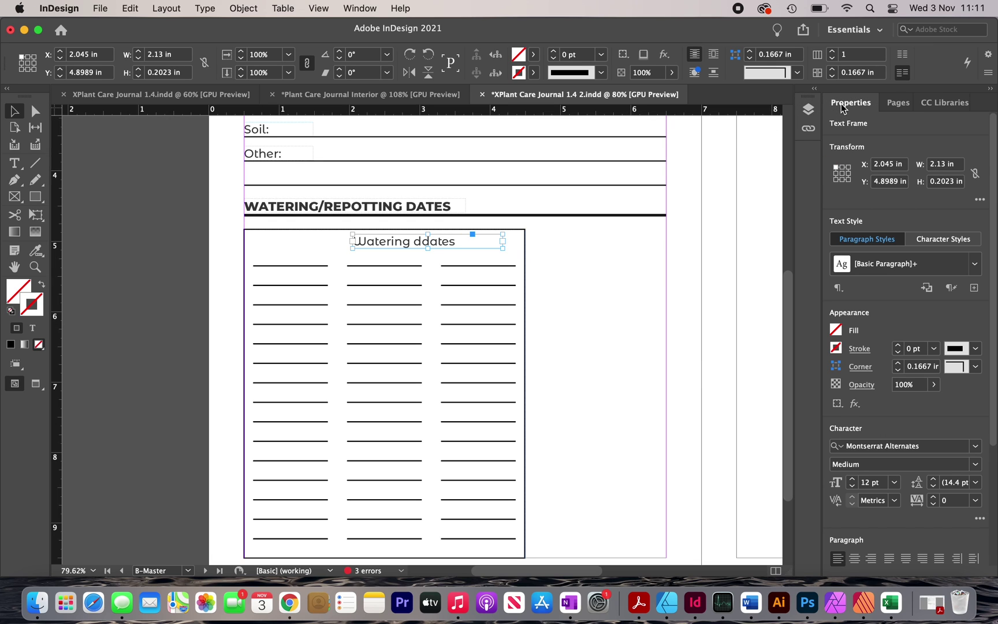
drag(429, 247, 385, 249)
click(343, 261)
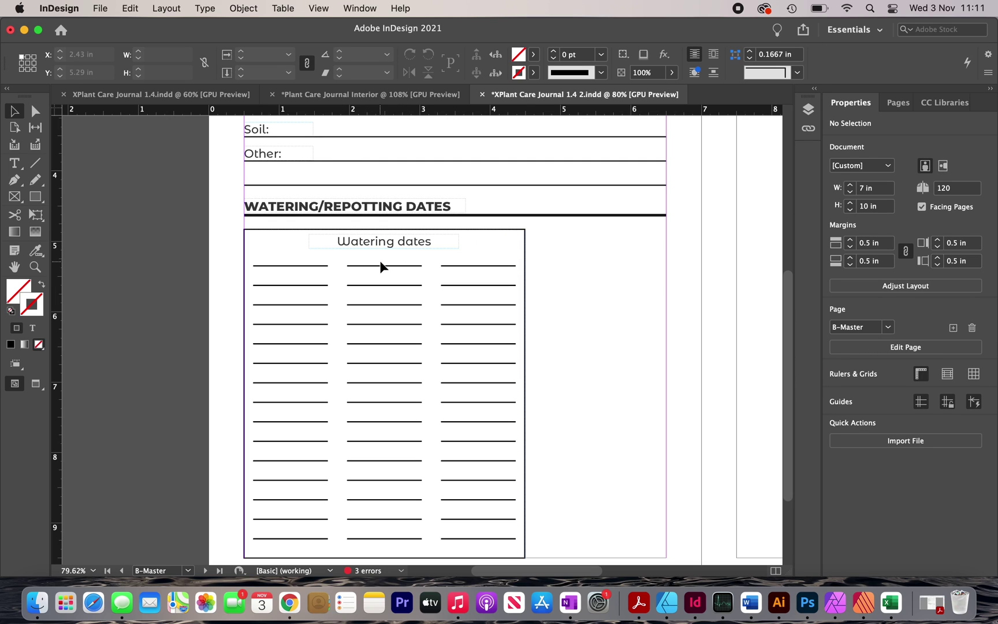
Nudge all the date lines in the box up beneath the heading.
drag(311, 257, 514, 543)
key(Up)
key(Up)
key(Up)
key(Up)
key(Up)
key(Up)
key(Up)
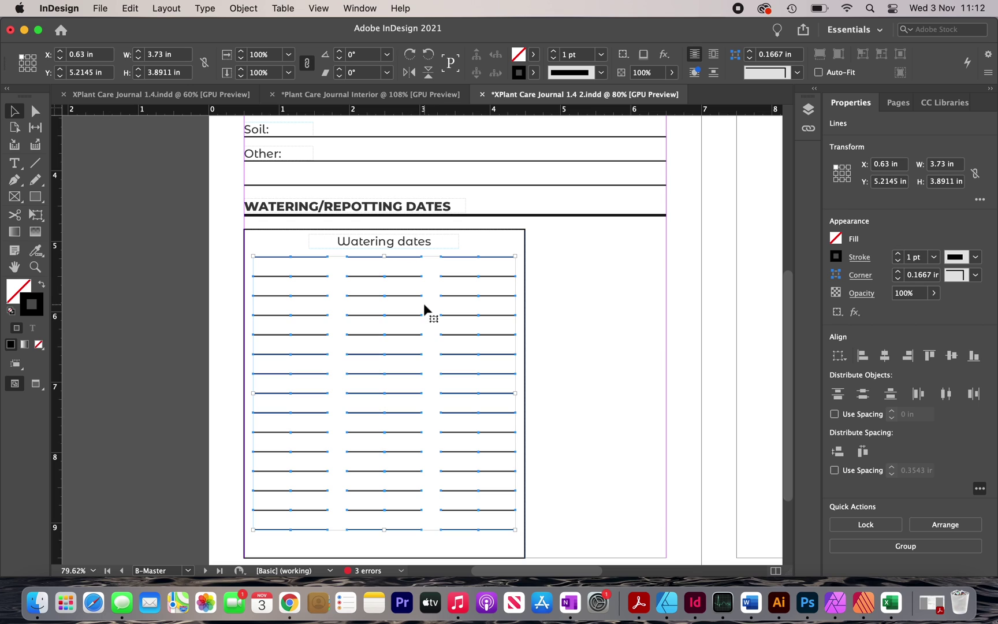
click(622, 297)
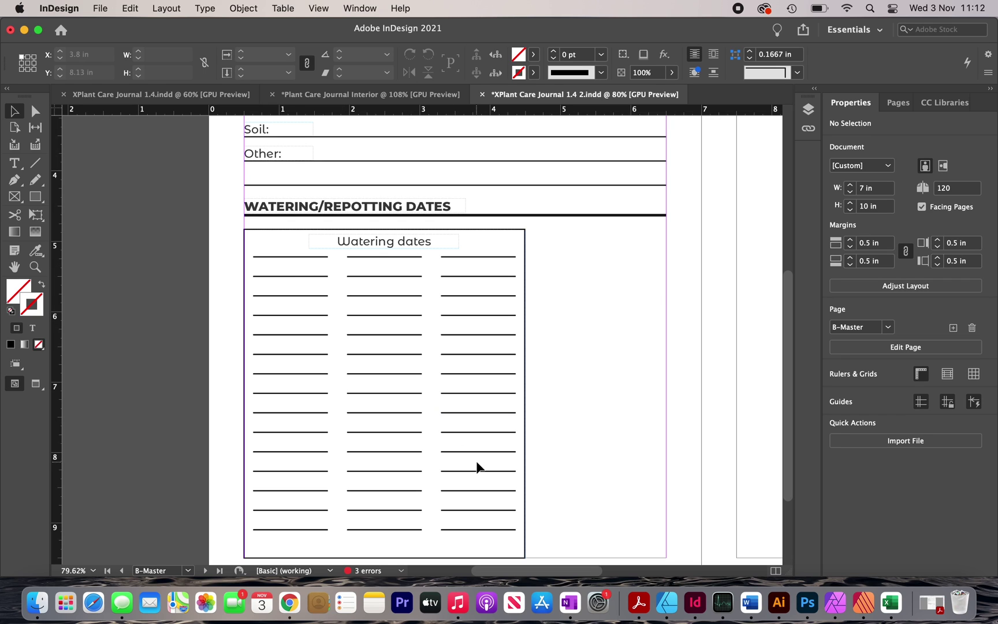
Draw a tall box with a 1 pt outline to the right of the watering grid.
scroll(477, 466, down, 1)
scroll(477, 467, right, 1)
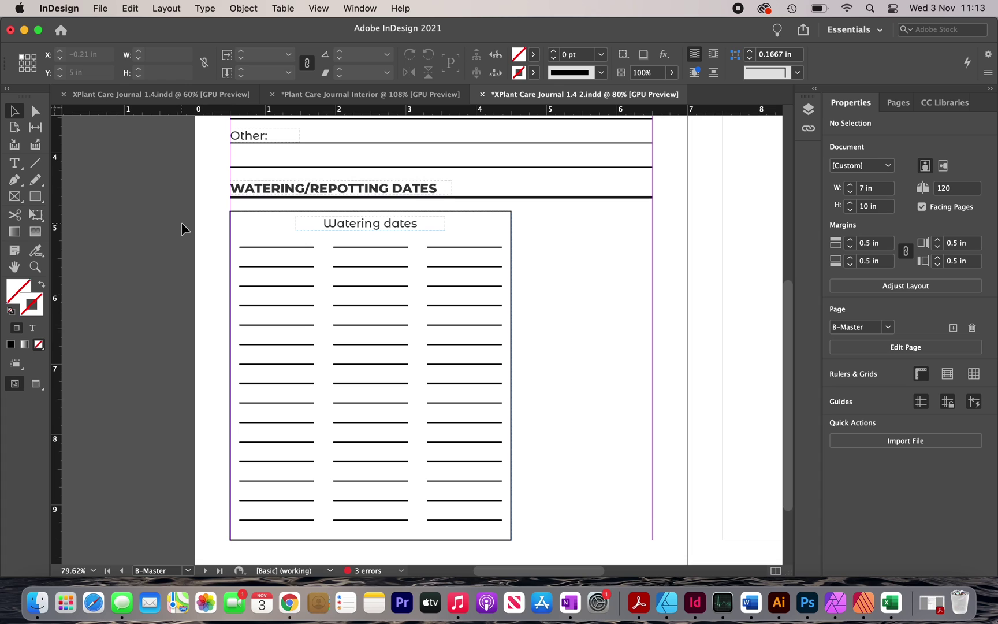
click(35, 196)
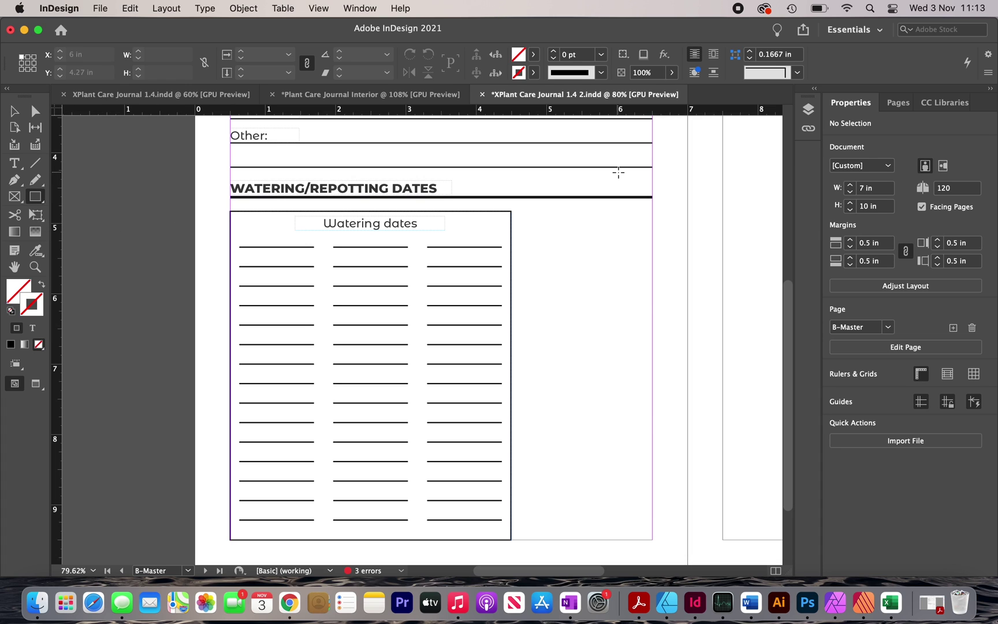
drag(549, 211, 653, 540)
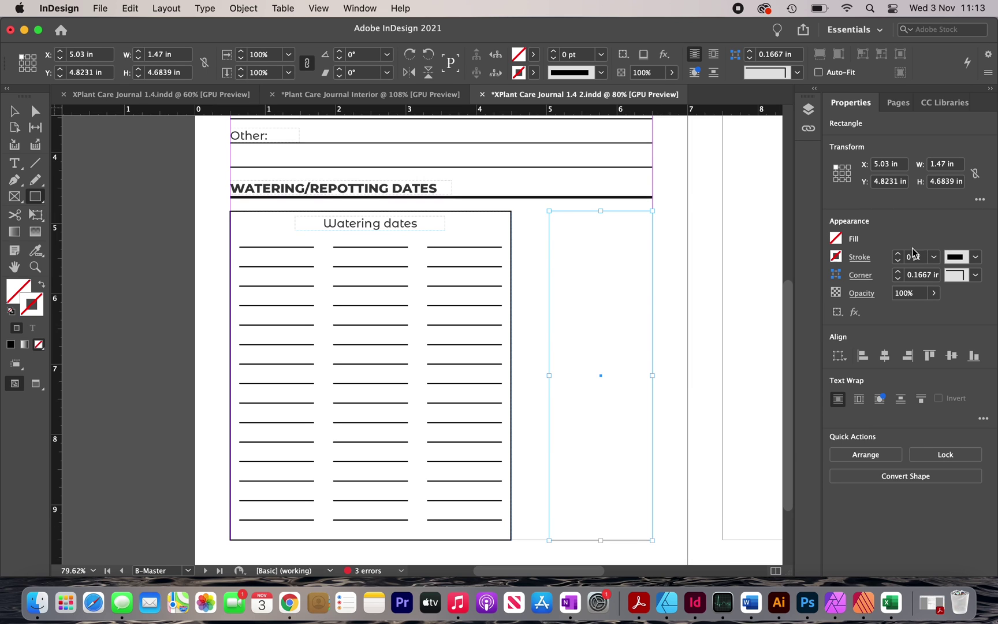
click(864, 259)
click(760, 272)
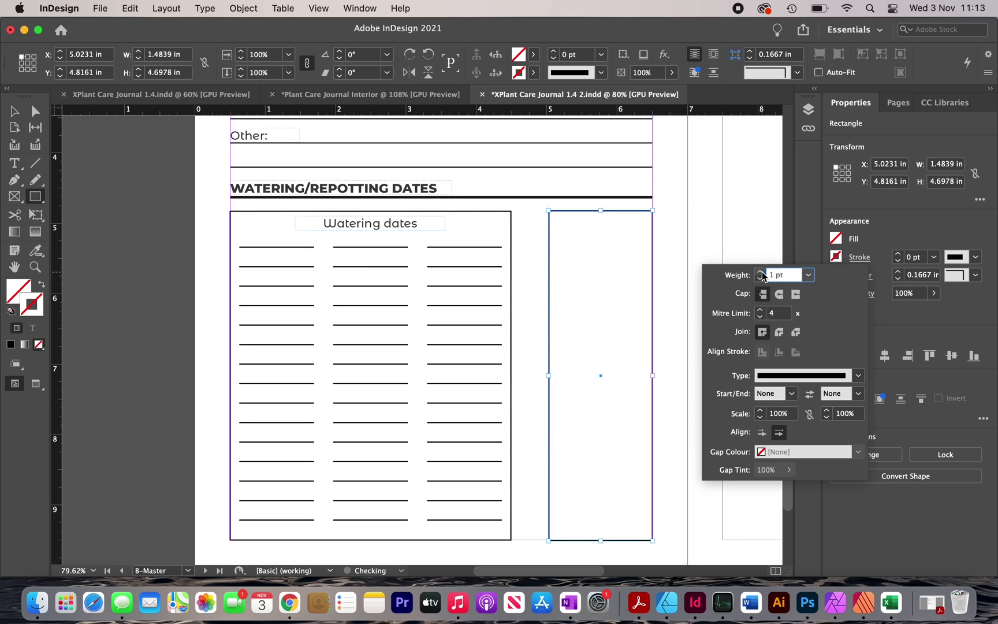
click(15, 110)
click(133, 167)
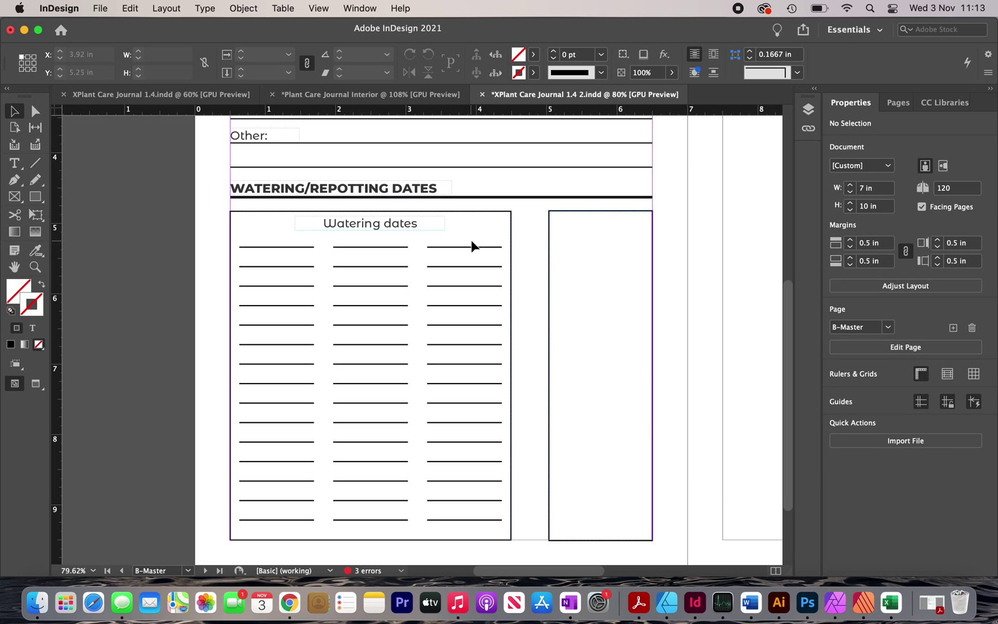
Move the third column of date lines into the new box.
drag(485, 380, 492, 527)
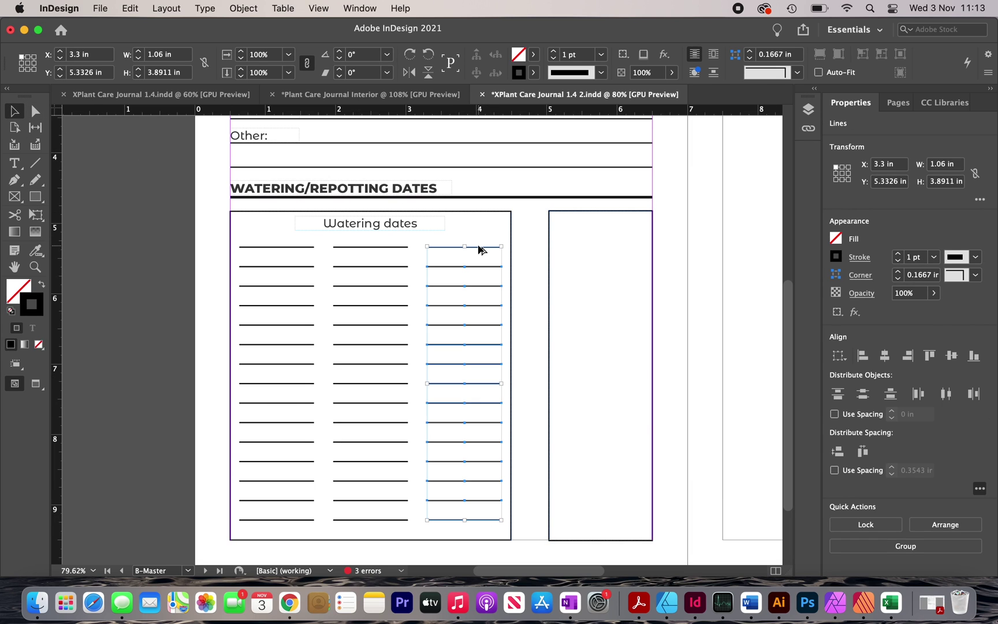
drag(478, 250, 613, 247)
click(530, 228)
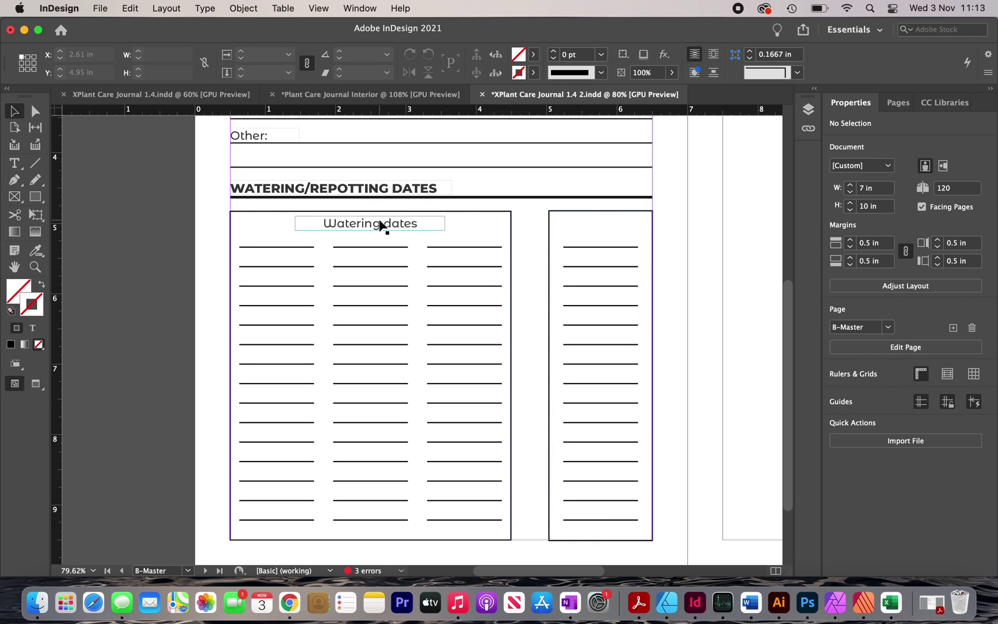
Copy the Watering dates heading into the new box and start retitling it 'Repotting dates'.
drag(381, 225, 602, 238)
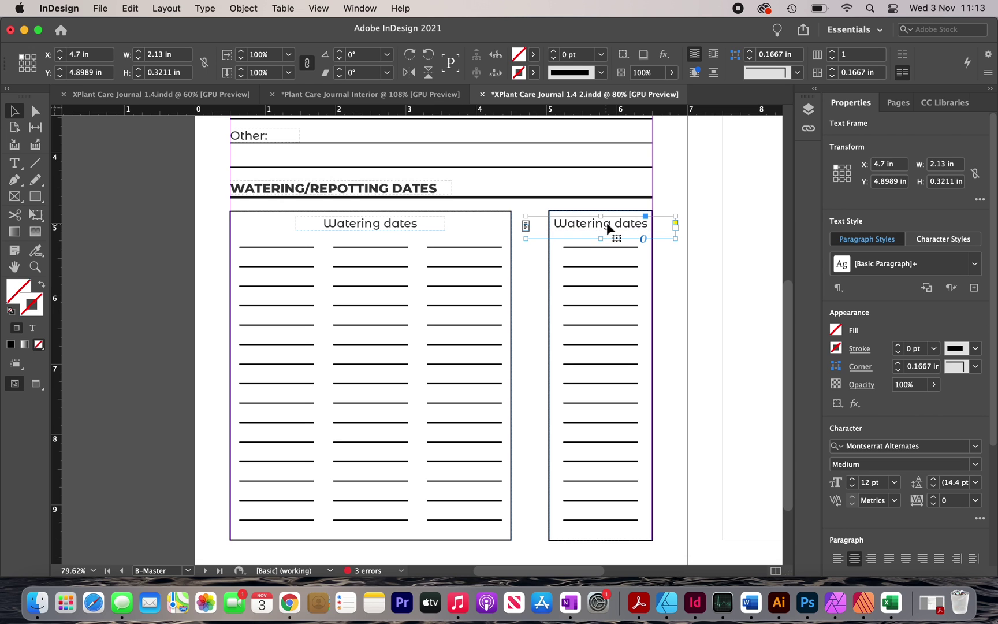
double_click(607, 224)
triple_click(598, 223)
click(600, 222)
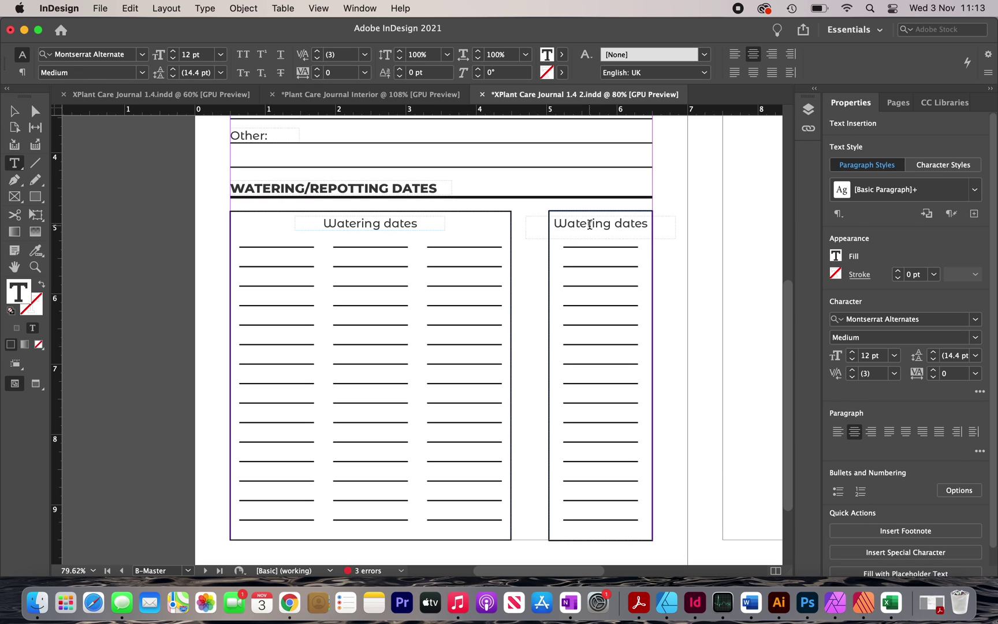
double_click(600, 222)
text(Repott)
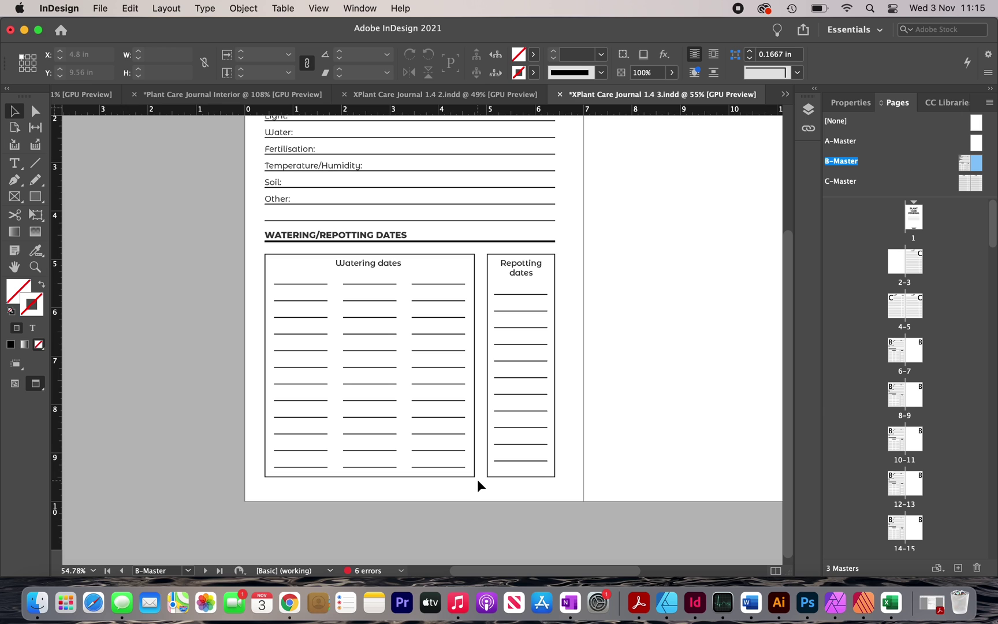
Copy the Light-to-Soil rule lines onto the right page and duplicate them further down.
scroll(566, 338, up, 3)
scroll(566, 338, right, 5)
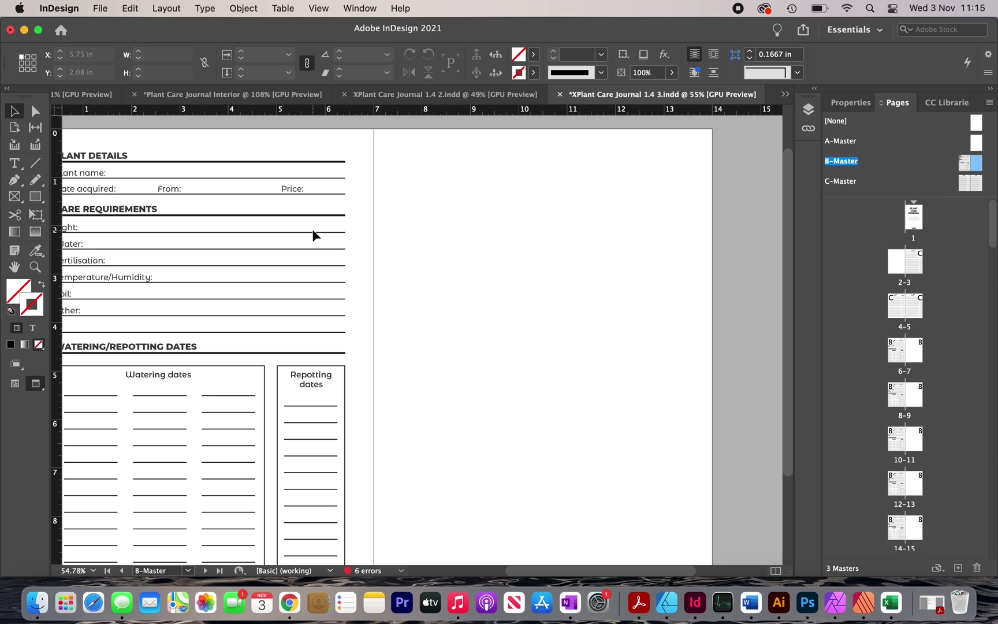
scroll(519, 192, left, 2)
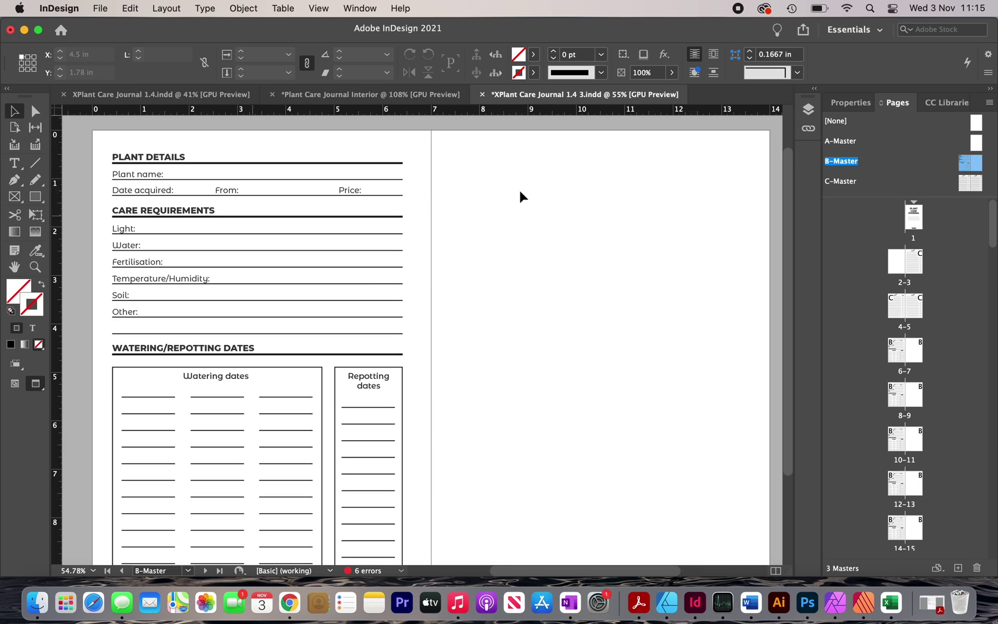
drag(369, 227, 389, 305)
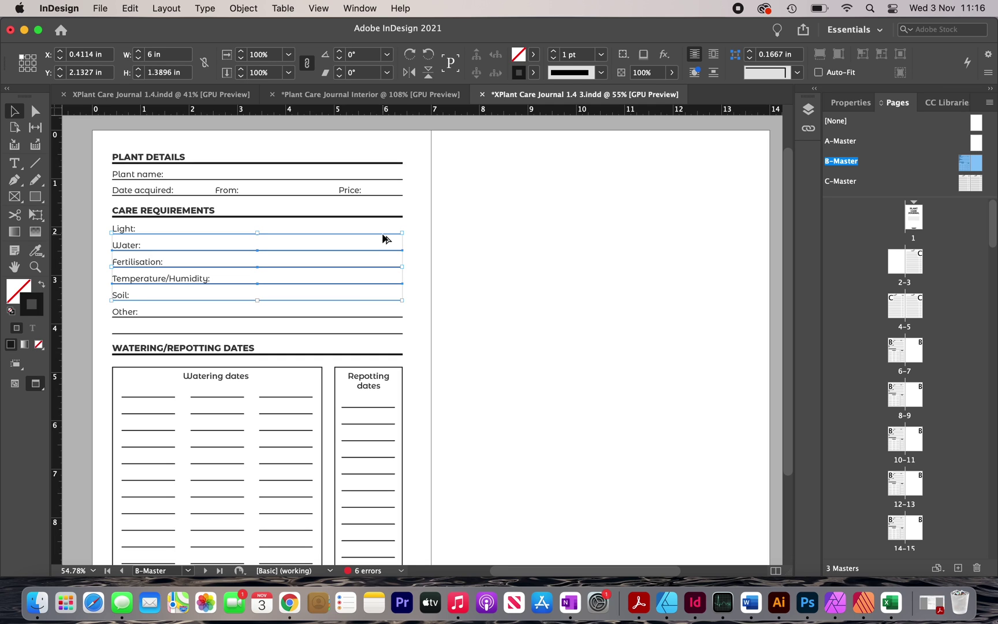
drag(386, 238, 729, 160)
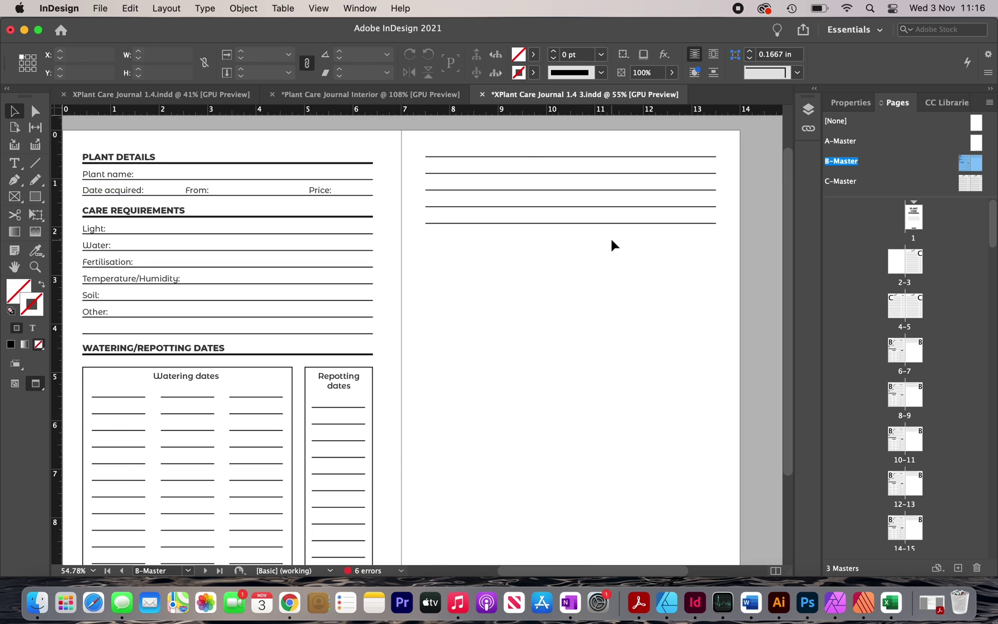
click(518, 141)
drag(497, 140, 569, 260)
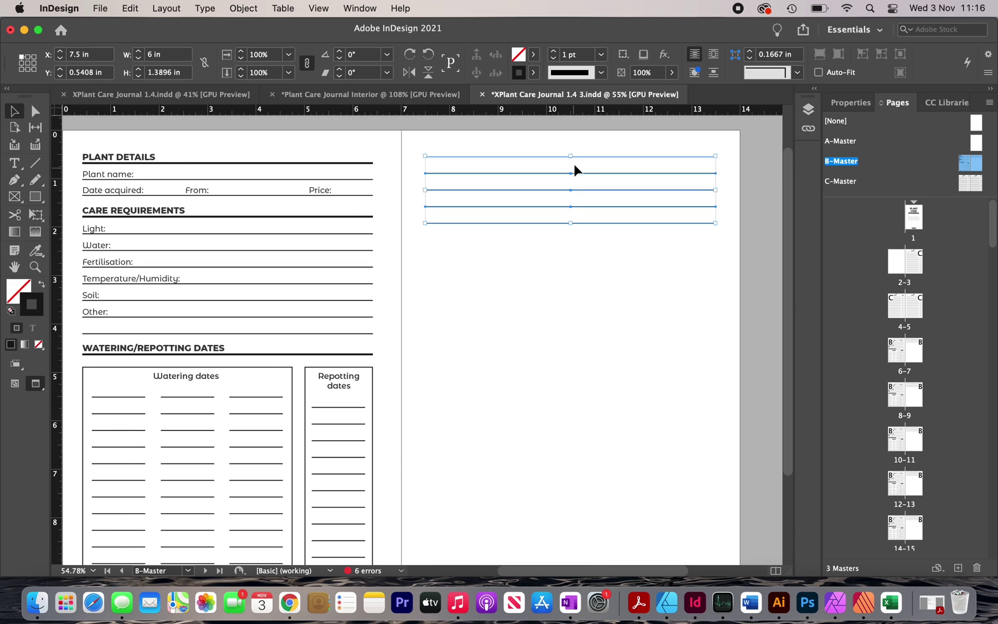
drag(582, 163, 585, 248)
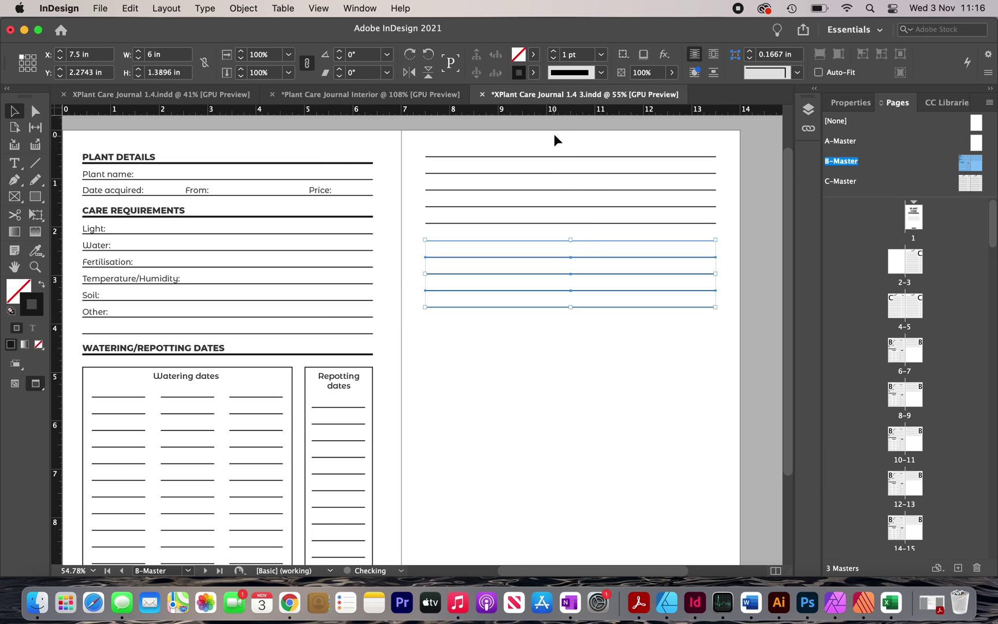
click(716, 441)
scroll(716, 441, down, 1)
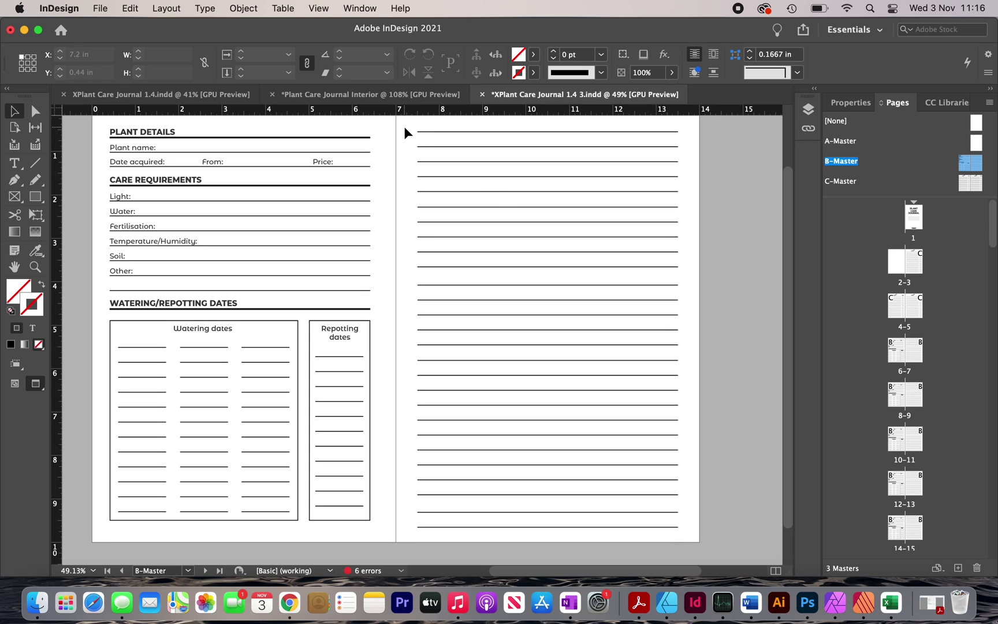
Align the right page's lines to the top line as key object and distribute them 0.9 cm apart.
drag(407, 123, 516, 543)
click(848, 103)
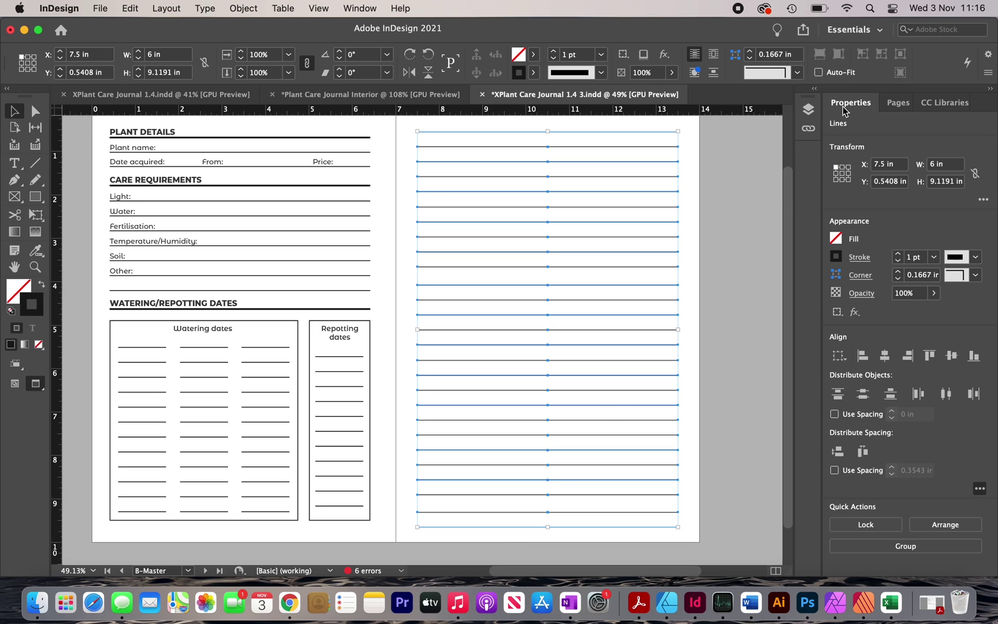
click(840, 358)
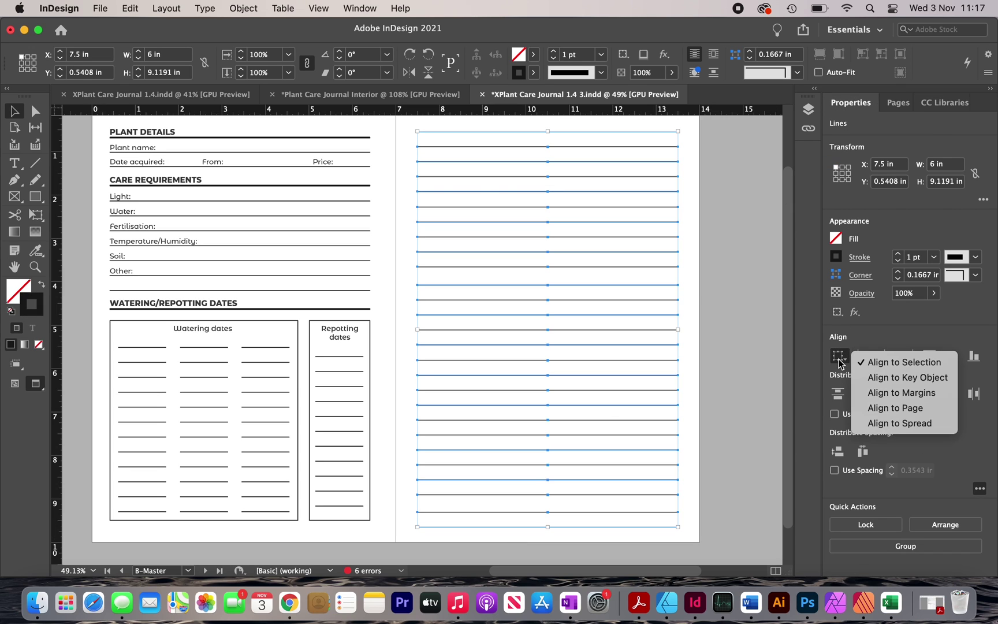
click(876, 378)
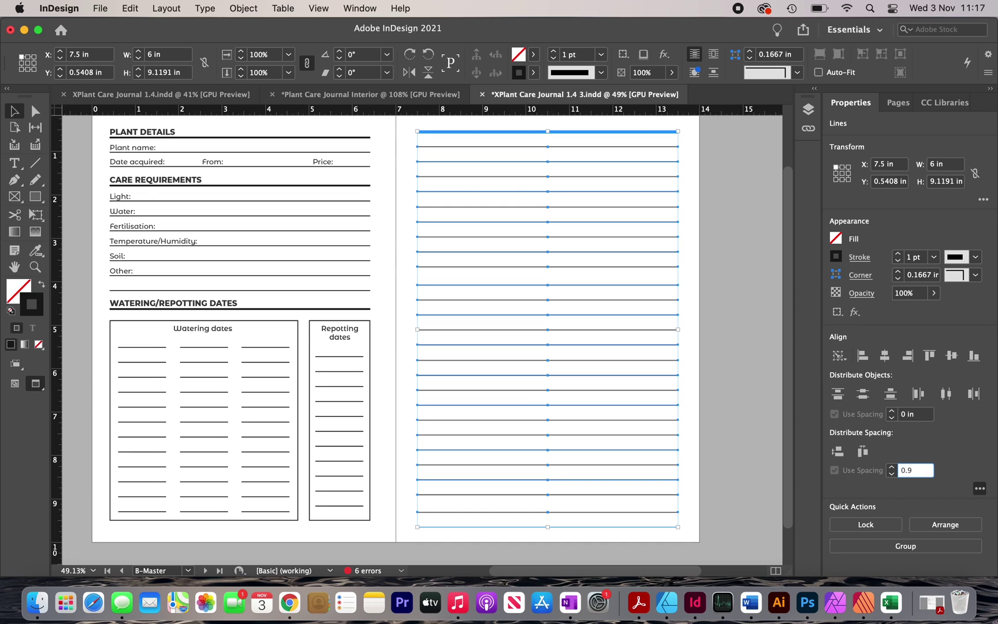
text(cm)
click(835, 453)
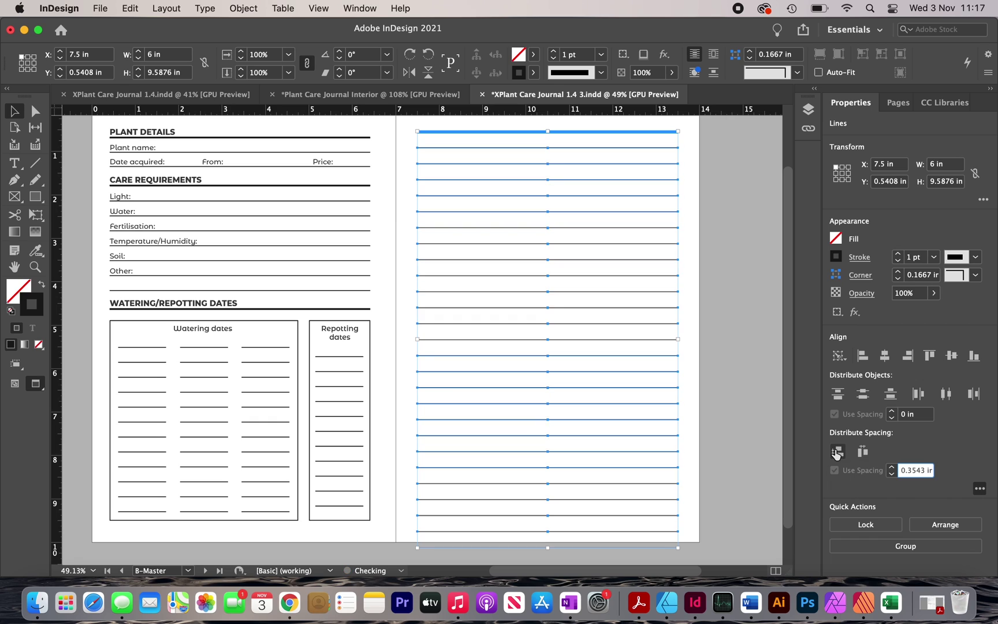
Delete the extra line at the bottom of the page.
click(618, 536)
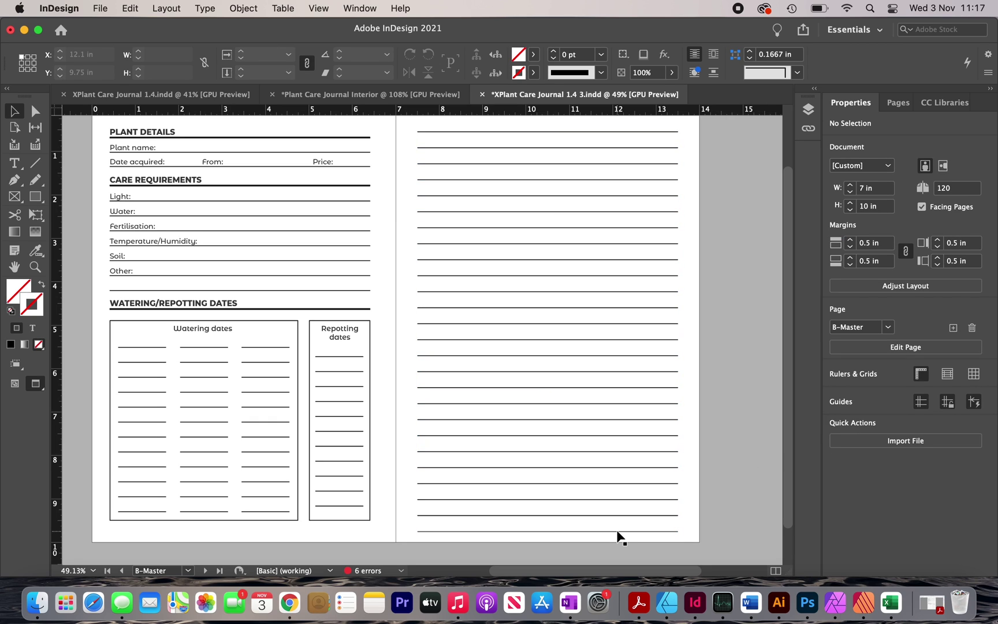
click(617, 531)
key(Delete)
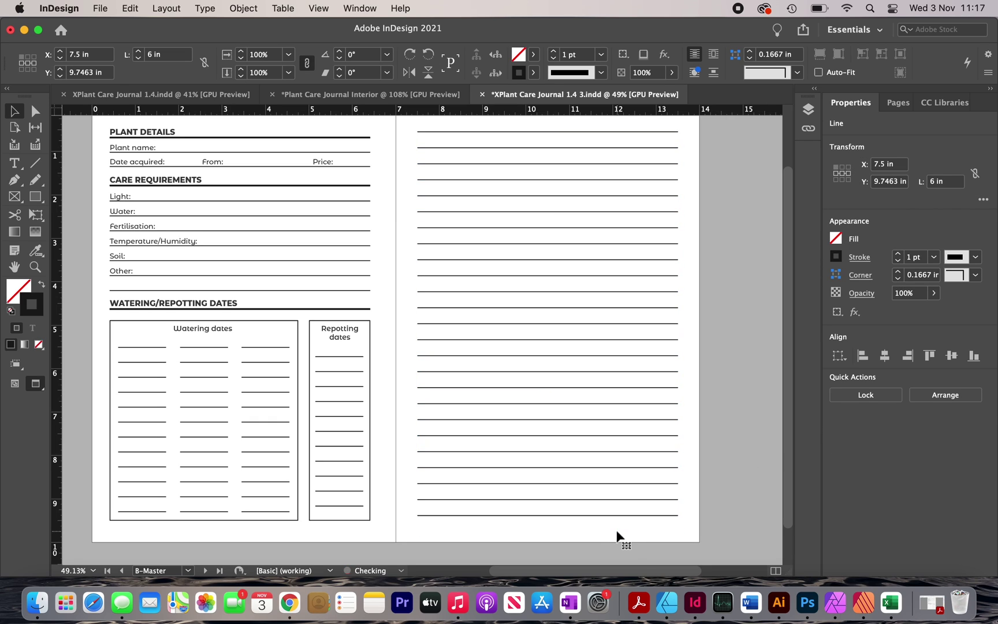
scroll(615, 529, up, 2)
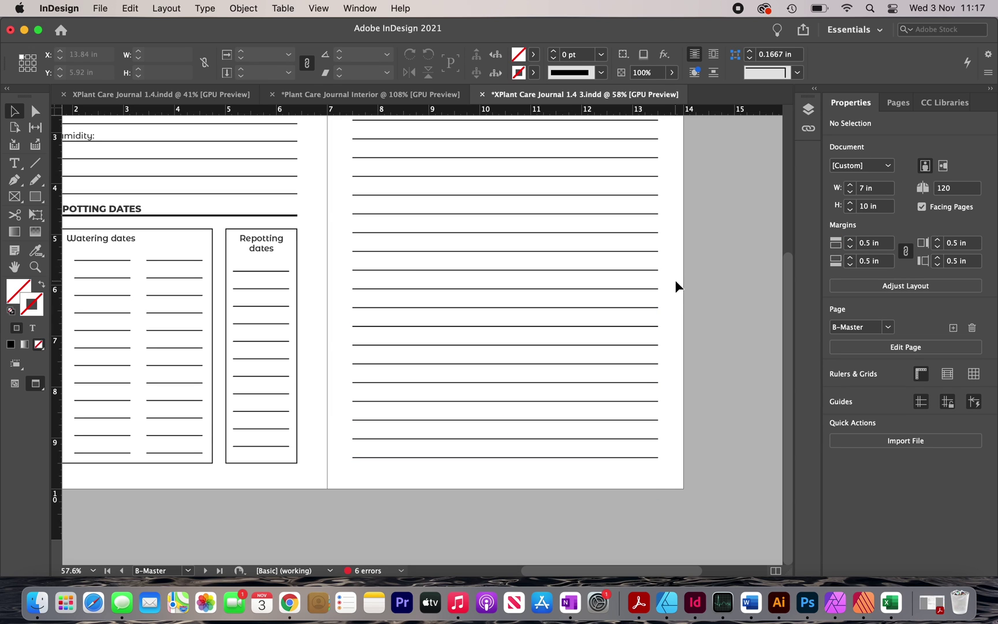
Shorten the lower group of ruled lines to about half width.
drag(675, 281, 618, 467)
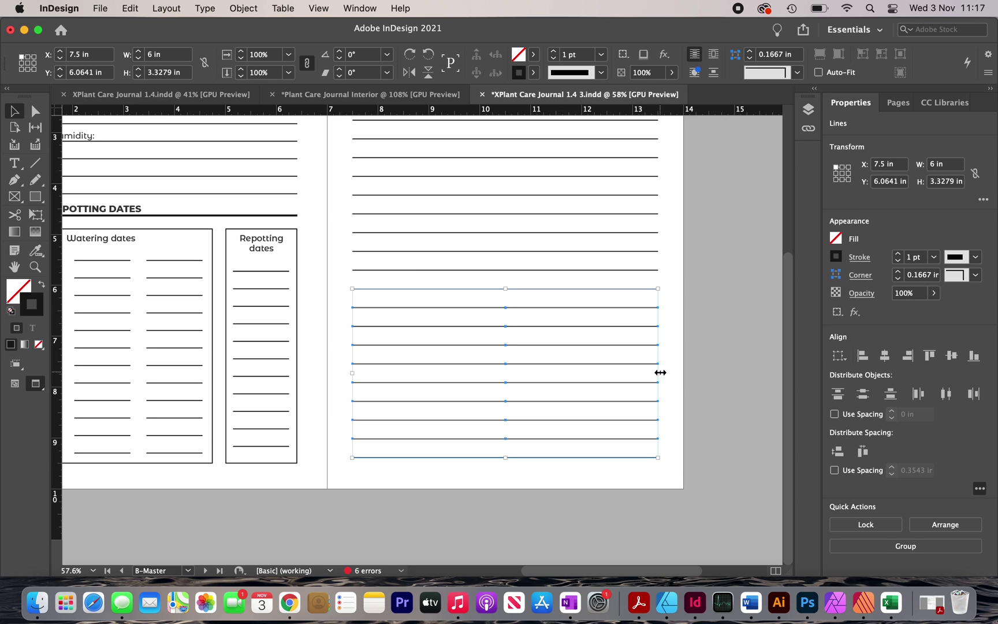
drag(658, 372, 508, 372)
click(577, 372)
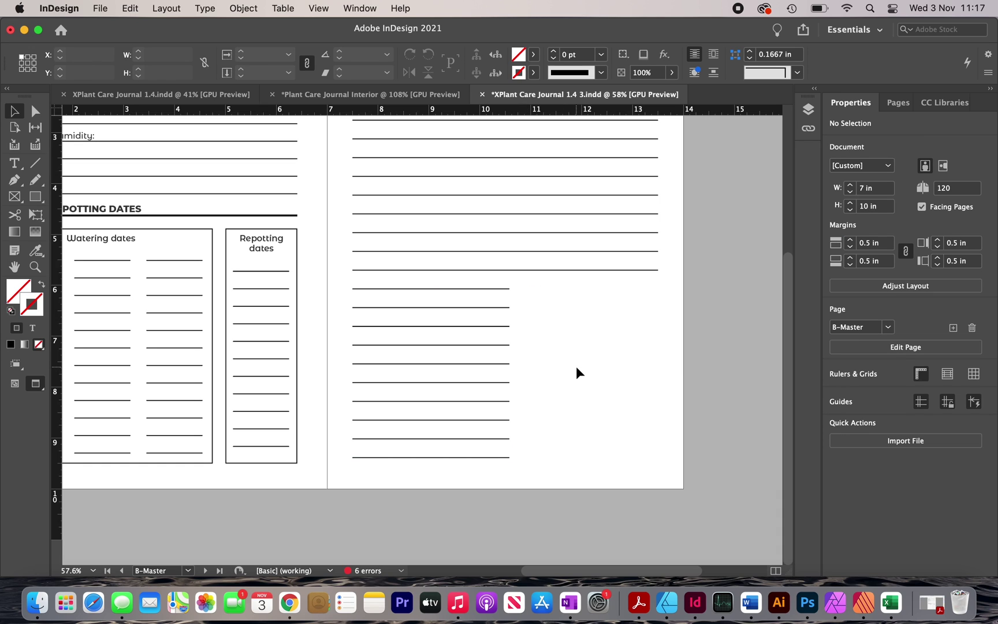
Draw an outlined sketch box with default black stroke beside the short lines.
click(36, 197)
key(d)
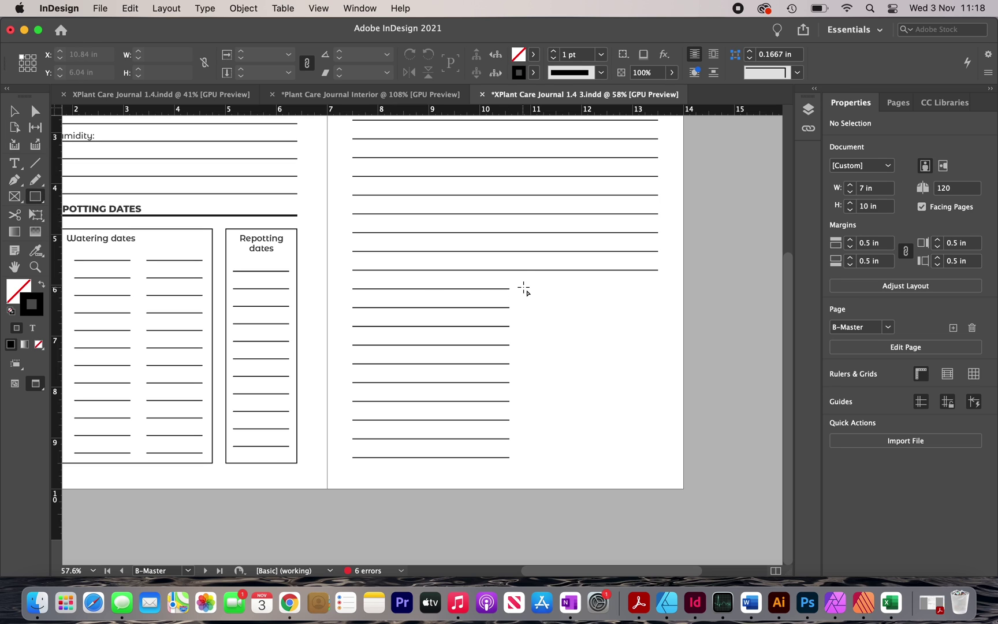
mouse_move(523, 288)
mouse_down()
mouse_move(608, 452)
mouse_move(658, 458)
mouse_up()
key(v)
click(675, 362)
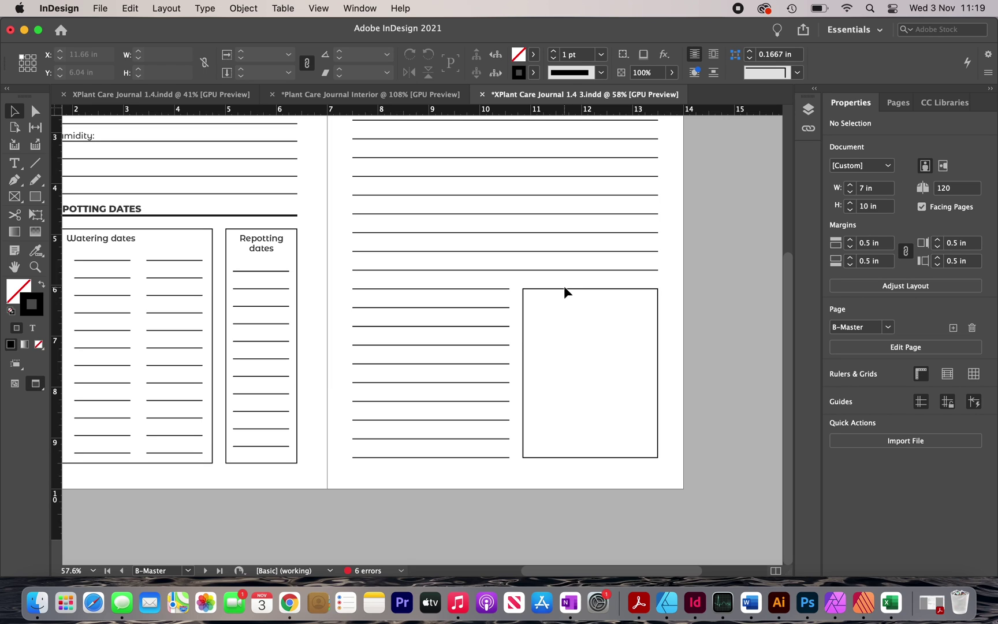
scroll(564, 286, up, 3)
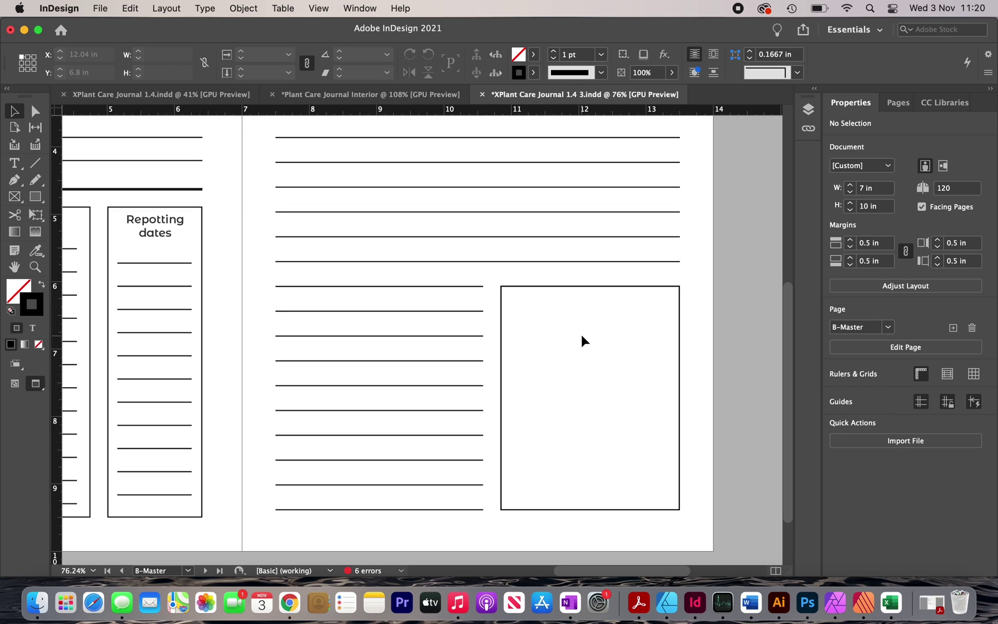
Draw a small circle in the sketch box, solid black with no outline.
click(41, 200)
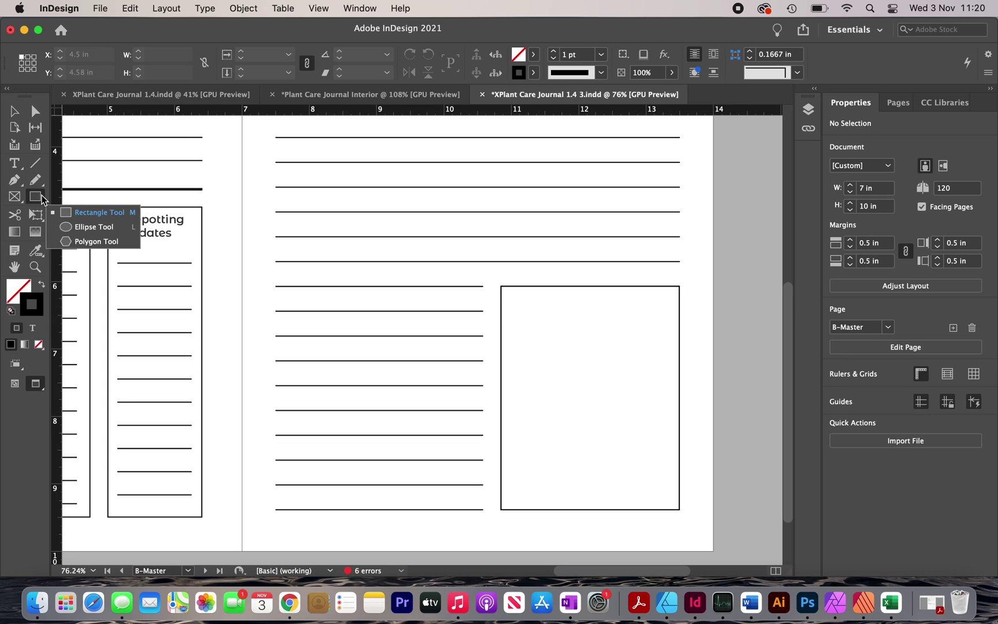
click(94, 227)
drag(525, 298, 556, 328)
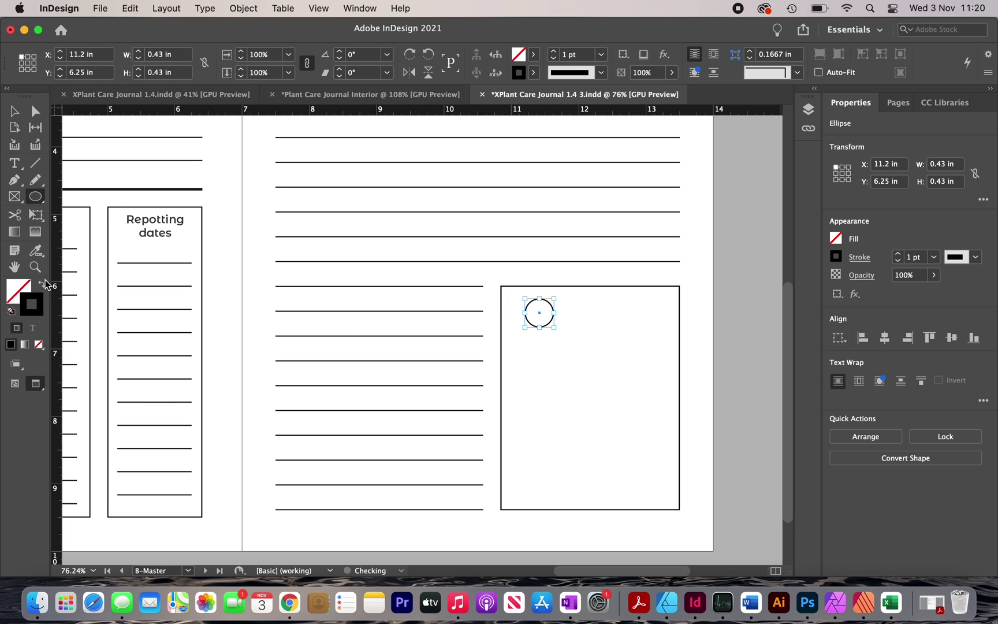
click(44, 281)
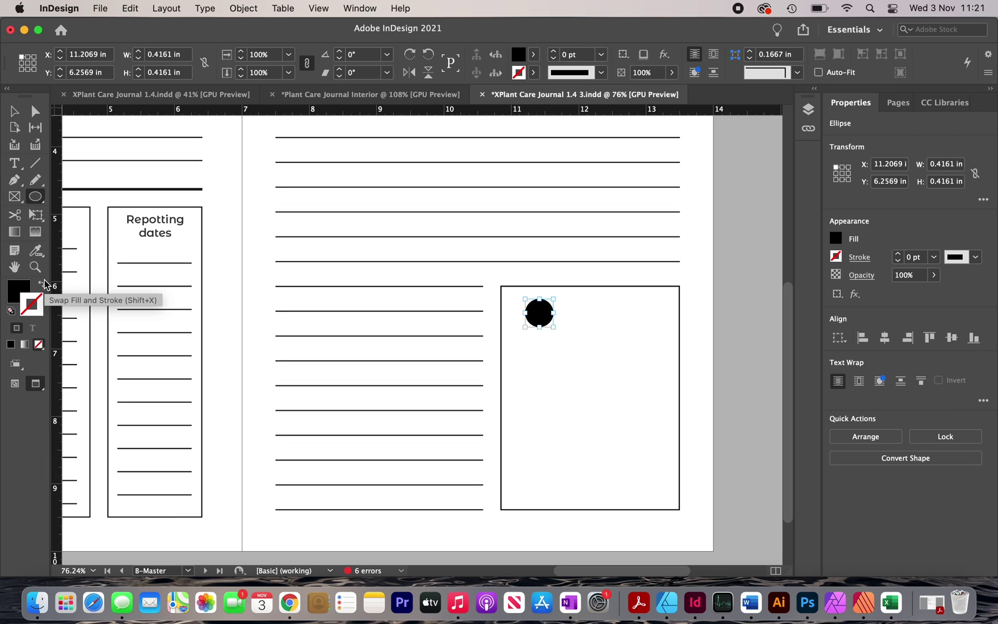
Resize the circle to a 0.025 in by 0.025 in dot.
click(168, 54)
text(0.02)
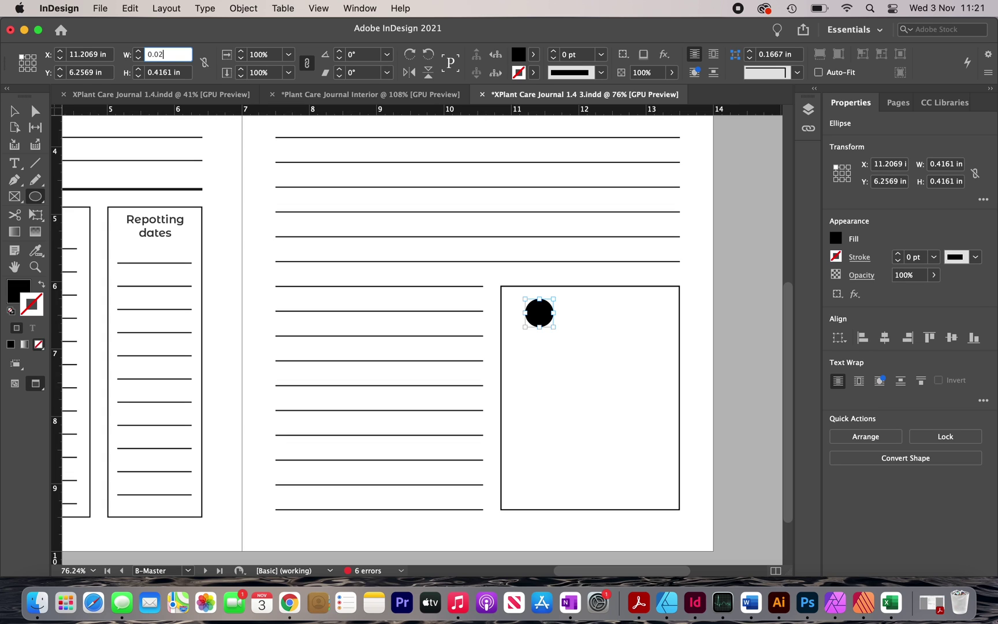
text(5)
key(Return)
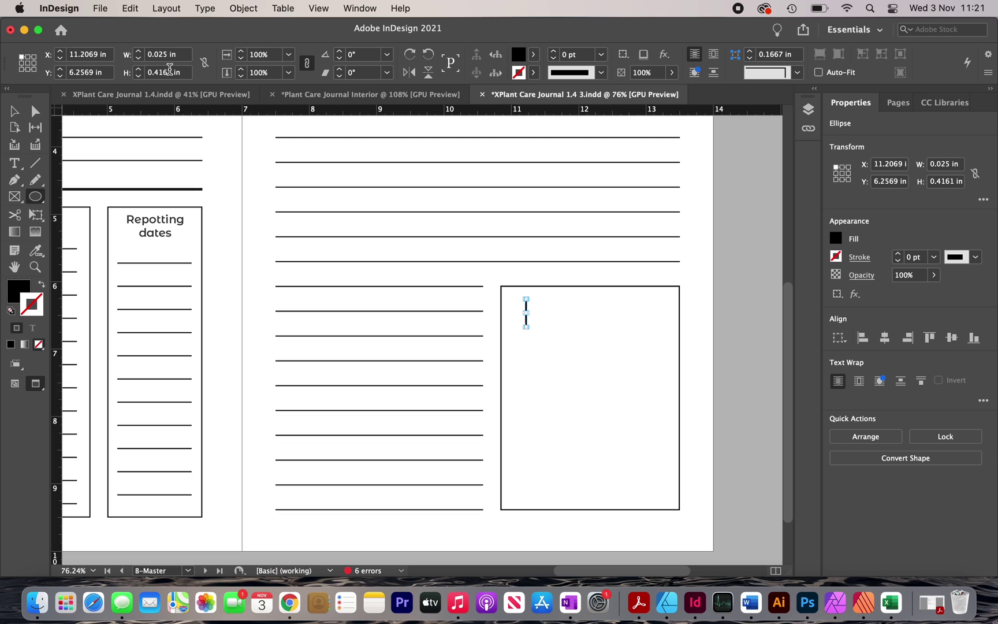
double_click(159, 55)
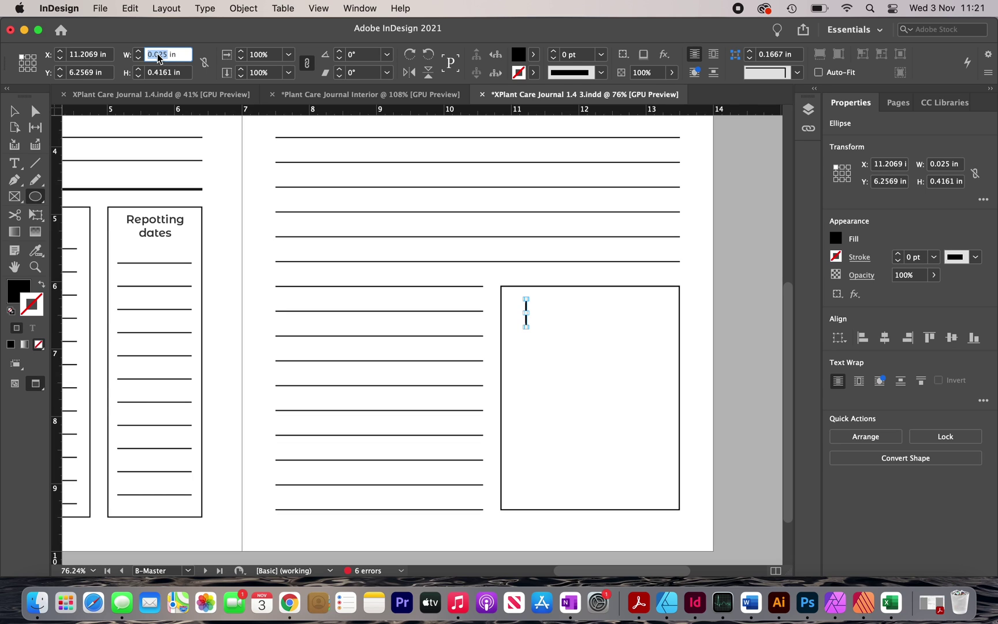
double_click(158, 78)
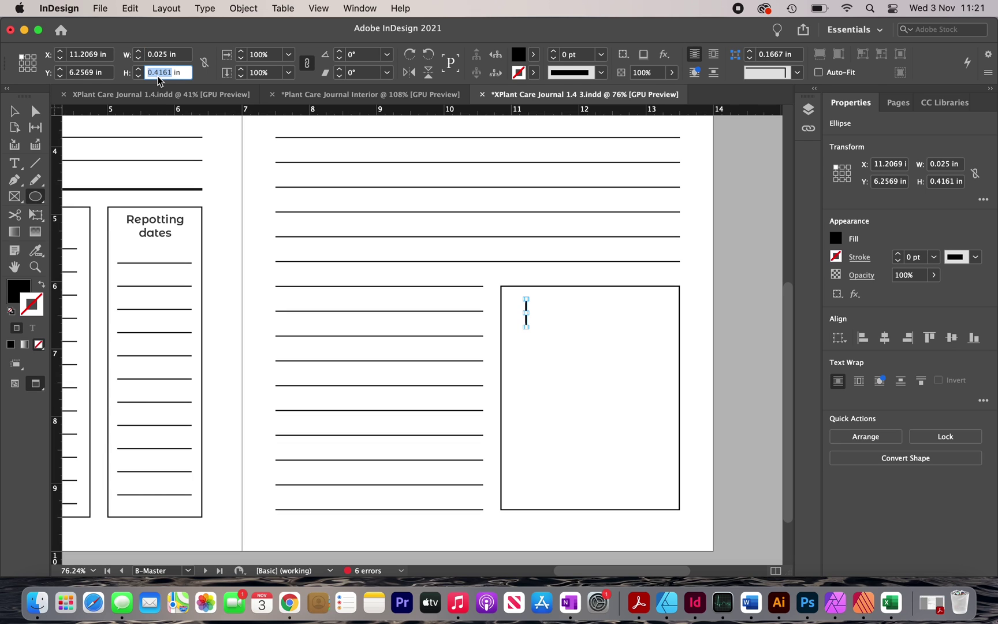
key(Return)
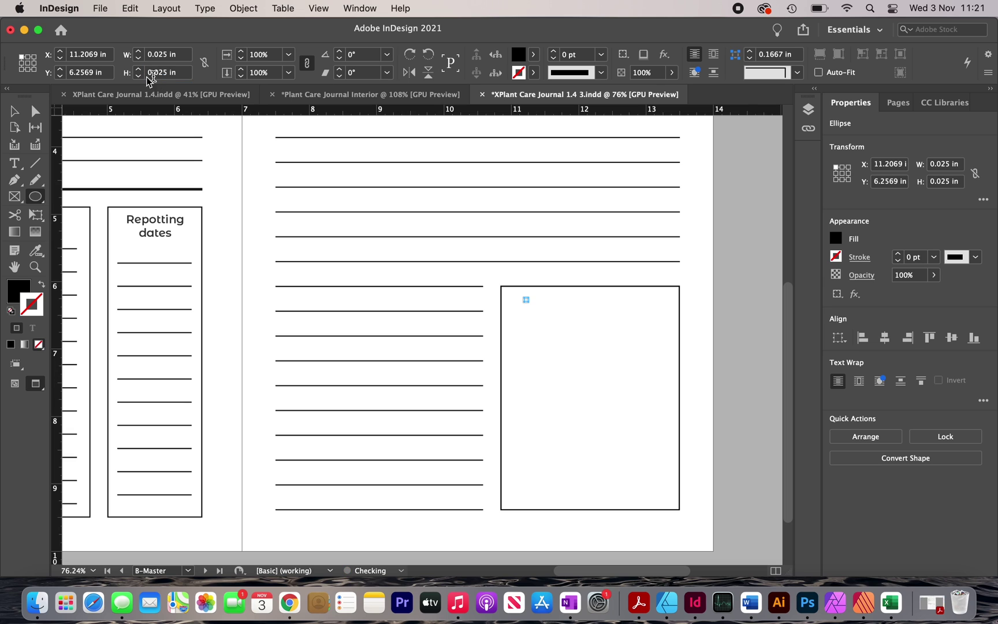
Alt-drag a copy of the dot to its right.
click(15, 111)
click(556, 298)
scroll(556, 297, up, 5)
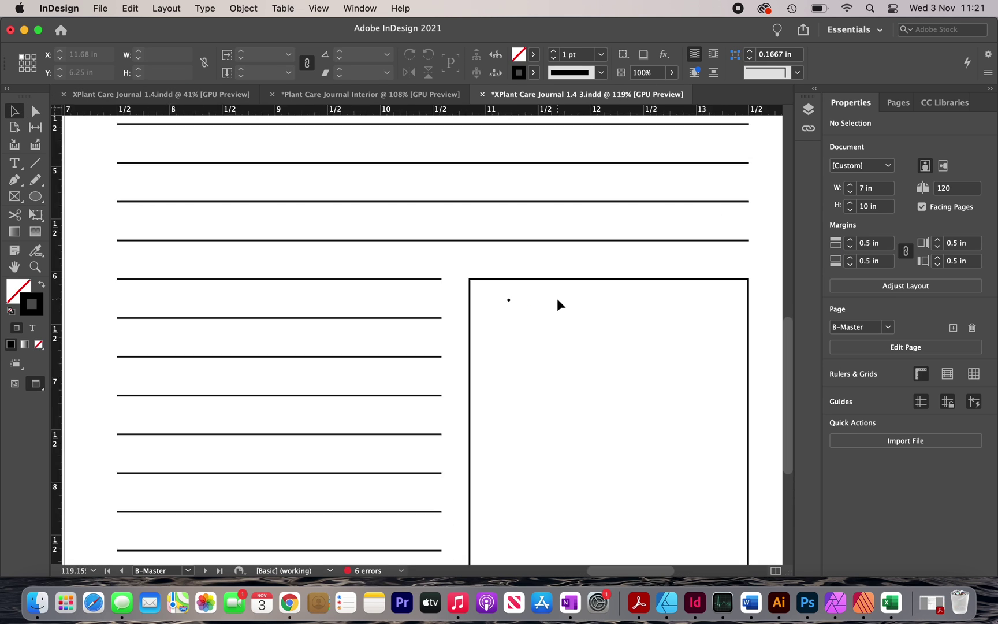
scroll(500, 306, down, 5)
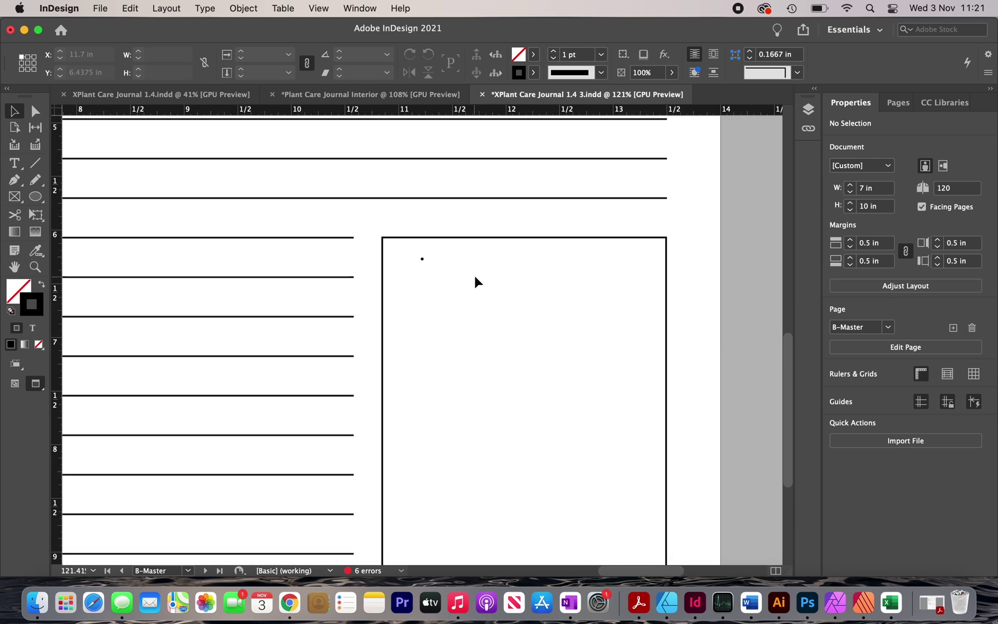
mouse_move(424, 263)
mouse_down()
mouse_move(448, 264)
mouse_move(412, 280)
mouse_up()
Repeat the dot copy into an evenly spaced grid and select all the dots.
key(super+alt+3)
key(super+alt+3)
key(super+alt+3)
key(super+alt+3)
key(super+alt+3)
key(super+alt+3)
scroll(412, 254, up, 2)
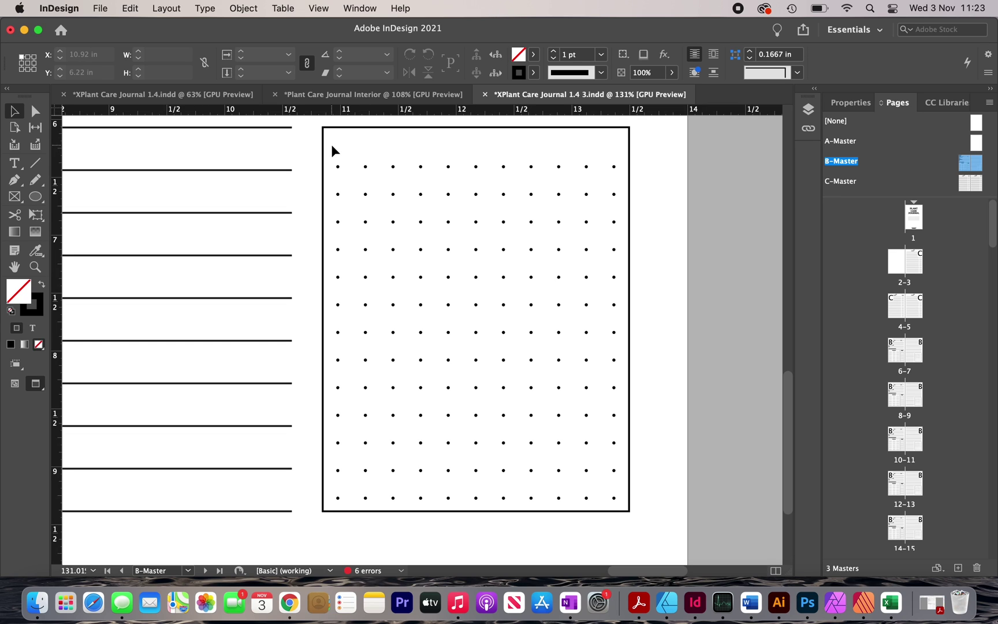
drag(330, 144, 622, 506)
Give the dot grid a 50% tint of black fill, then deselect it.
key(shift+x)
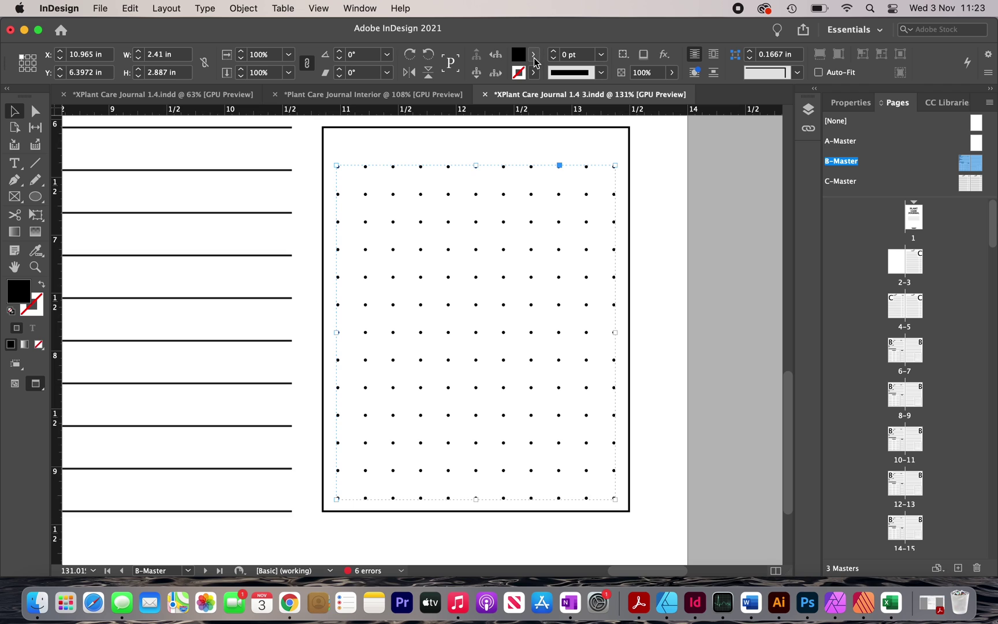
click(533, 58)
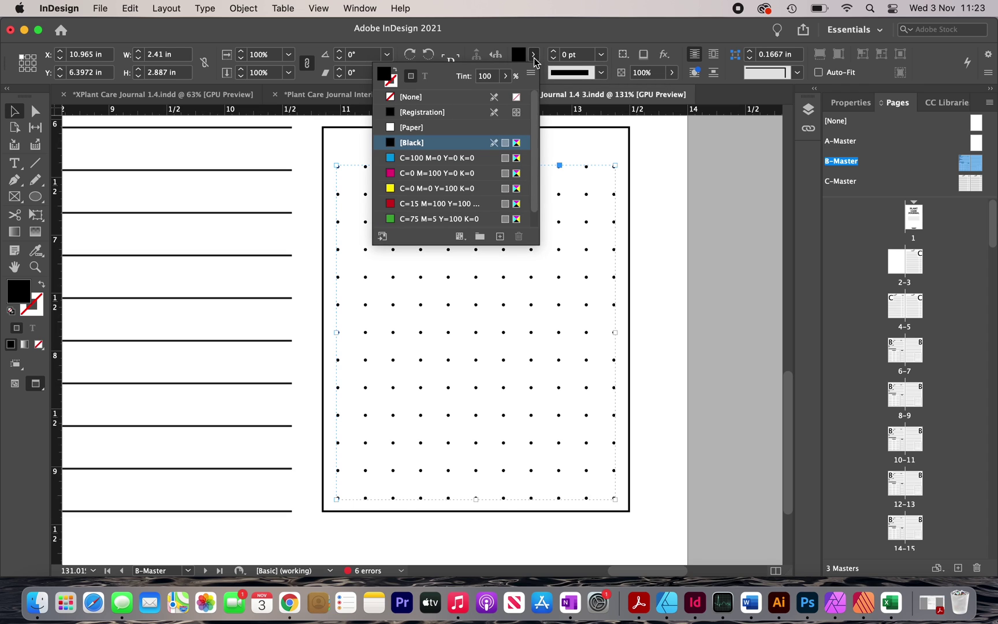
click(488, 80)
double_click(488, 79)
text(50)
key(Return)
key(super+shift+a)
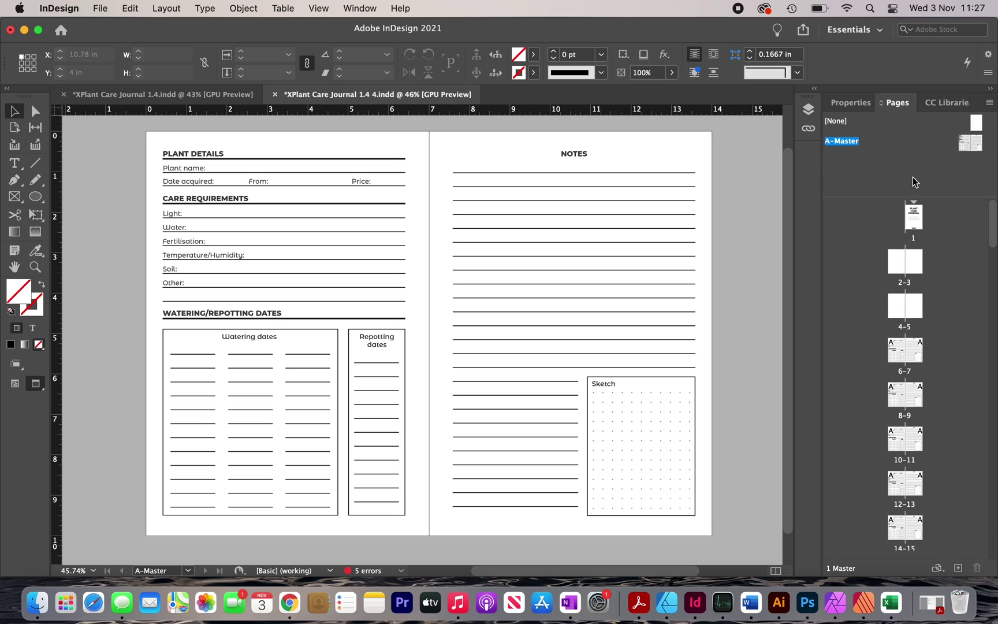
Create a new master spread with prefix B and 2 pages via New Master.
click(991, 103)
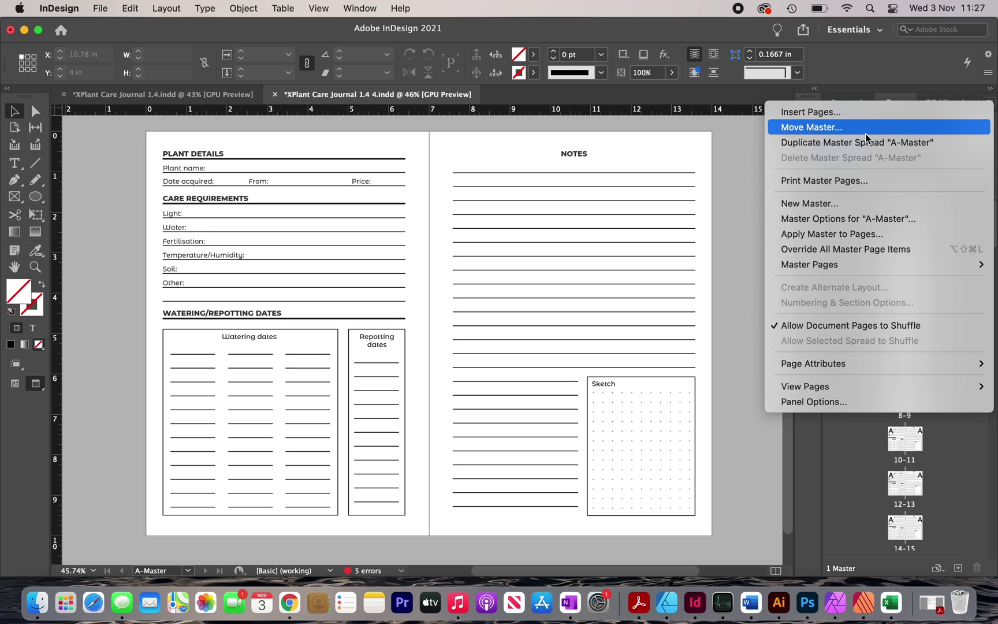
click(830, 202)
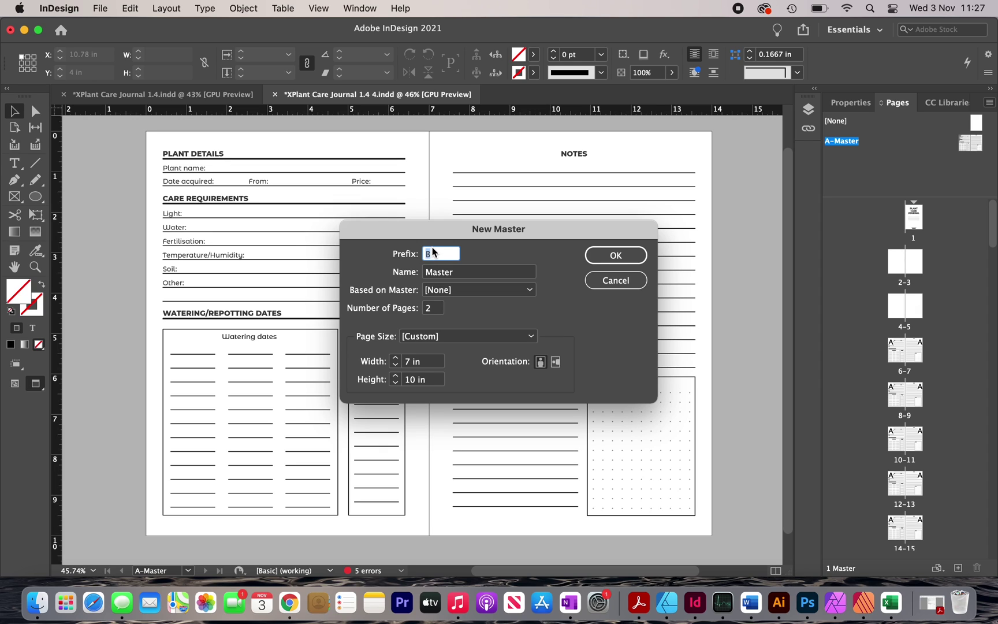
click(633, 257)
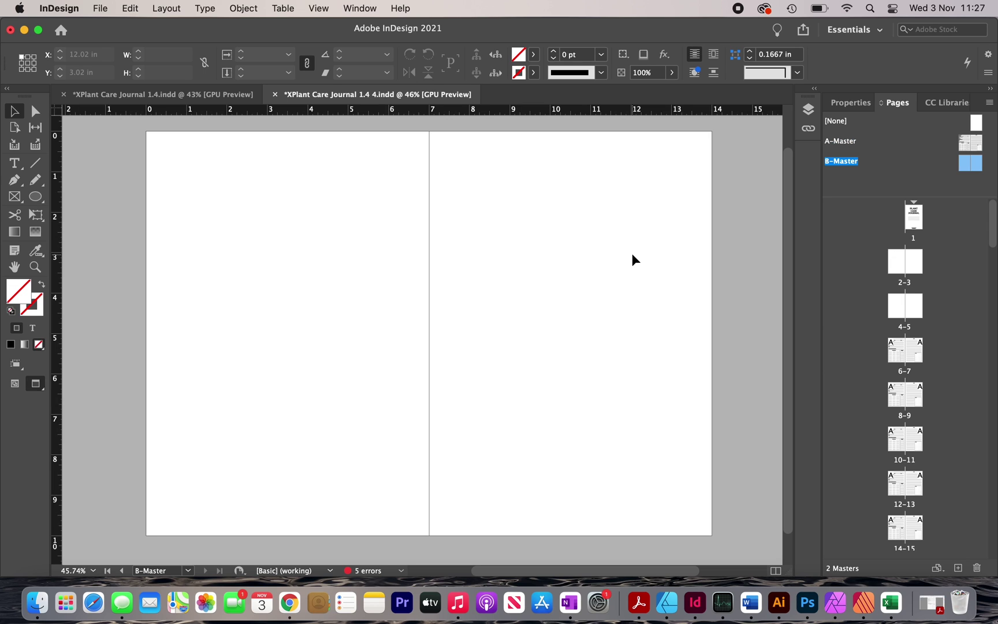
scroll(632, 260, up, 3)
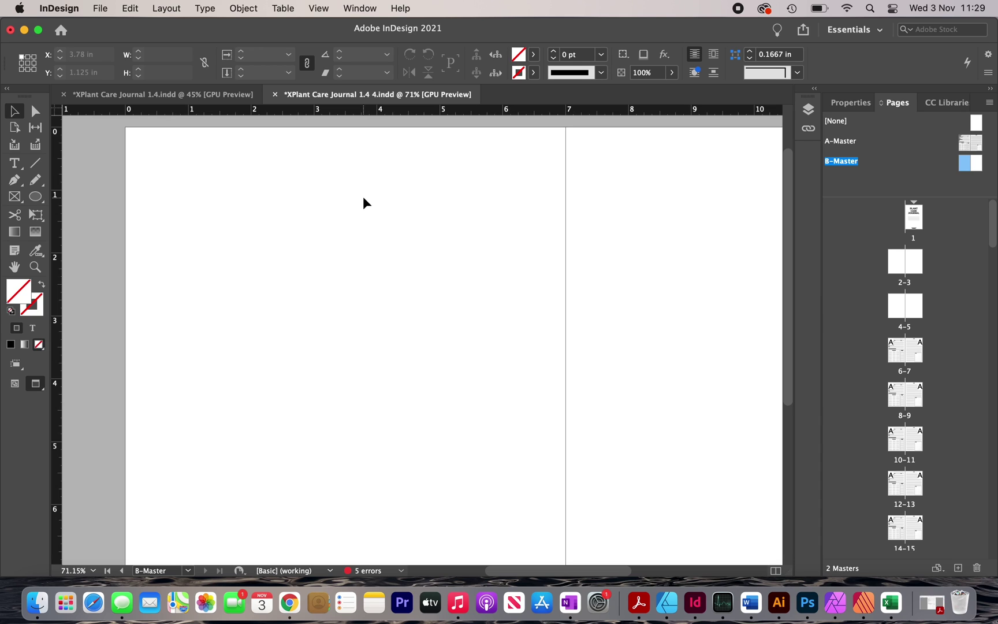
Copy A-Master's CARE REQUIREMENTS heading frame and paste it near the top of B-Master.
double_click(966, 147)
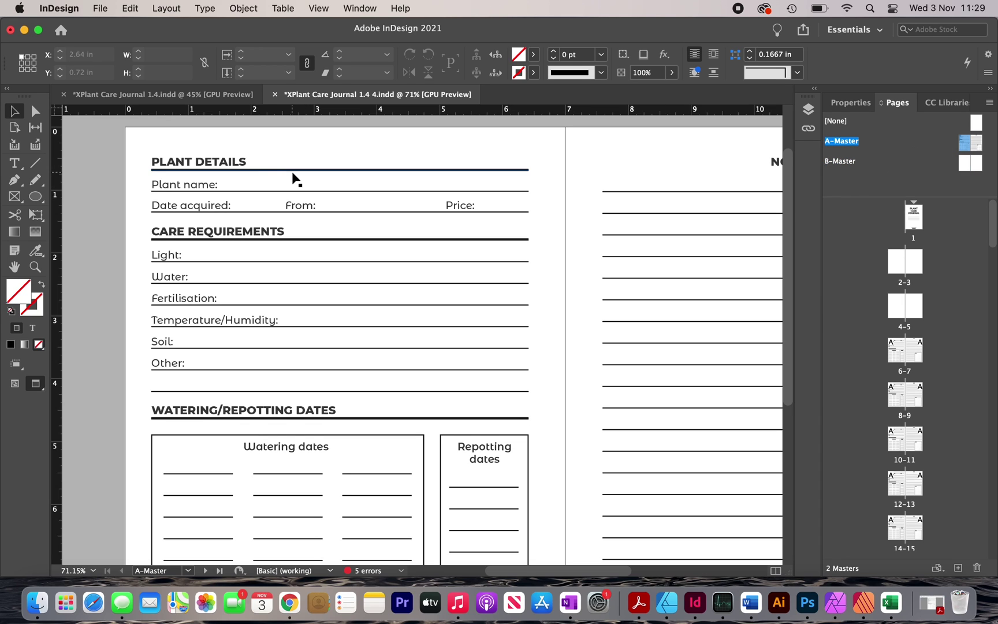
click(237, 162)
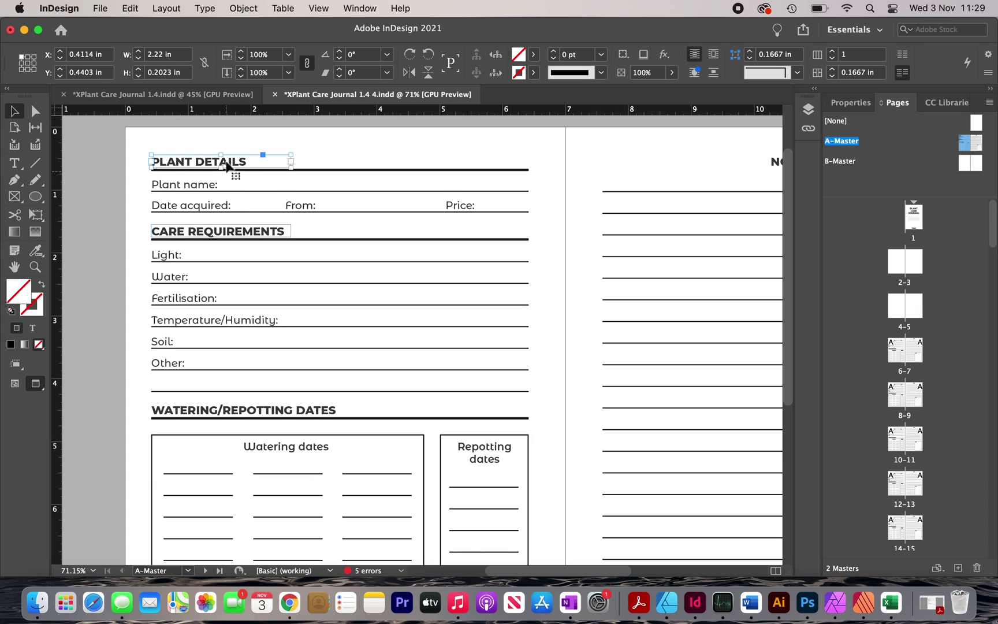
click(218, 232)
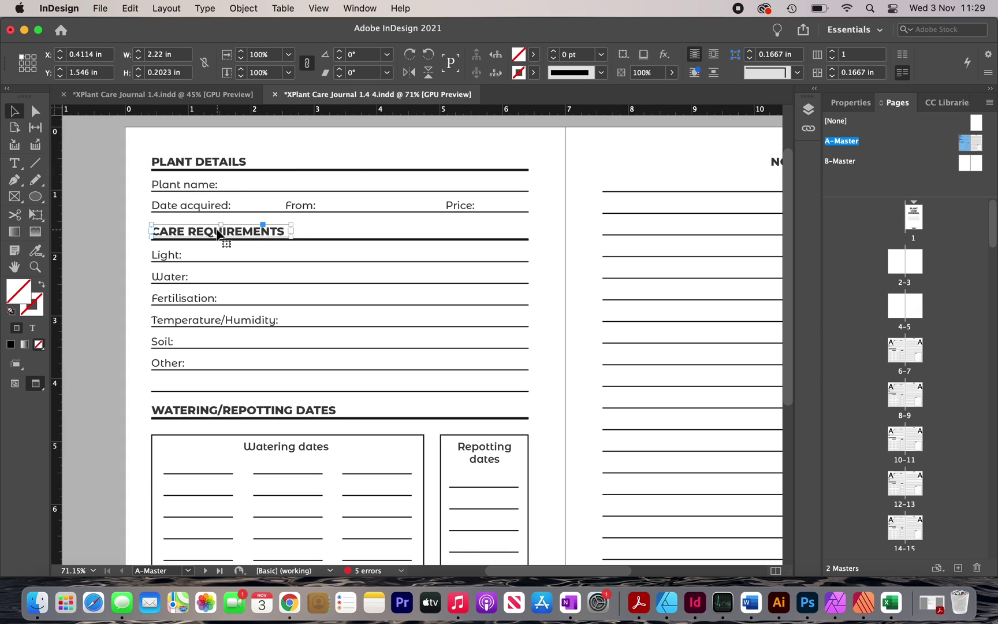
key(super+c)
key(shift+Page_Down)
key(super+v)
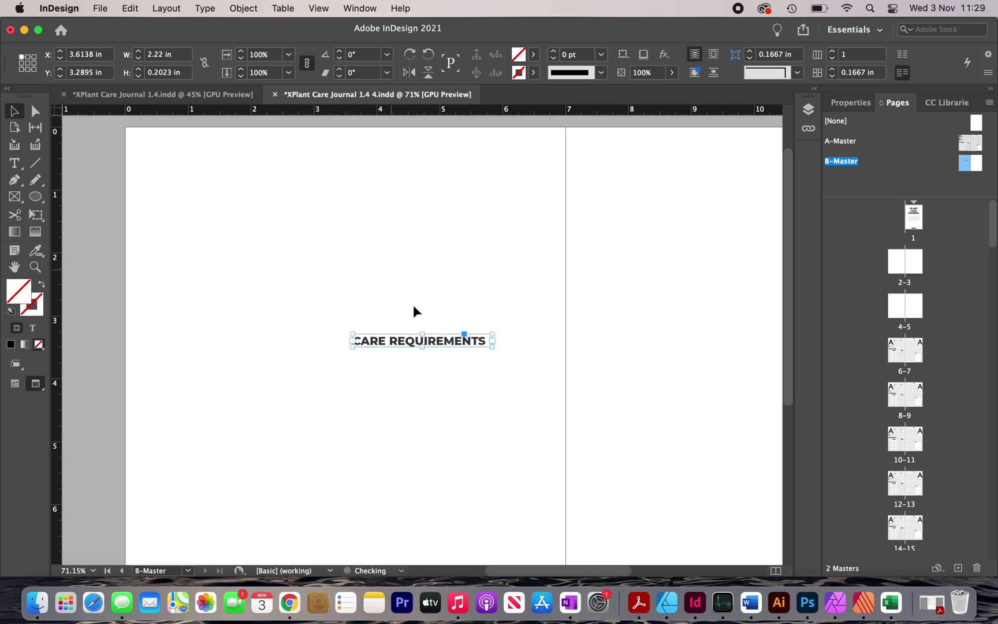
drag(425, 338, 345, 160)
Retype the pasted heading as INDEX, centre it, and place it at the page top.
double_click(344, 157)
key(super+a)
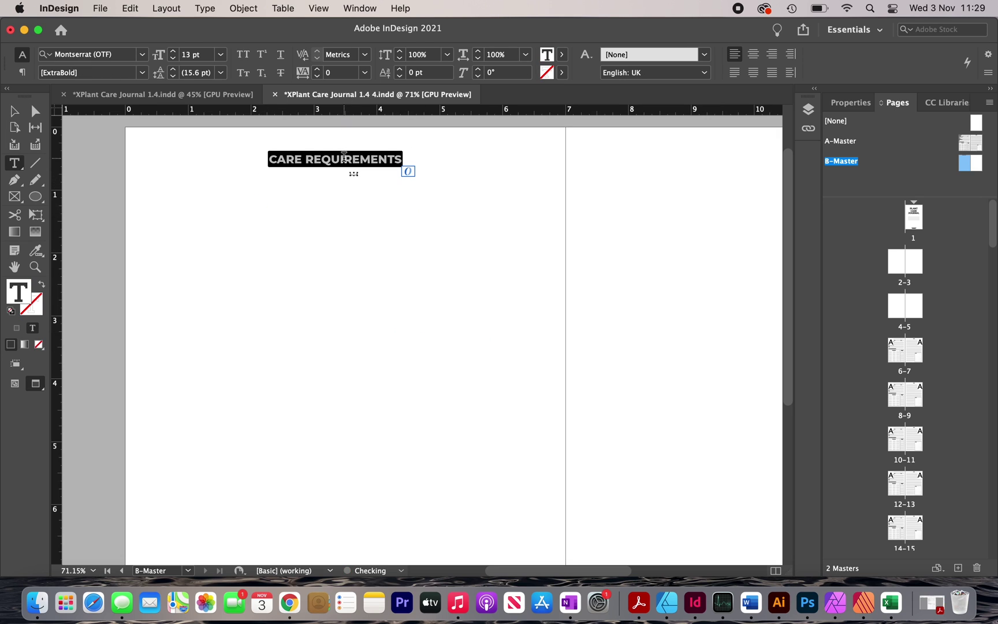
text(INDE)
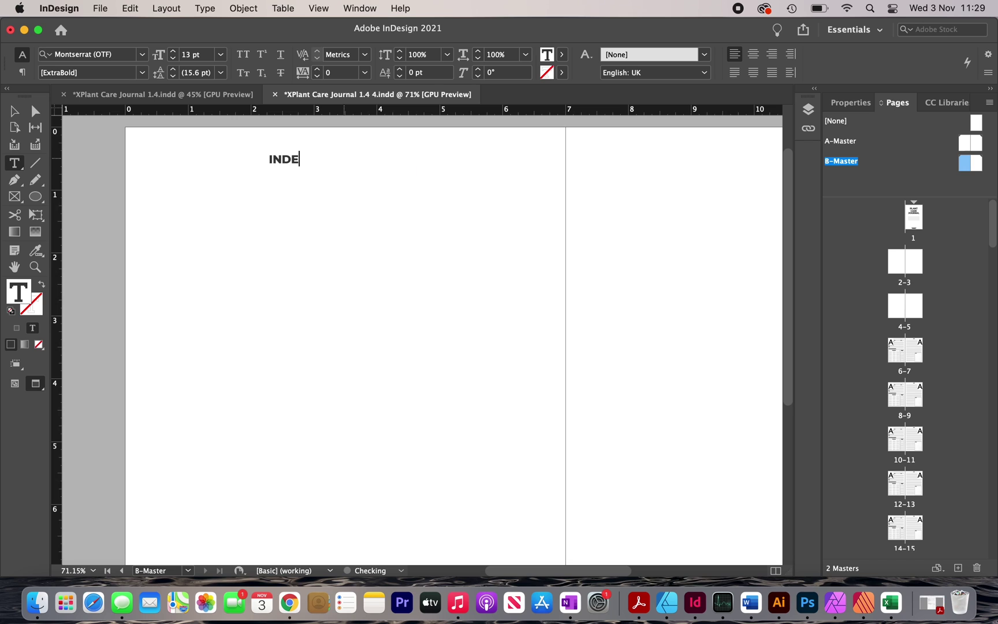
text(X)
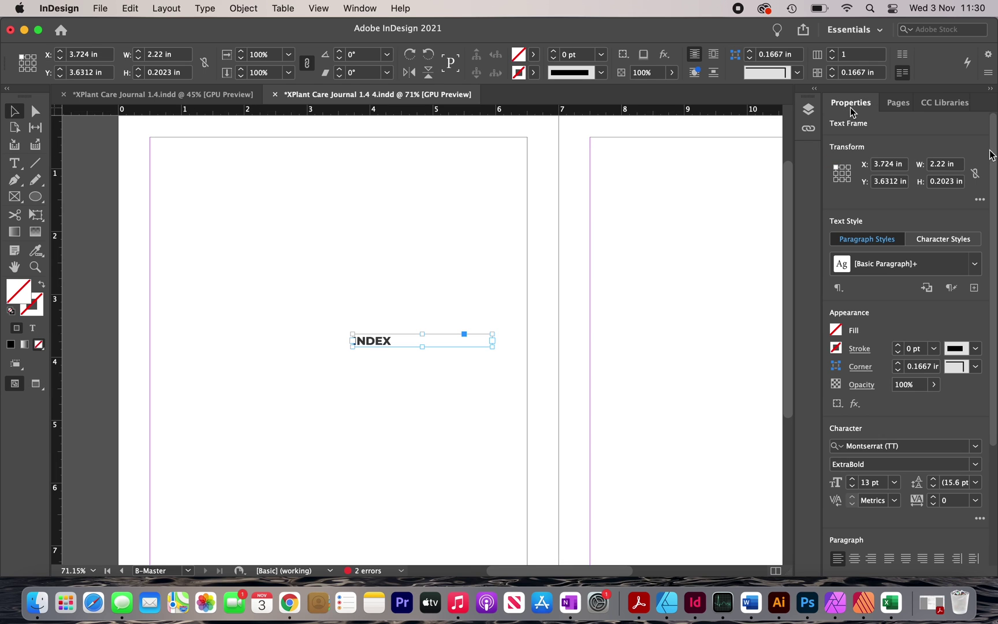
scroll(853, 346, down, 5)
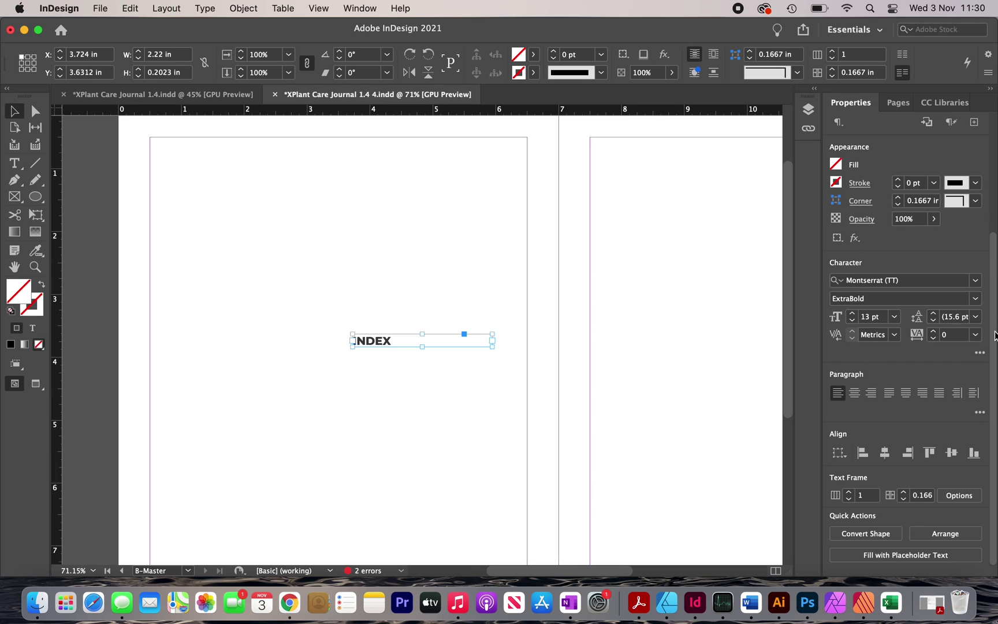
click(854, 392)
click(427, 296)
key(Escape)
drag(423, 340, 334, 150)
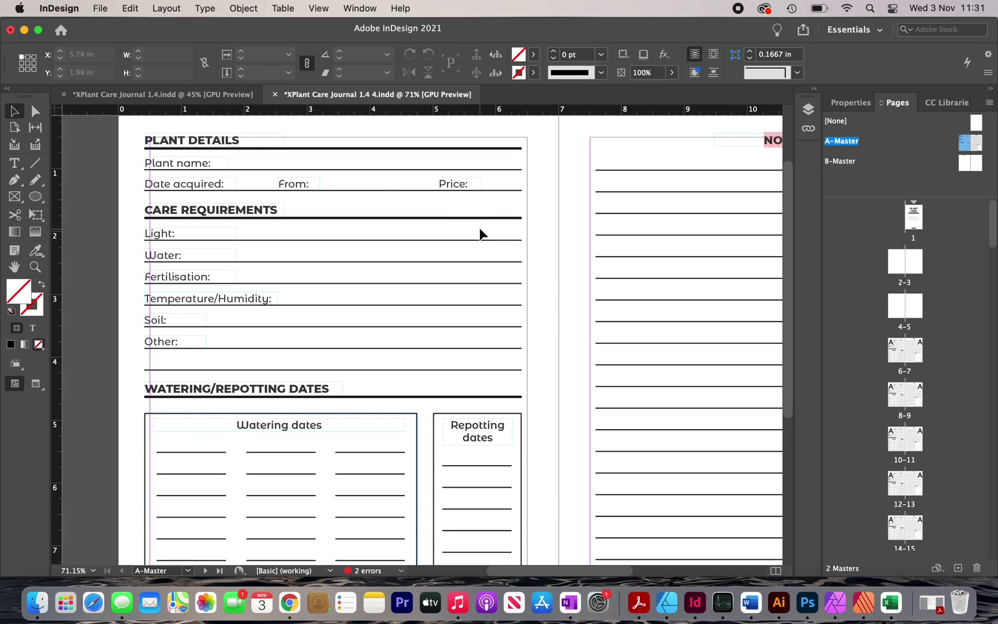
Paste A-Master's six ruled lines onto B-Master beneath the INDEX heading.
drag(480, 228, 523, 356)
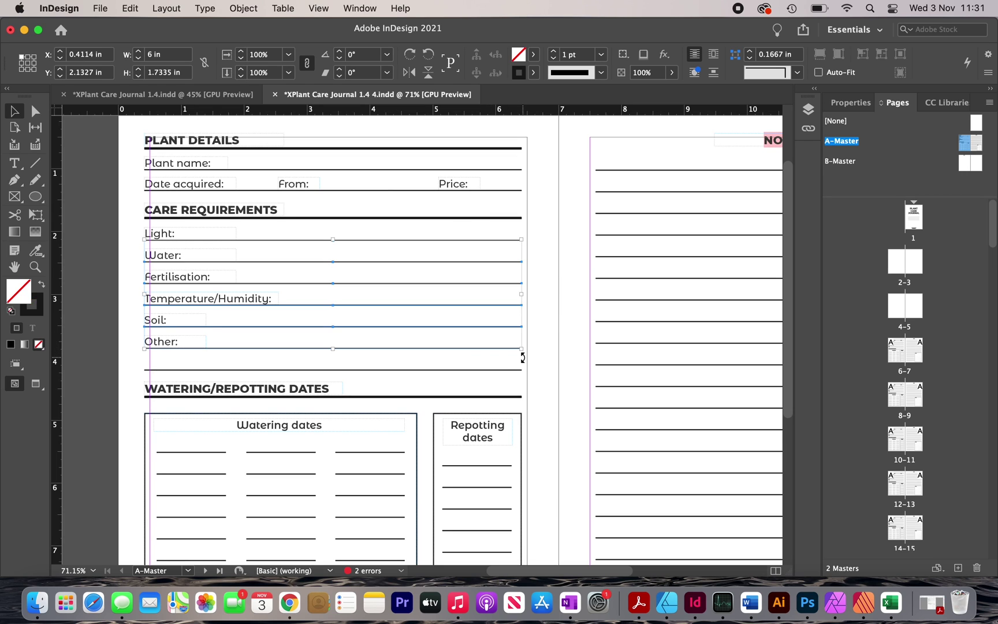
double_click(970, 163)
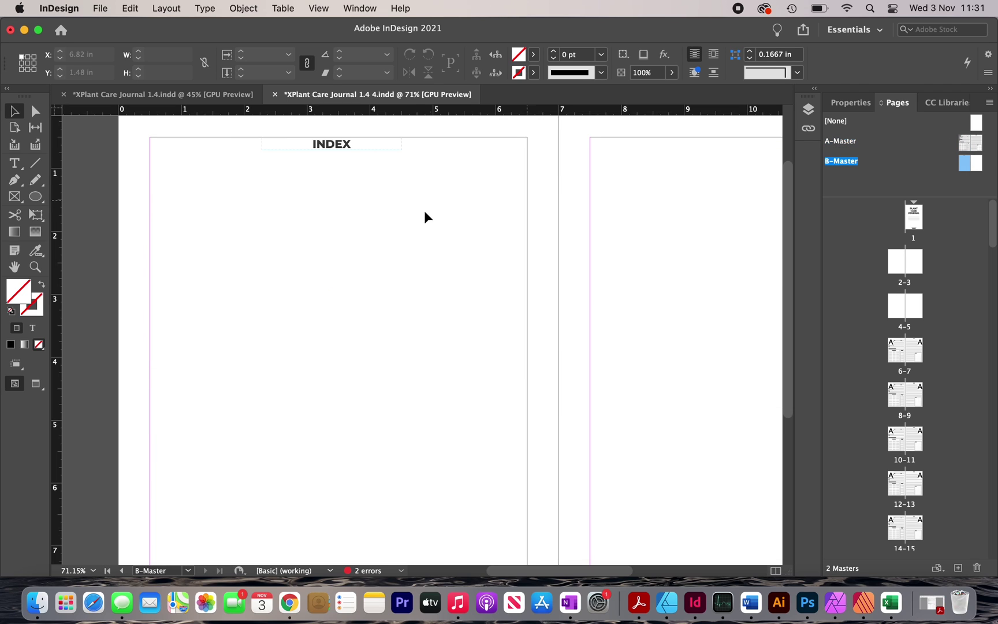
key(super+v)
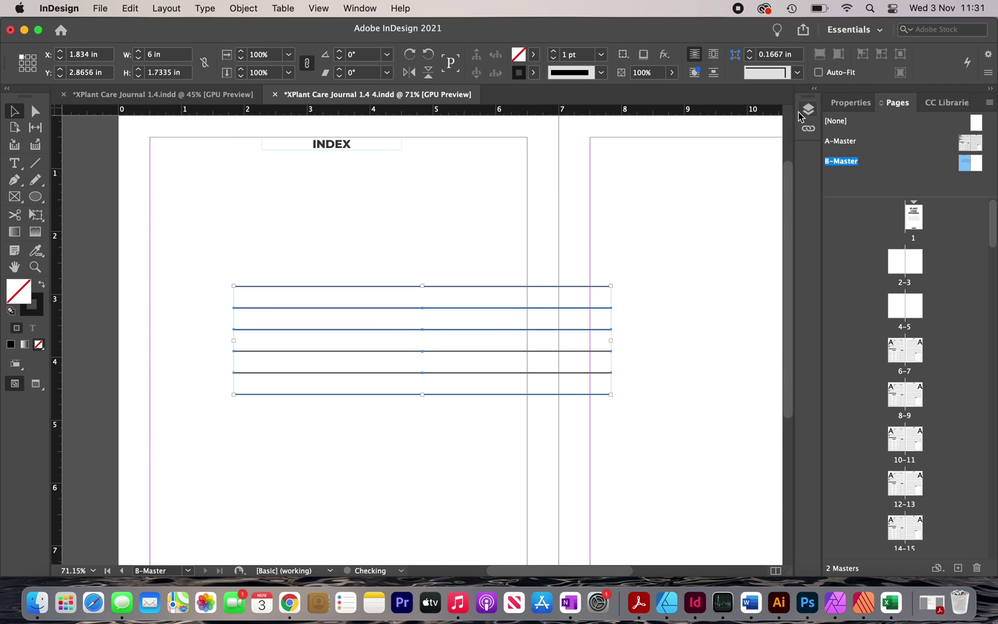
drag(450, 289, 393, 306)
scroll(393, 306, down, 3)
scroll(392, 305, up, 2)
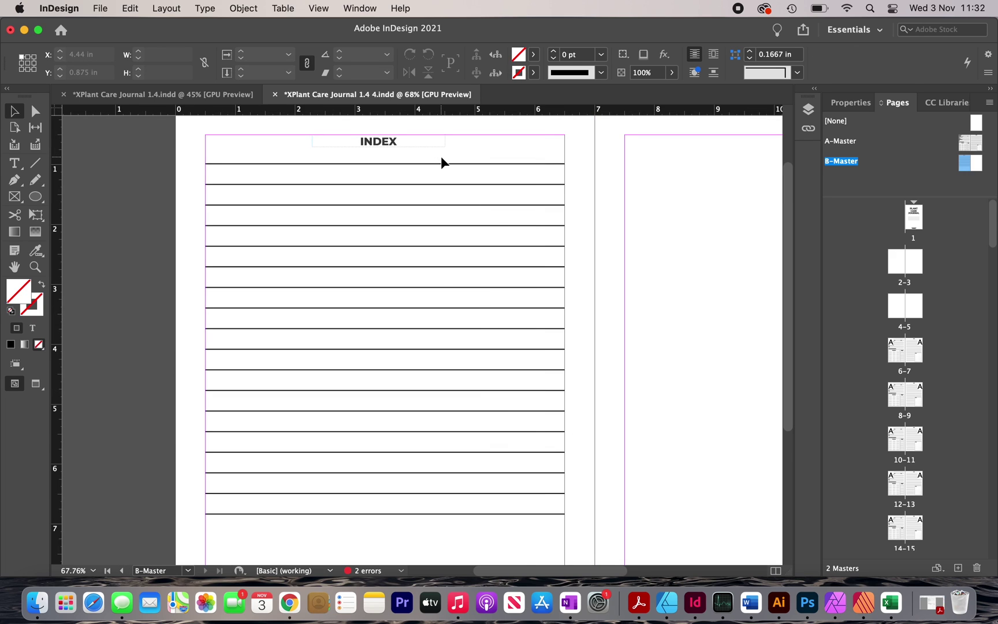
drag(441, 156, 543, 526)
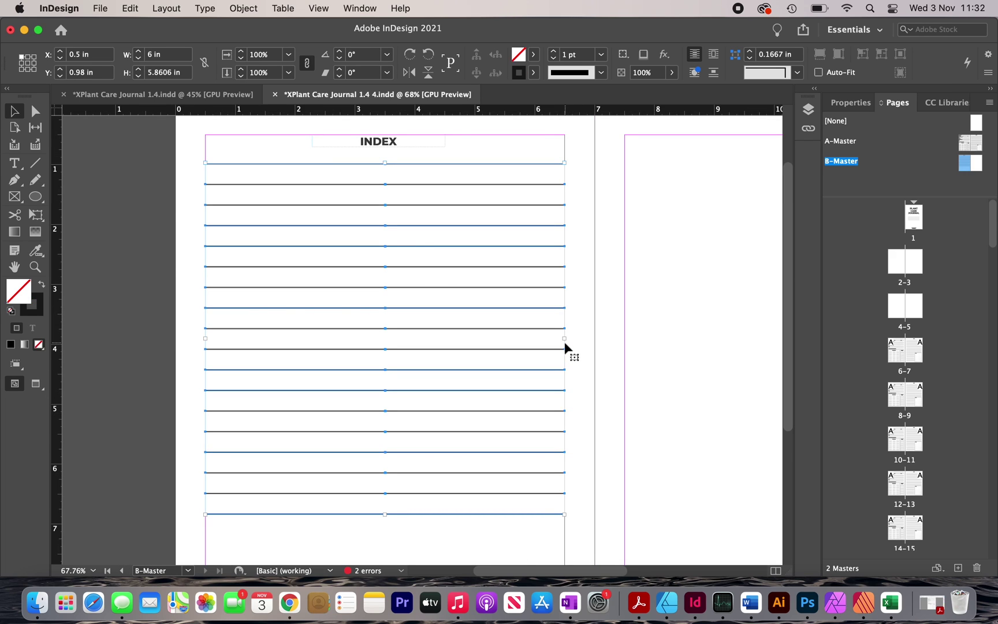
Narrow the ruled lines to 4.34 in, nudge them down, and paste the From: label.
drag(564, 342, 465, 343)
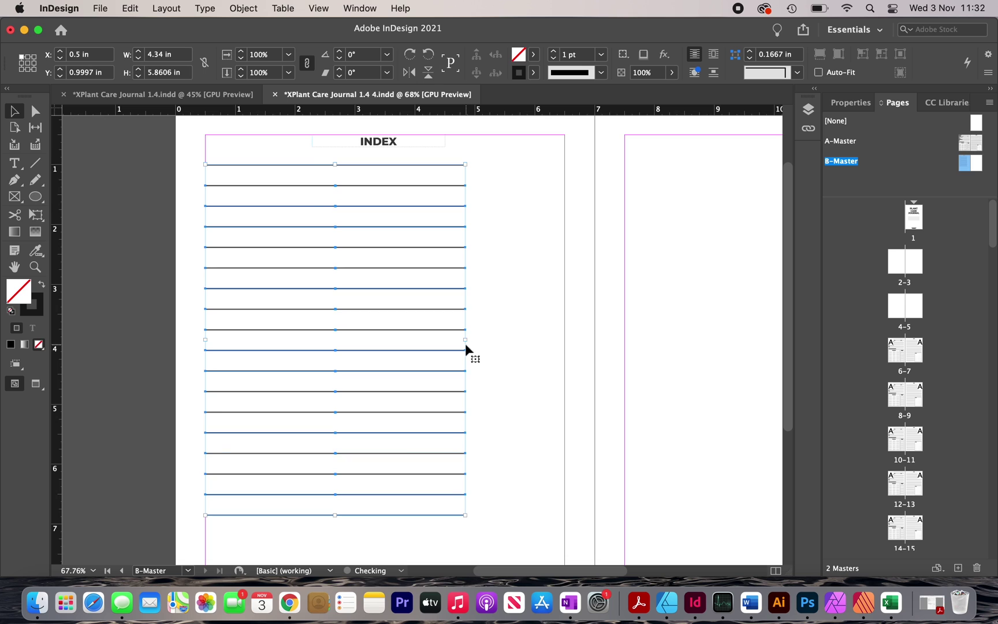
key(Down)
key(Down)
key(Down)
key(Down)
key(Down)
key(Down)
key(Down)
key(Down)
key(Down)
key(Down)
key(Down)
key(Down)
key(Down)
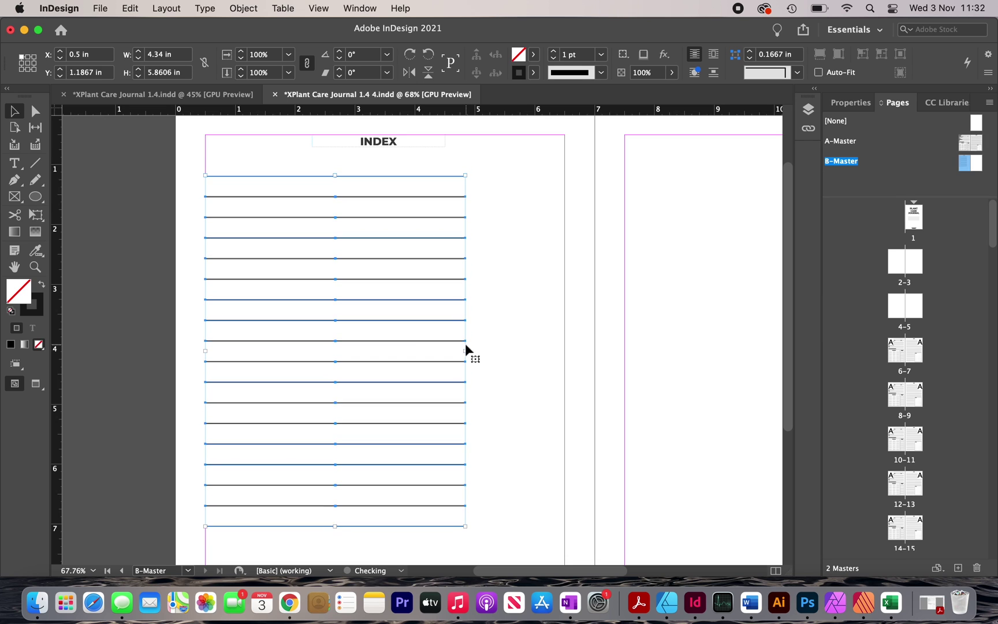
key(Down)
key(Down)
key(Down)
key(Down)
key(Down)
key(Down)
key(Down)
click(553, 316)
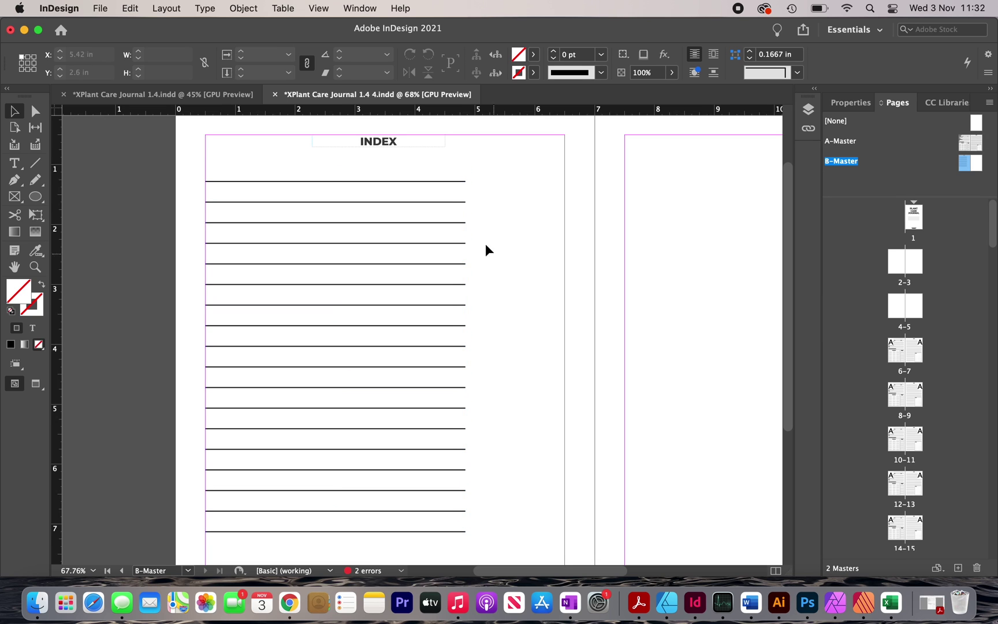
key(cmd+v)
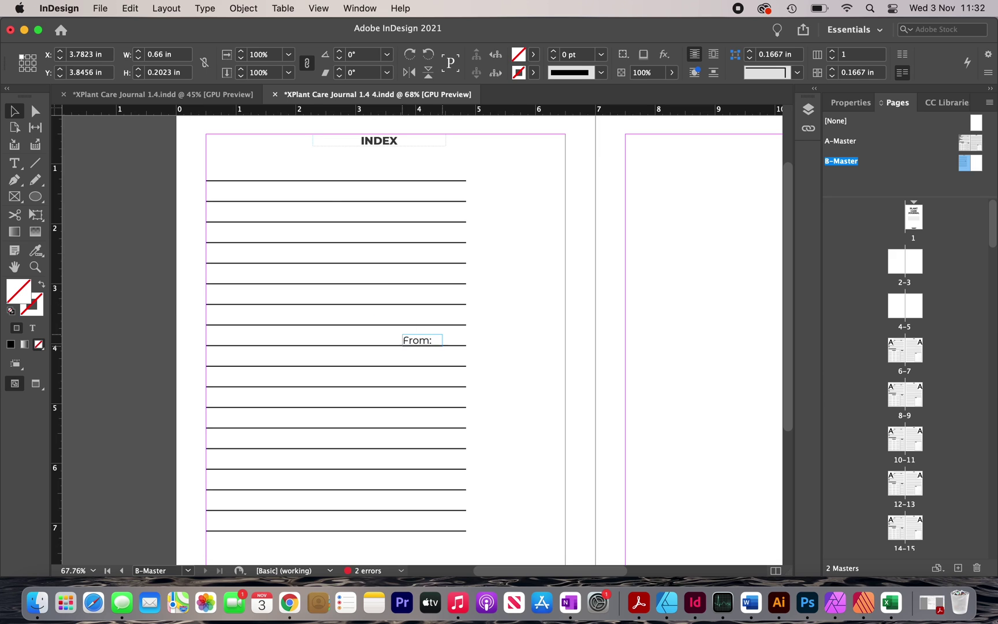
Move the label above the first ruled line and retype it as 'Plant name'.
drag(424, 342, 425, 162)
triple_click(340, 163)
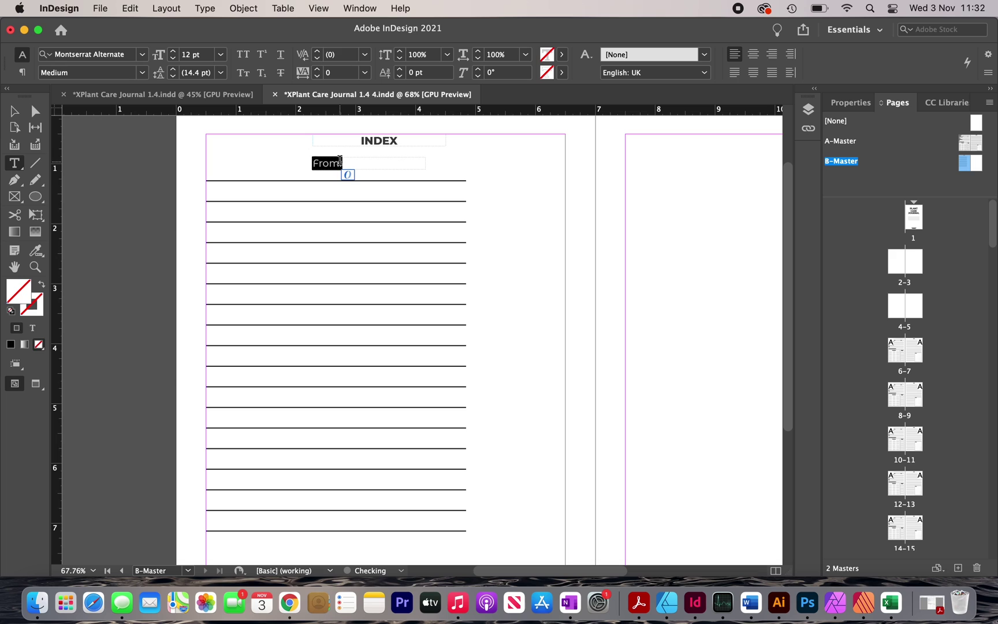
text(Plant name)
key(Escape)
Copy the 18 ruled lines into a right-hand column narrowed to 1.38 in.
scroll(462, 179, down, 2)
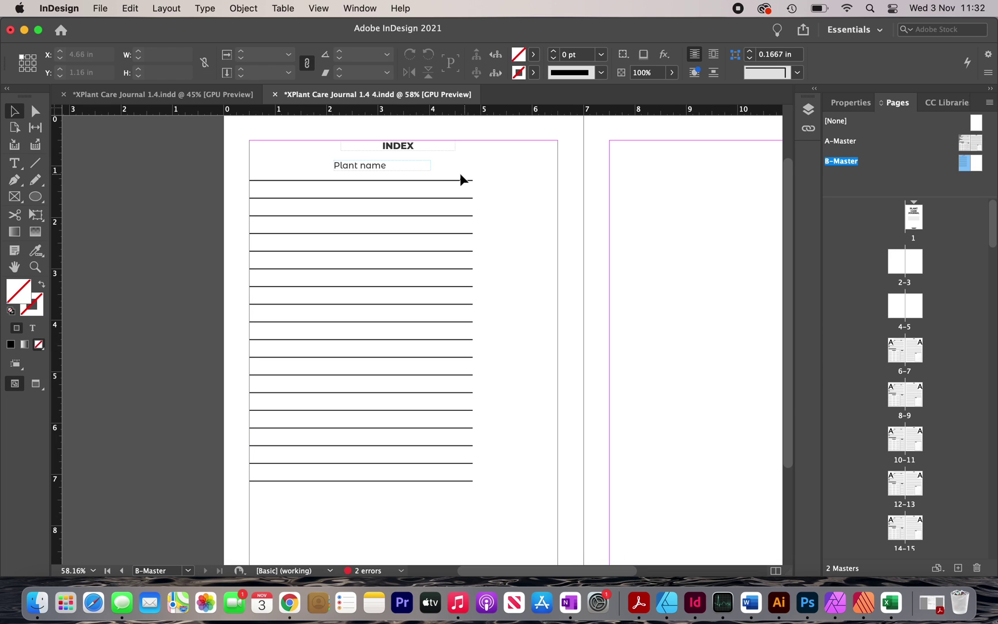
drag(447, 173, 488, 488)
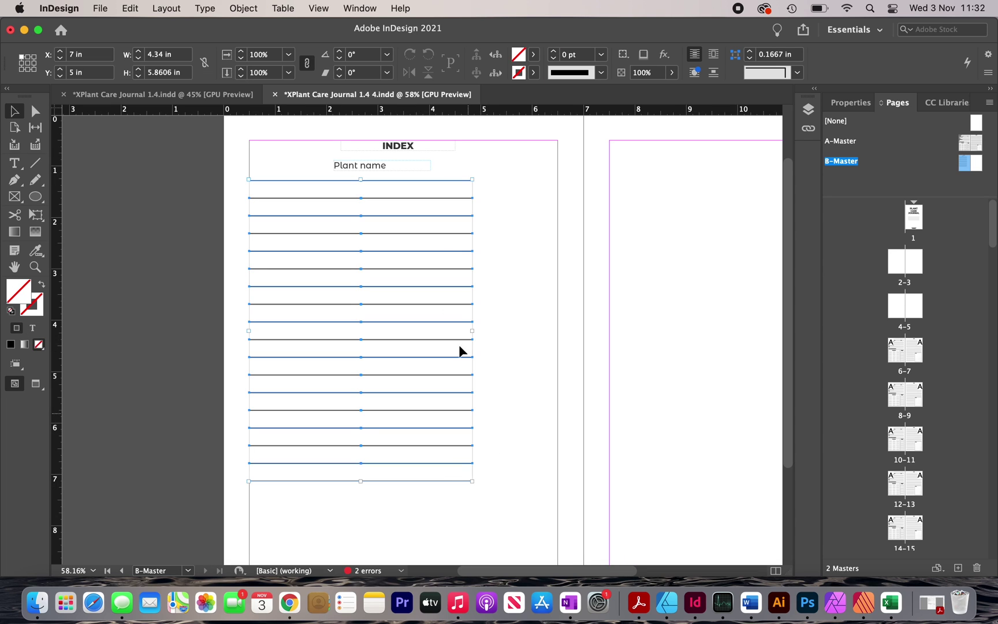
drag(452, 187, 693, 188)
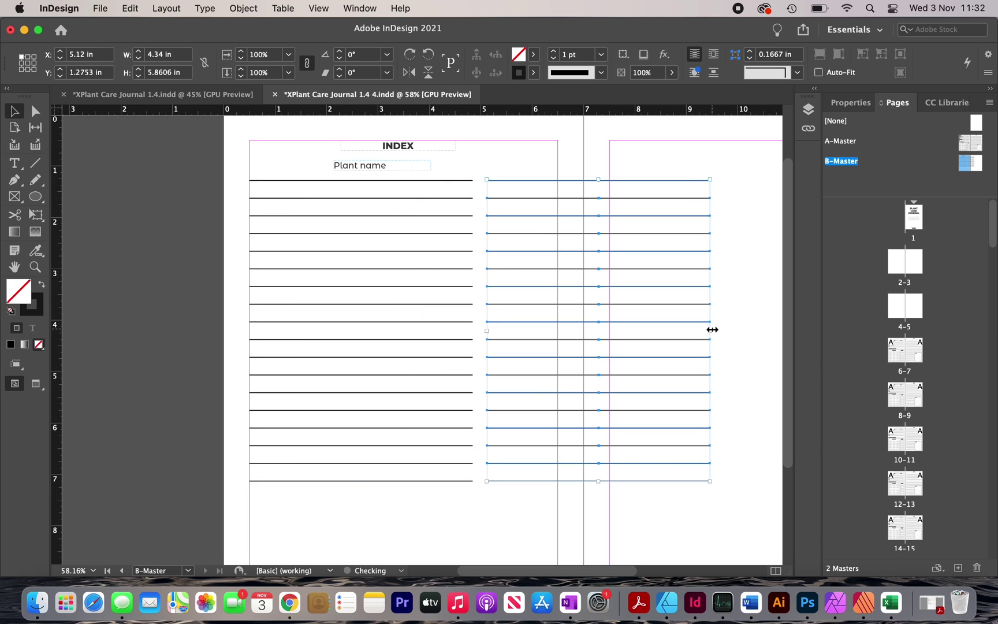
drag(712, 329, 558, 329)
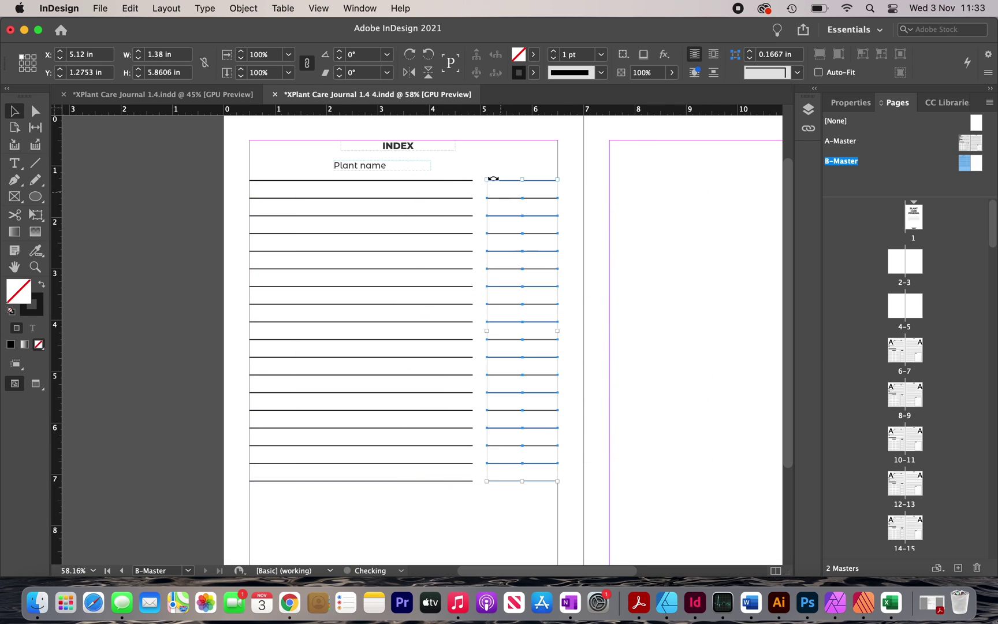
click(490, 162)
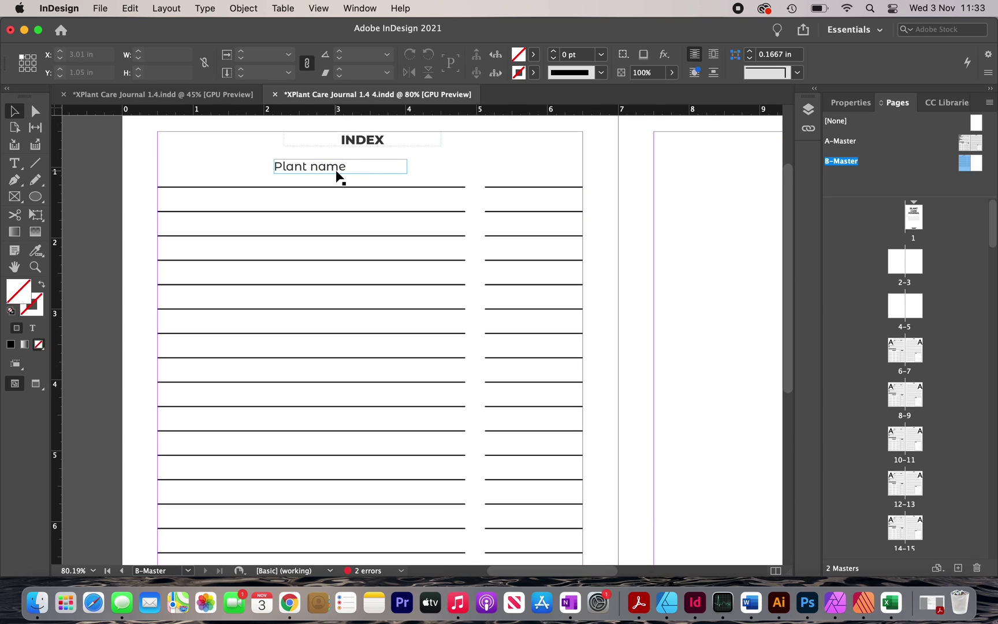
Duplicate the label over the right column as 'Page no.' and nudge it into place.
drag(337, 174, 549, 171)
triple_click(526, 165)
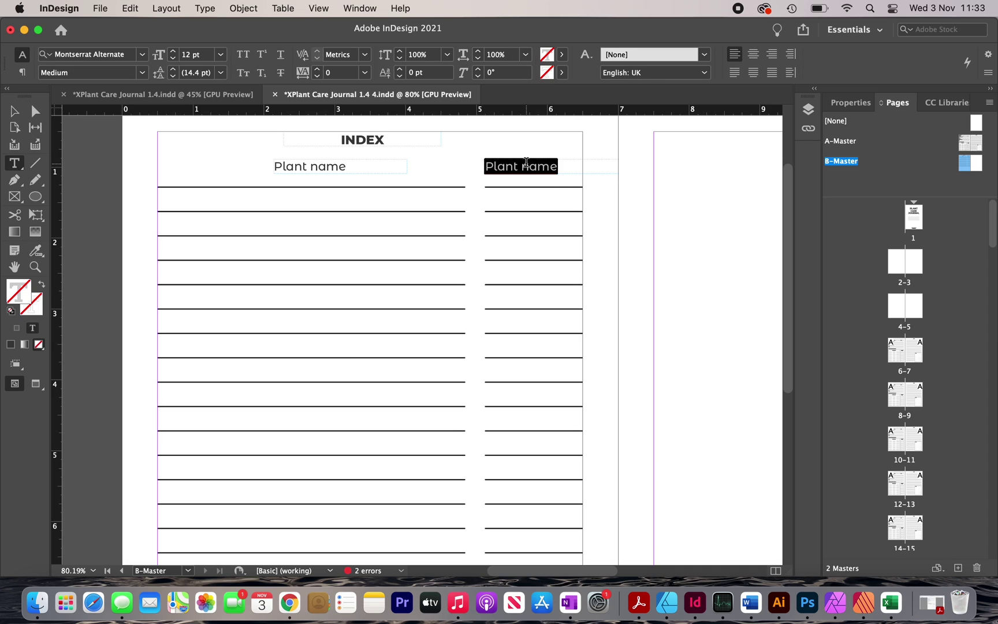
text(Page )
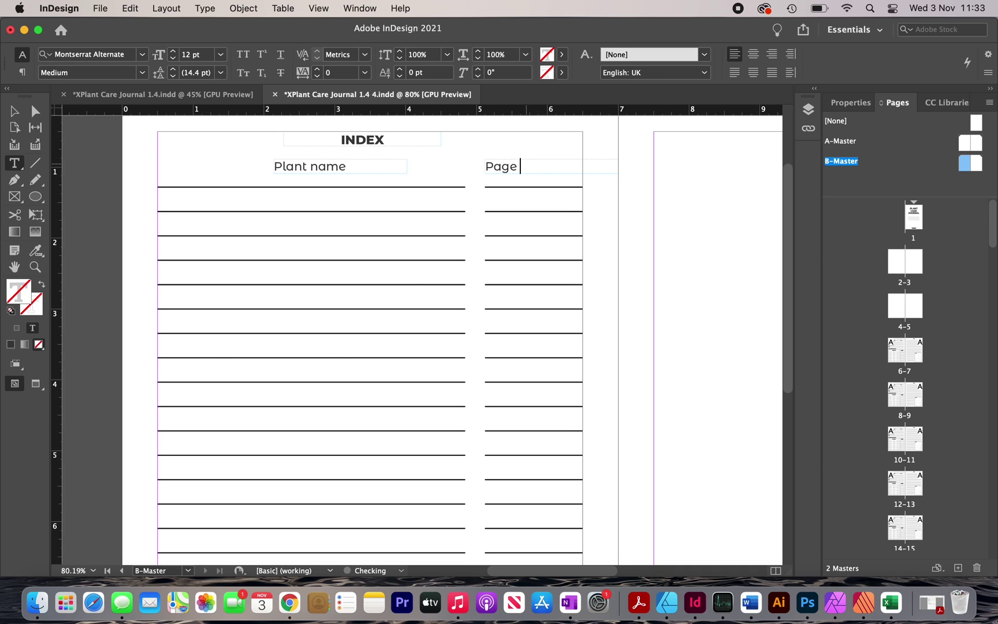
text(no.)
key(Escape)
drag(487, 169, 496, 167)
key(Right)
key(Right)
key(Right)
key(Right)
key(Right)
key(Right)
key(Right)
key(Right)
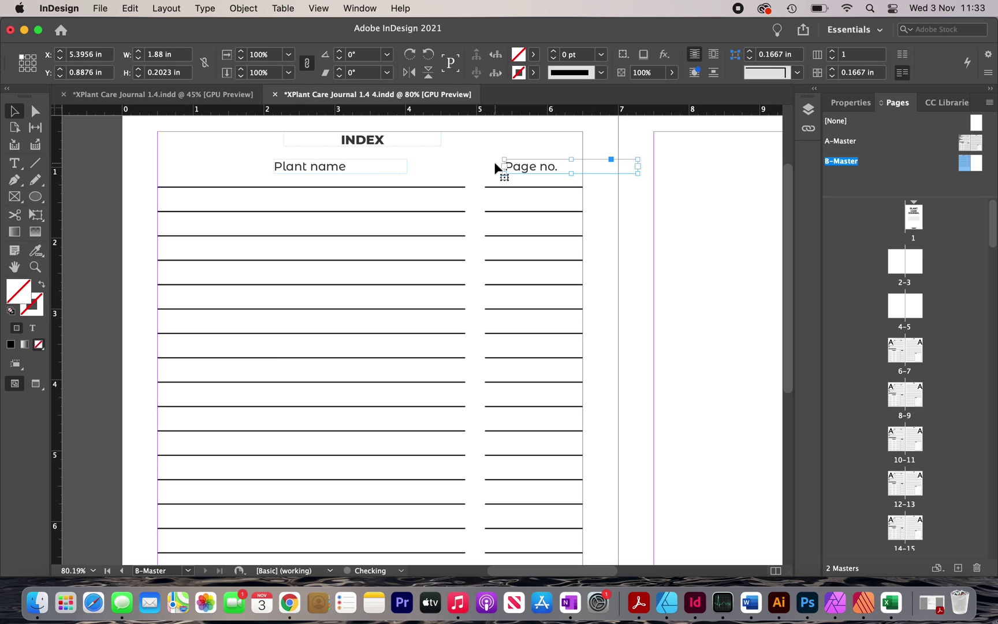
scroll(437, 172, down, 3)
drag(437, 174, 525, 531)
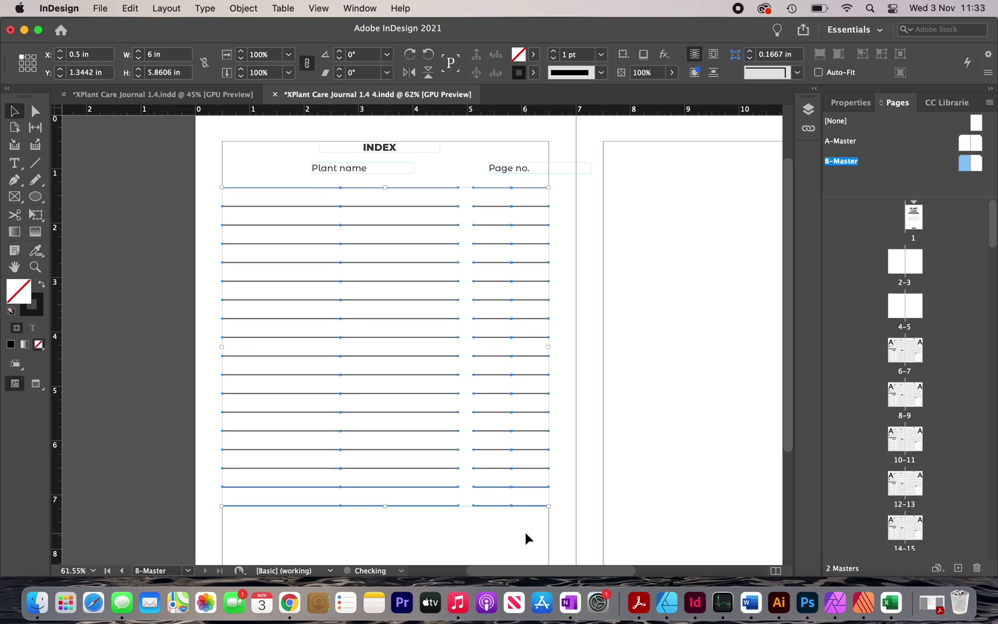
Nudge both line columns down, then group all index lines and text frames.
key(Down)
key(Down)
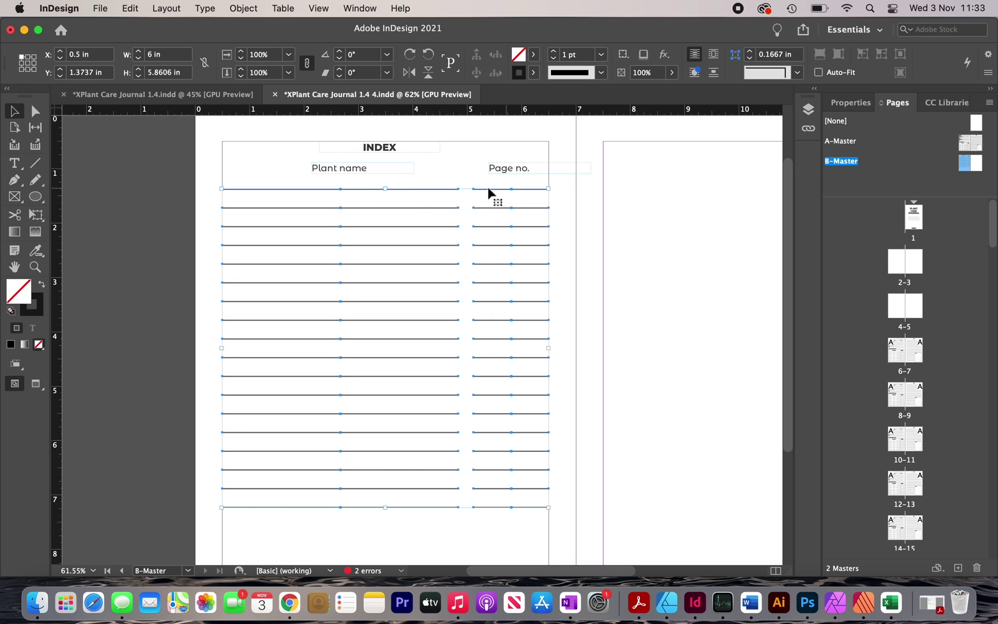
click(453, 178)
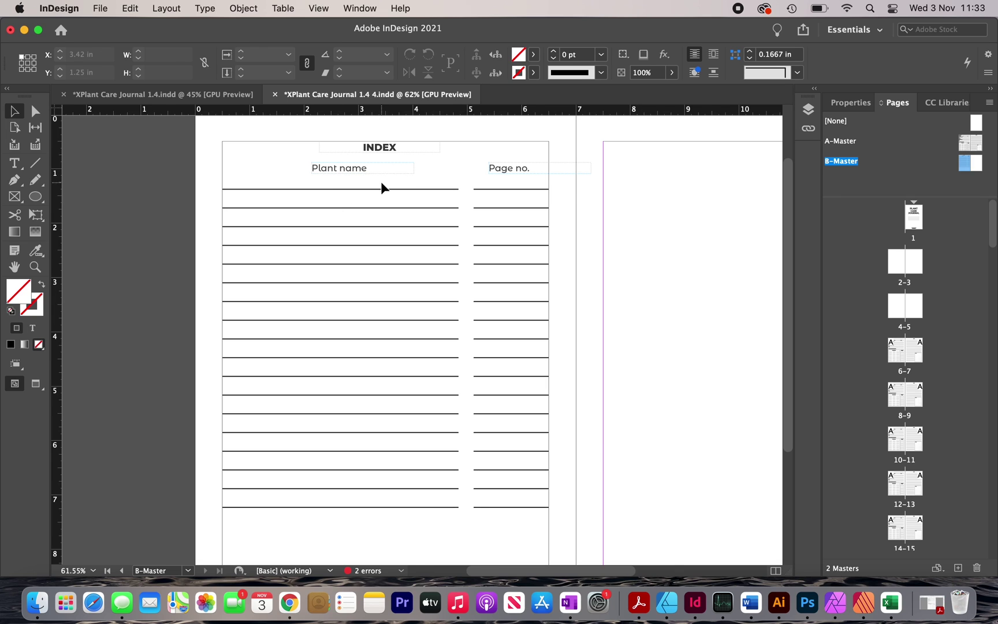
scroll(231, 138, down, 2)
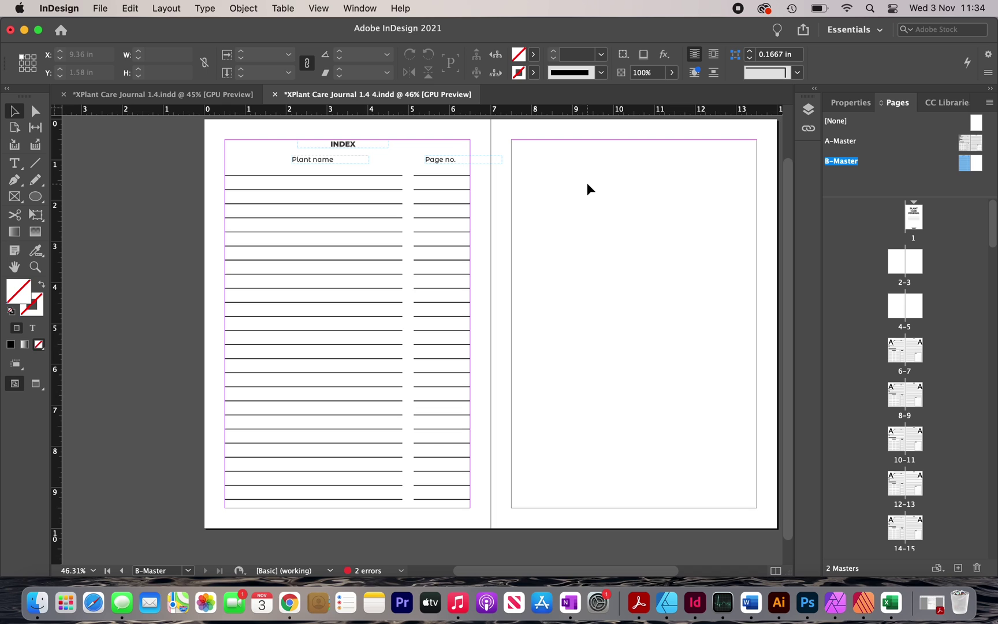
drag(203, 131, 503, 523)
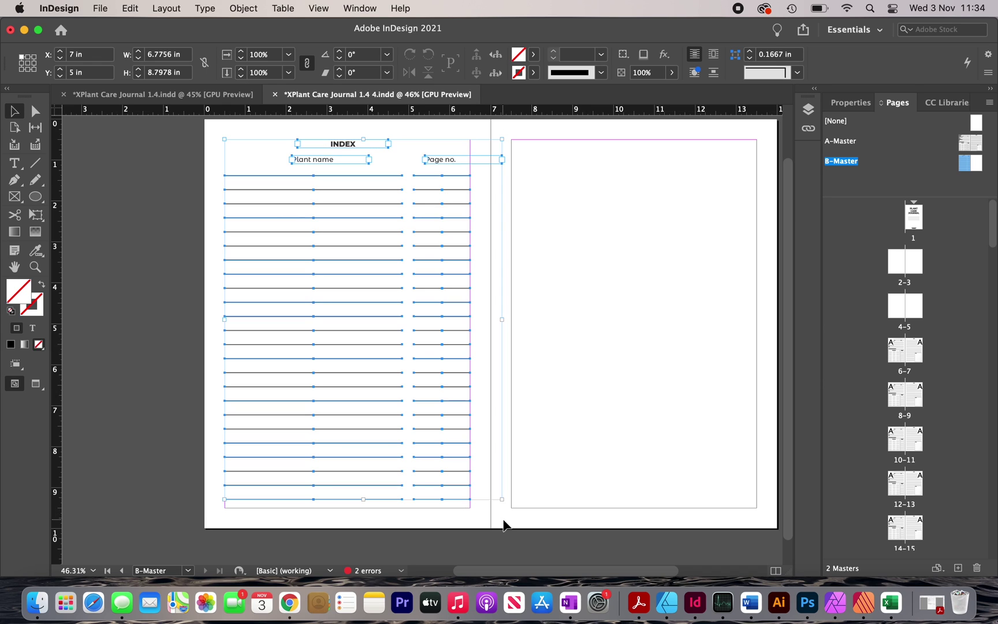
key(super+g)
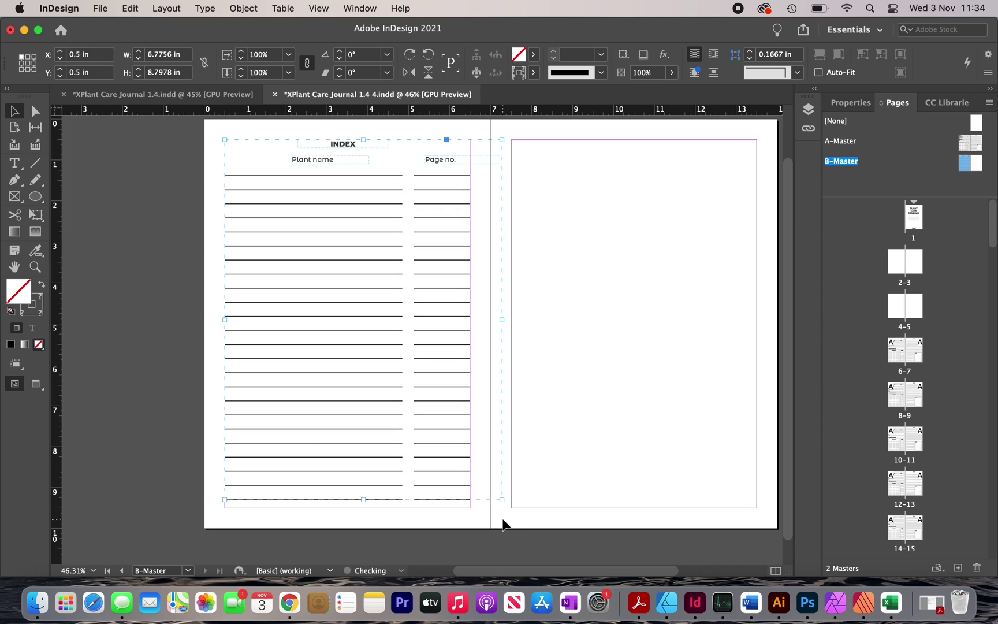
Copy the grouped index layout onto B-Master's right page.
scroll(382, 370, right, 3)
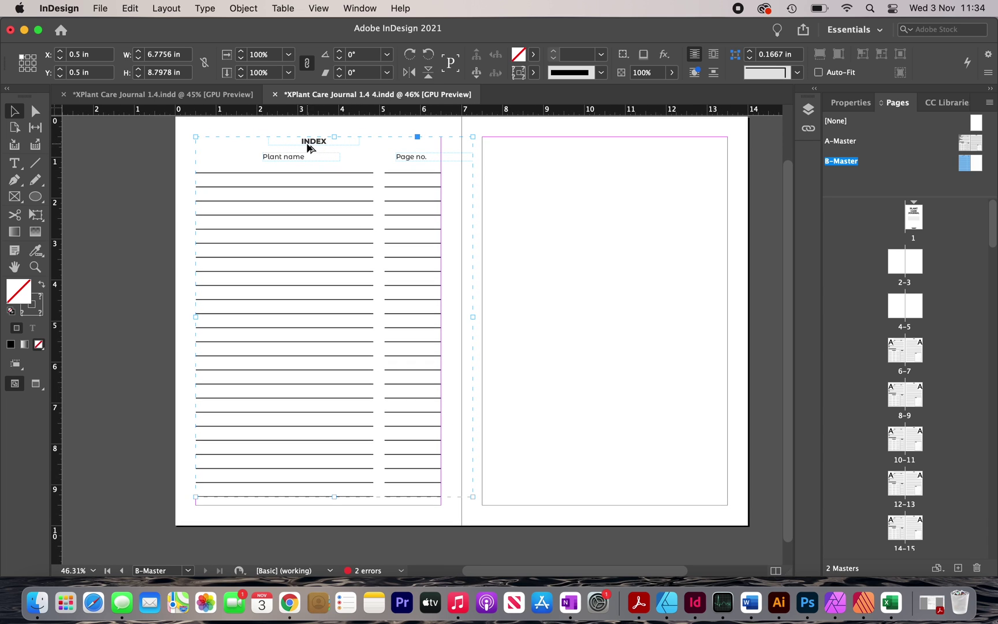
drag(322, 147, 606, 156)
click(775, 159)
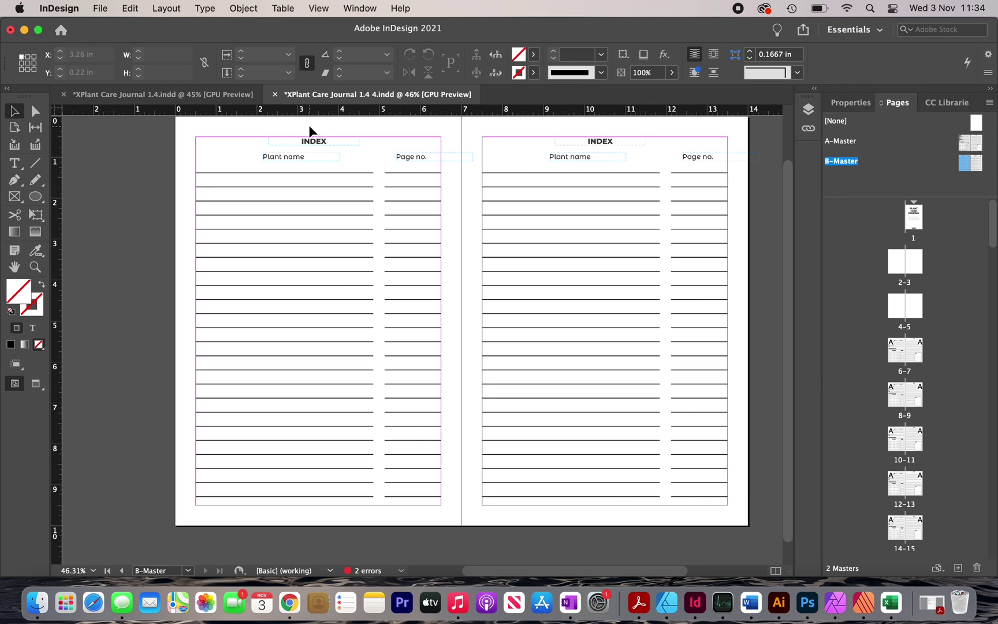
scroll(643, 289, left, 2)
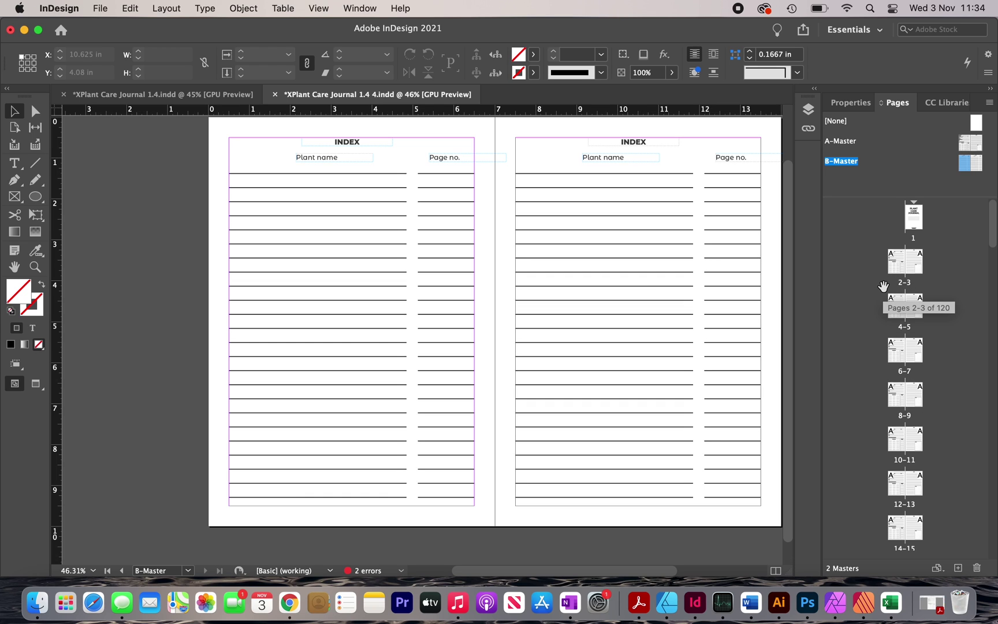
Select pages 2–5 and apply B-Master to them via Apply Master to Pages.
double_click(890, 262)
double_click(899, 319)
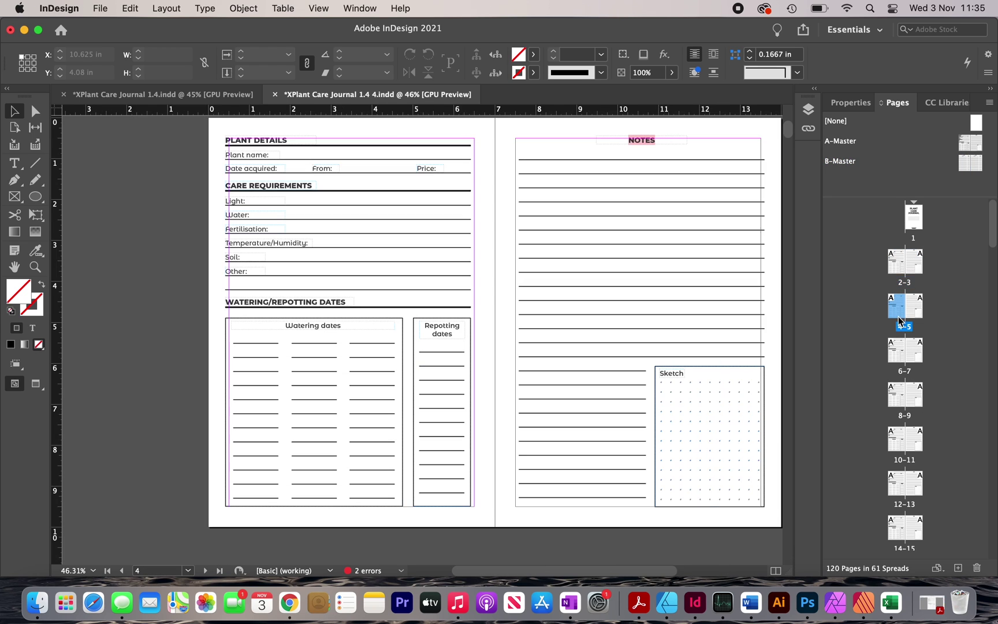
key(alt+Page_Down)
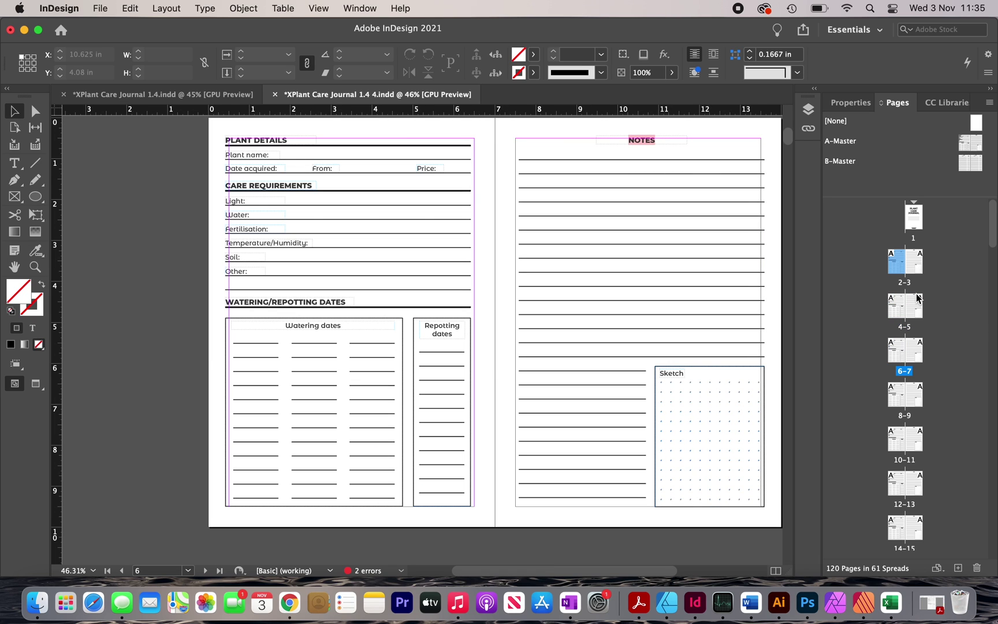
shift+click(917, 310)
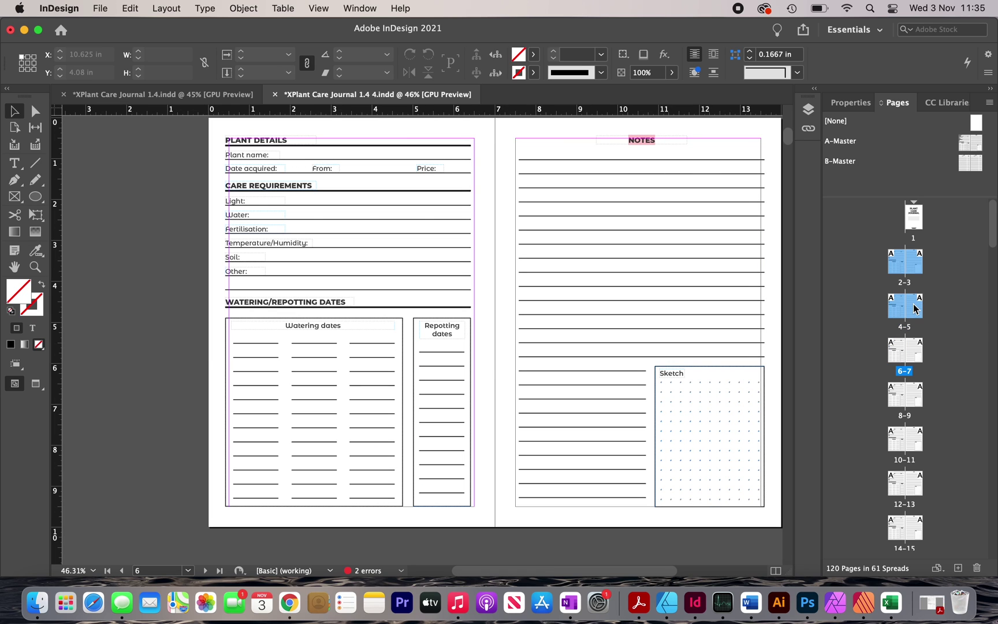
right_click(914, 307)
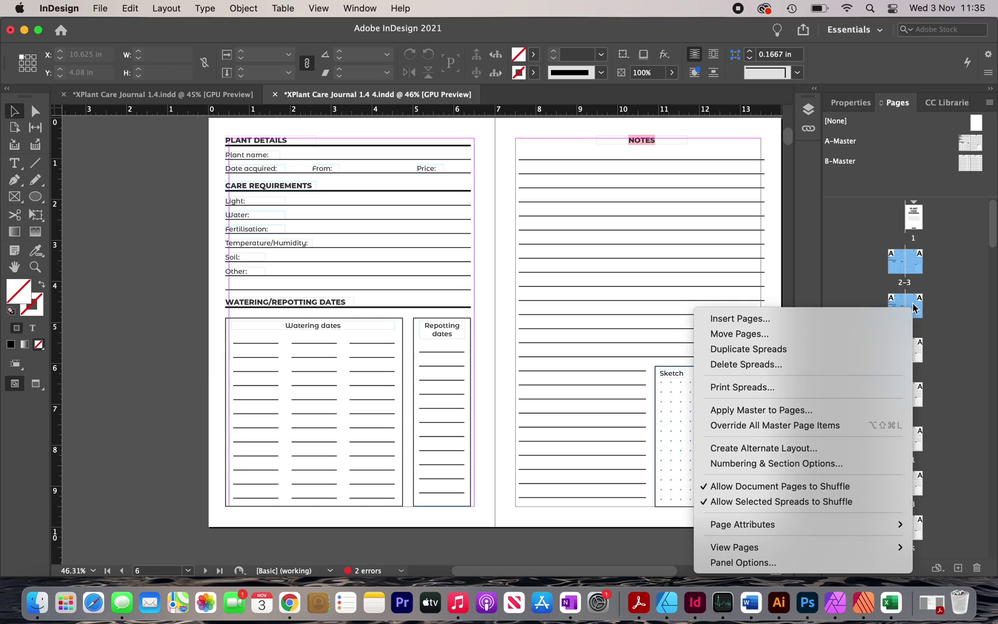
click(811, 413)
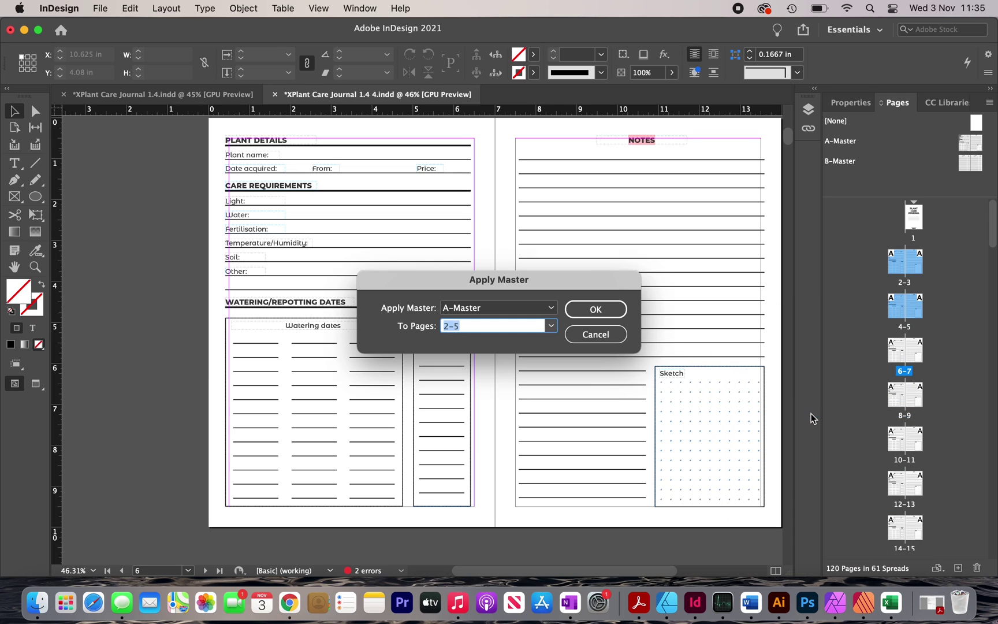
click(552, 308)
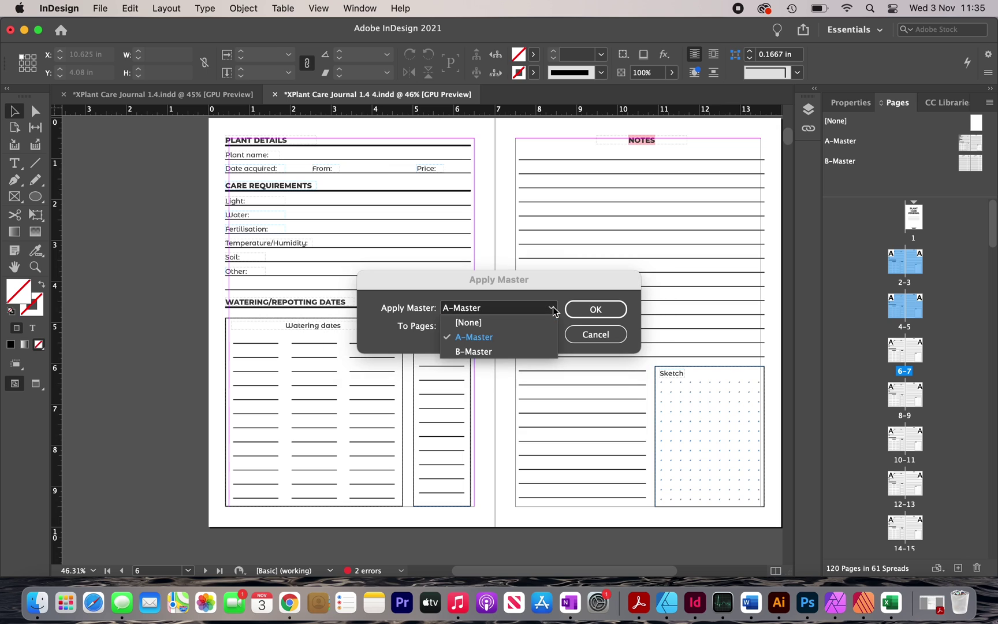
click(517, 349)
click(595, 313)
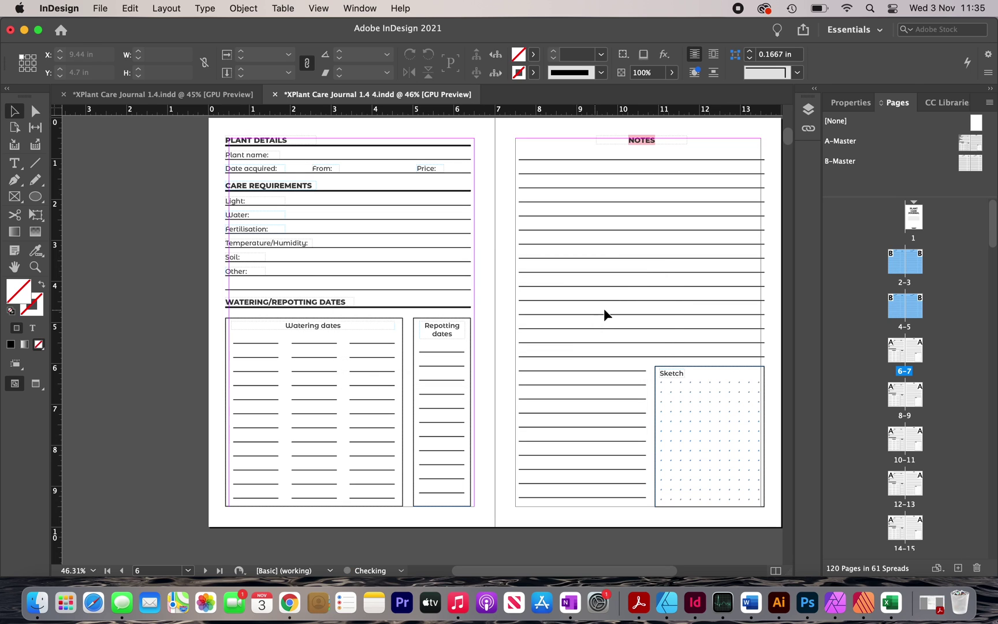
Check that pages 2–5 show the index while pages 6–7 keep the plant layout.
double_click(903, 261)
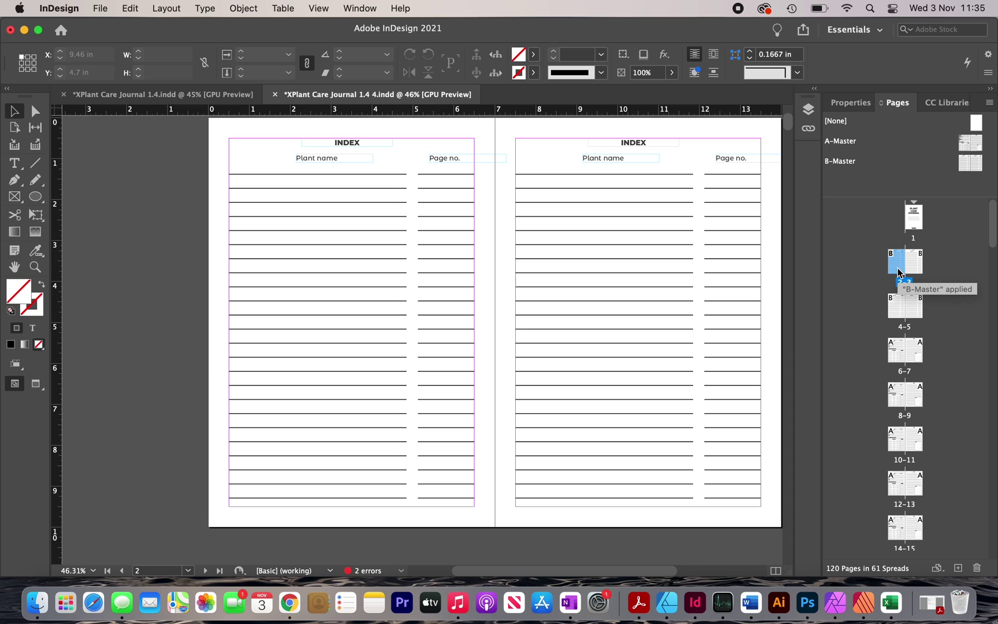
double_click(892, 307)
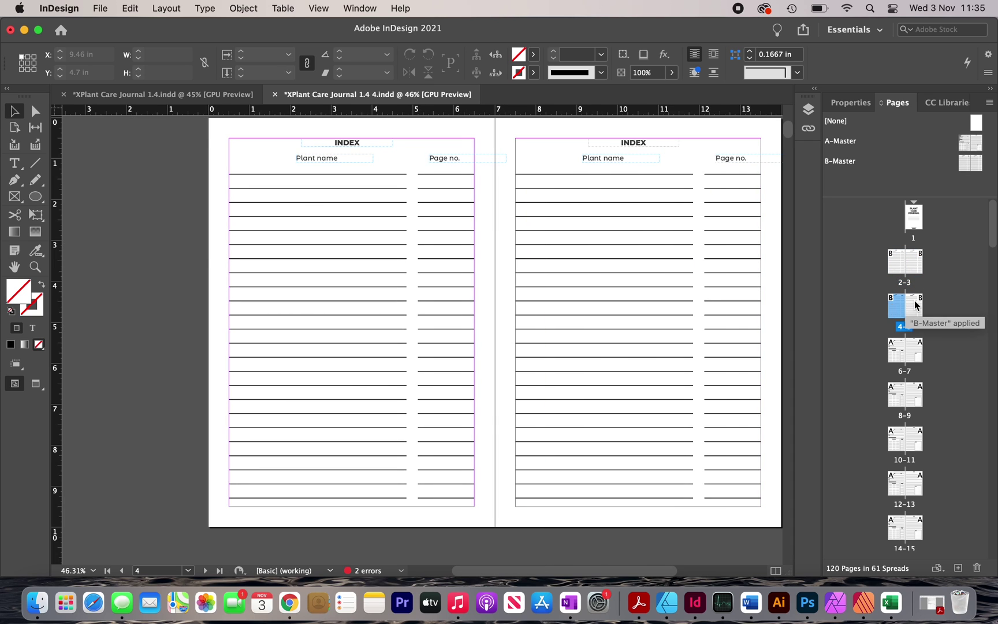
double_click(904, 326)
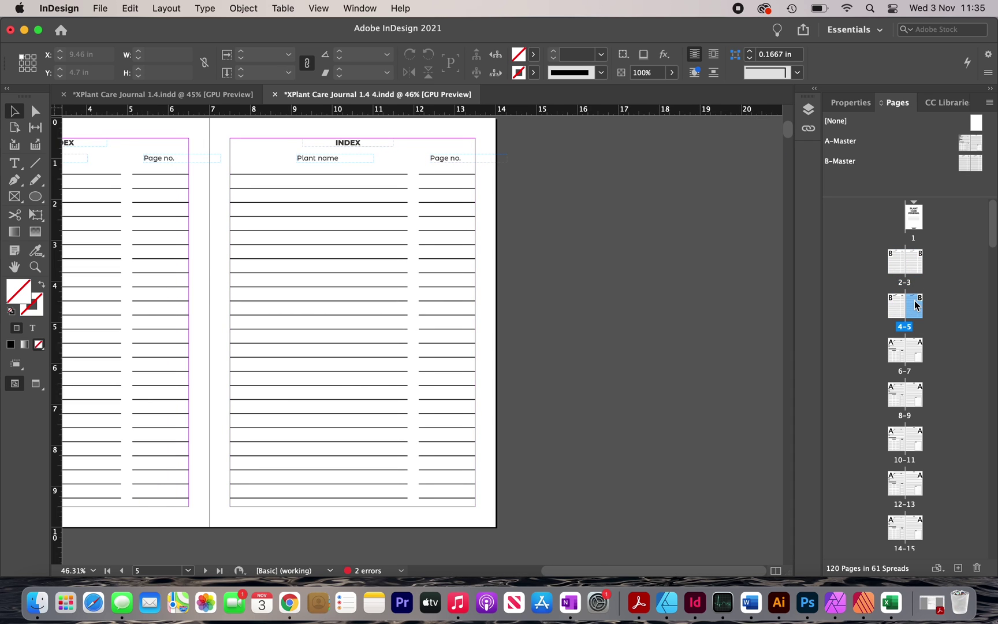
double_click(894, 357)
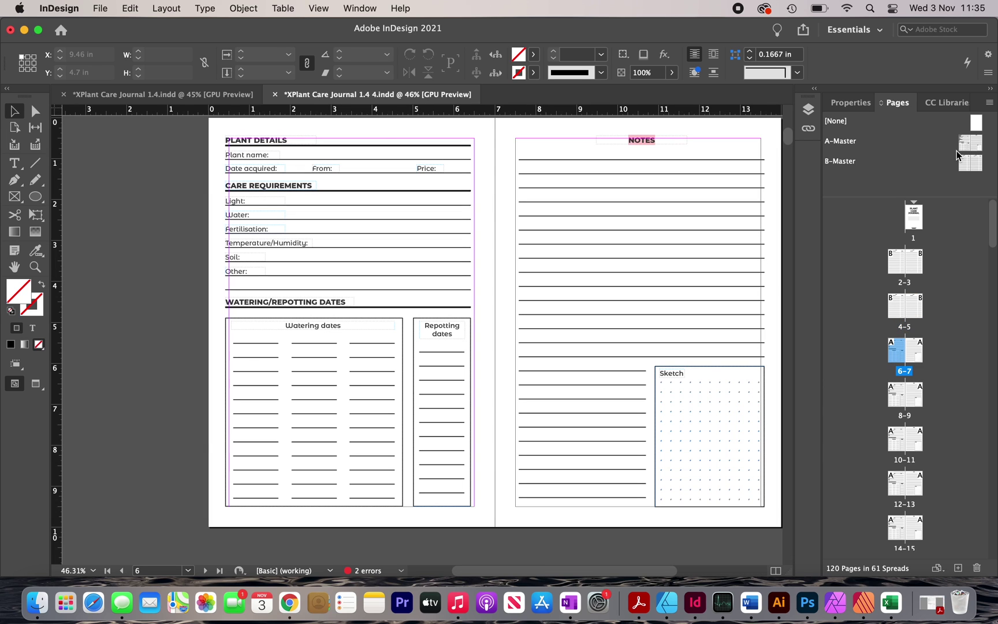
On A-Master, add a centred '1' text frame below the Watering dates box.
double_click(958, 147)
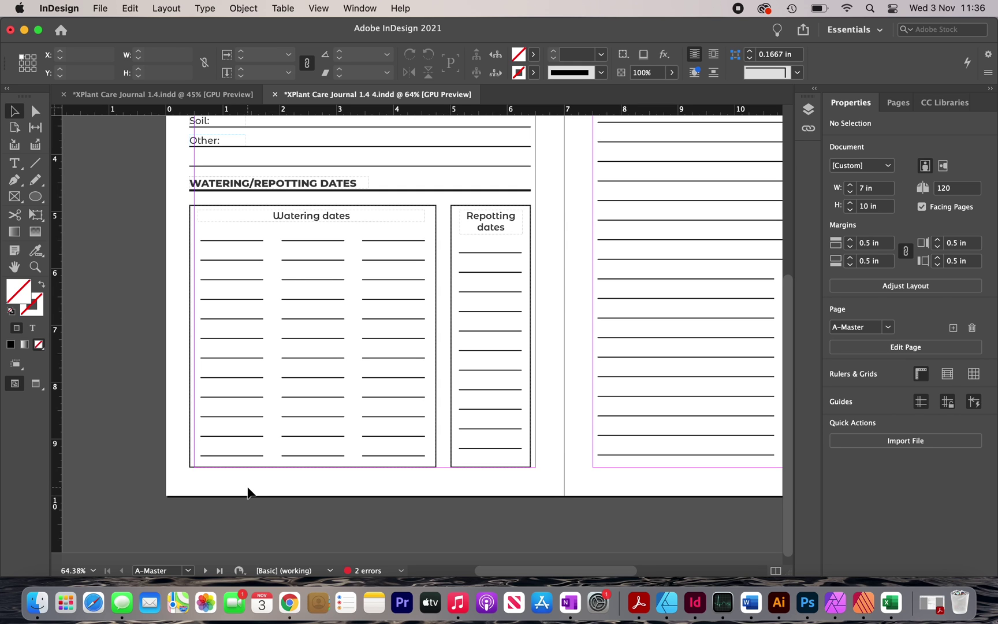
scroll(247, 491, down, 1)
scroll(294, 450, up, 3)
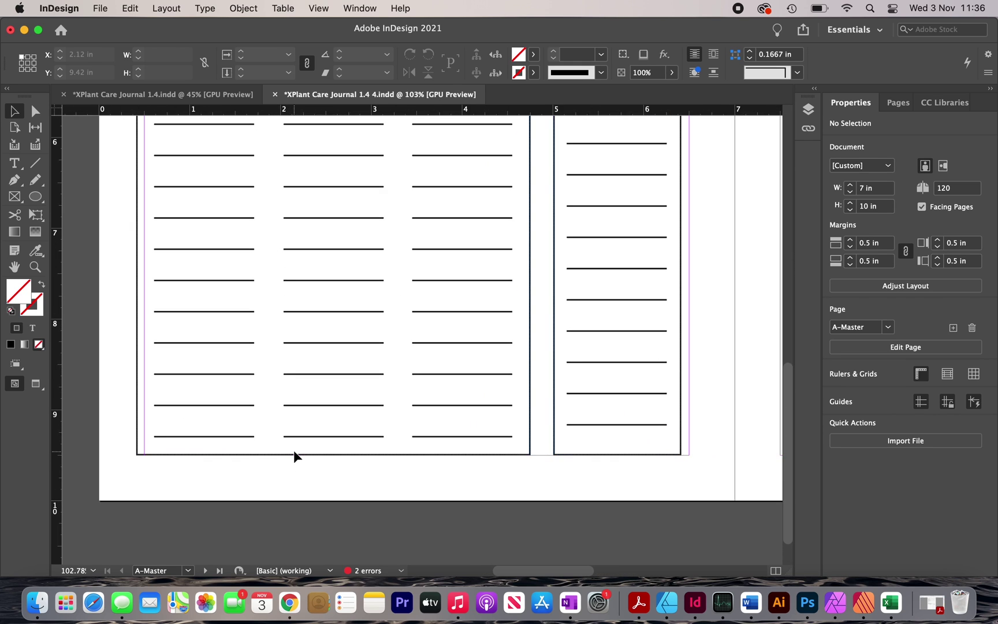
scroll(294, 450, down, 2)
click(14, 163)
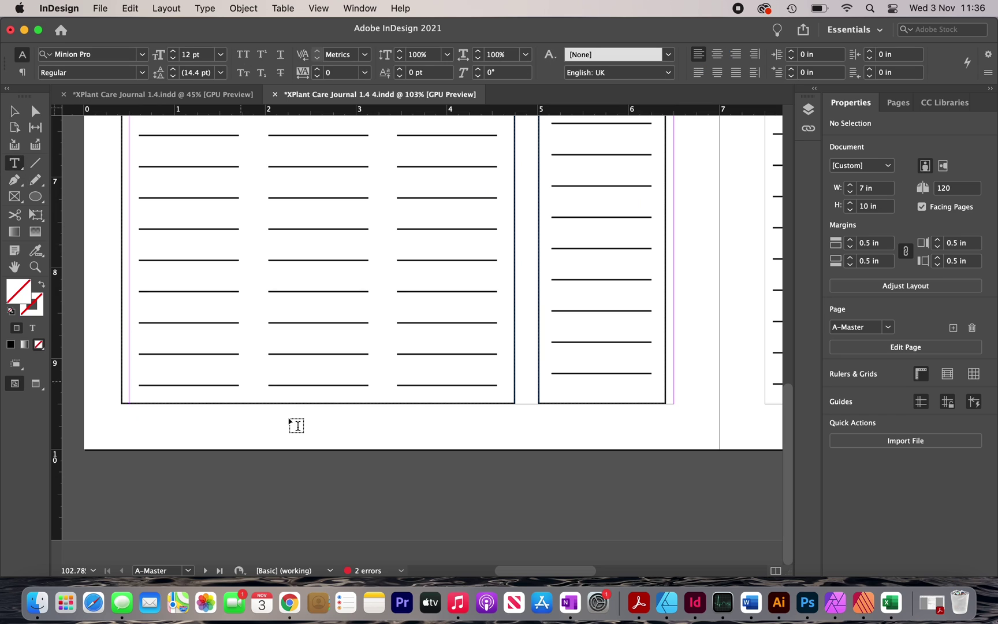
drag(344, 406, 393, 426)
text(1)
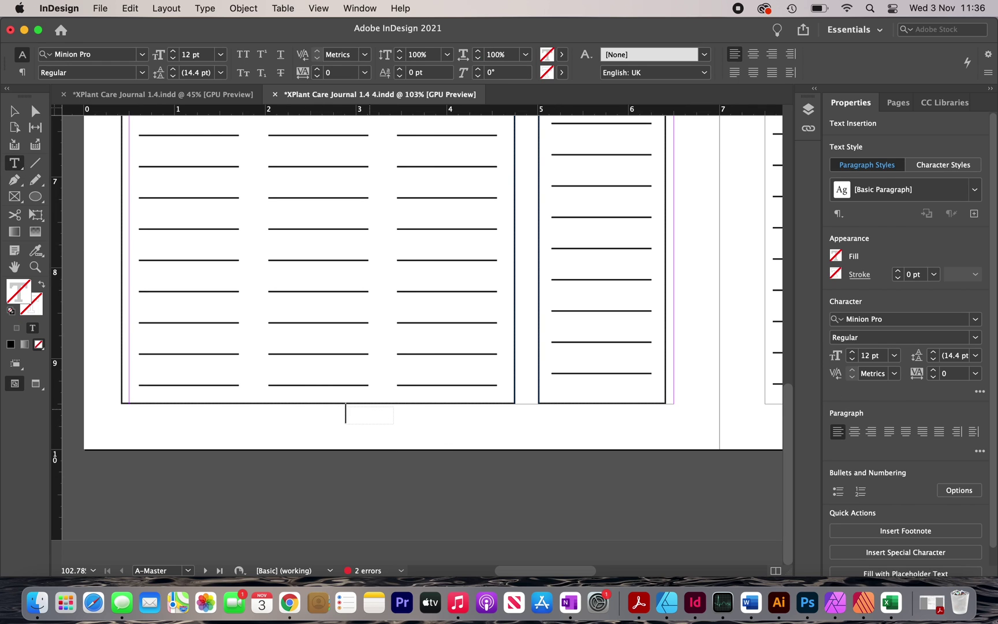
key(Escape)
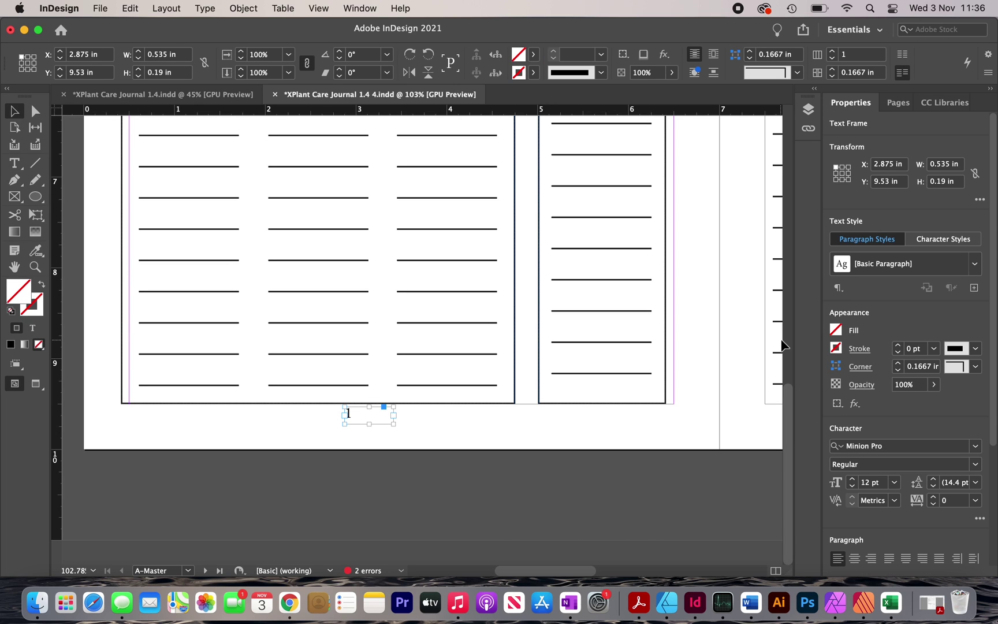
click(854, 557)
Copy the number frame below the right page's Sketch box and change it to '2'.
scroll(143, 237, down, 5)
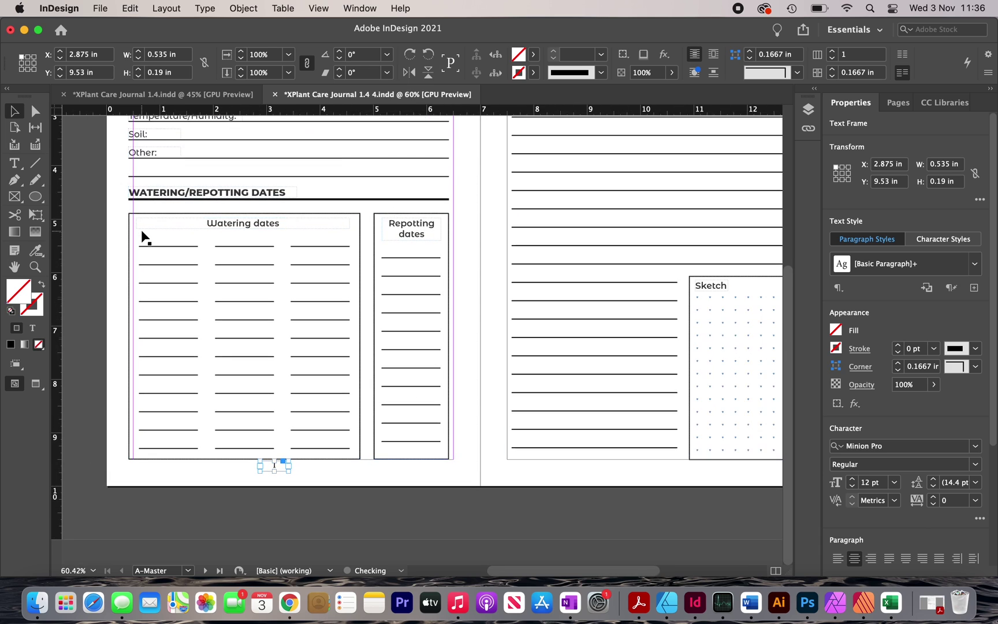
scroll(141, 235, right, 2)
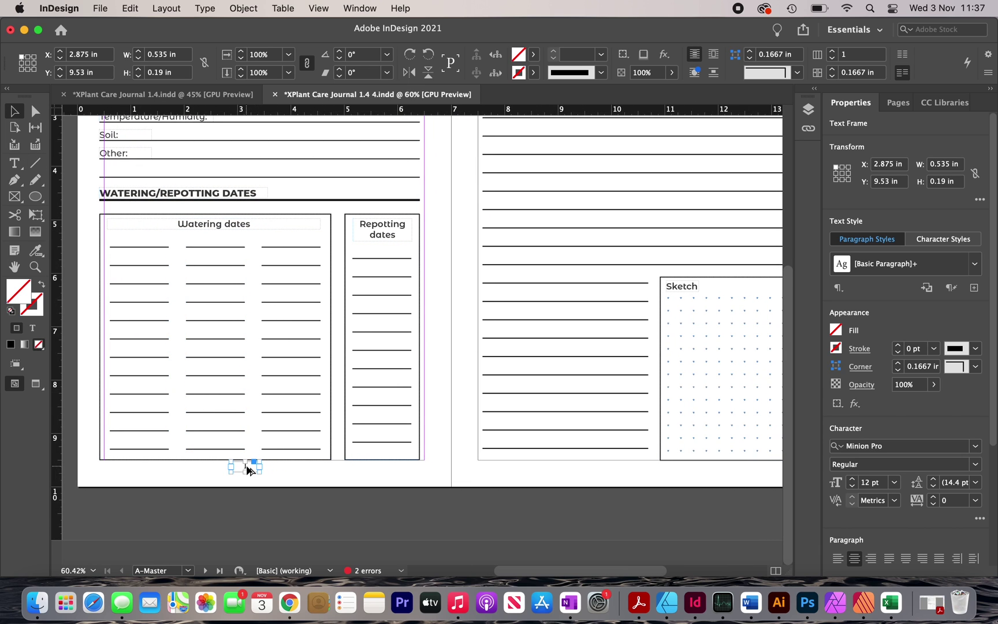
drag(247, 470, 670, 477)
scroll(670, 477, up, 5)
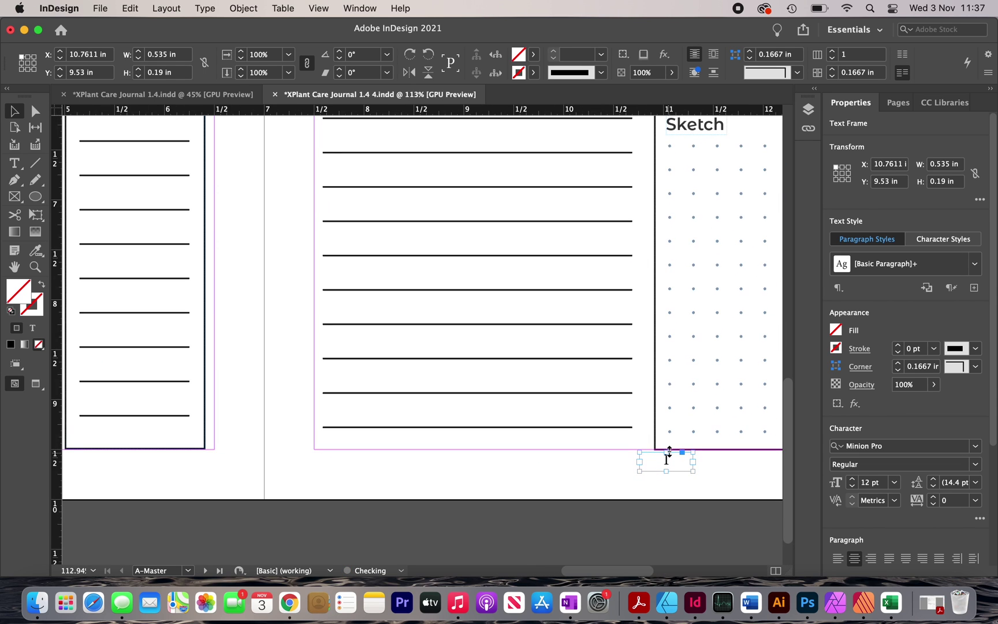
double_click(667, 459)
text(2)
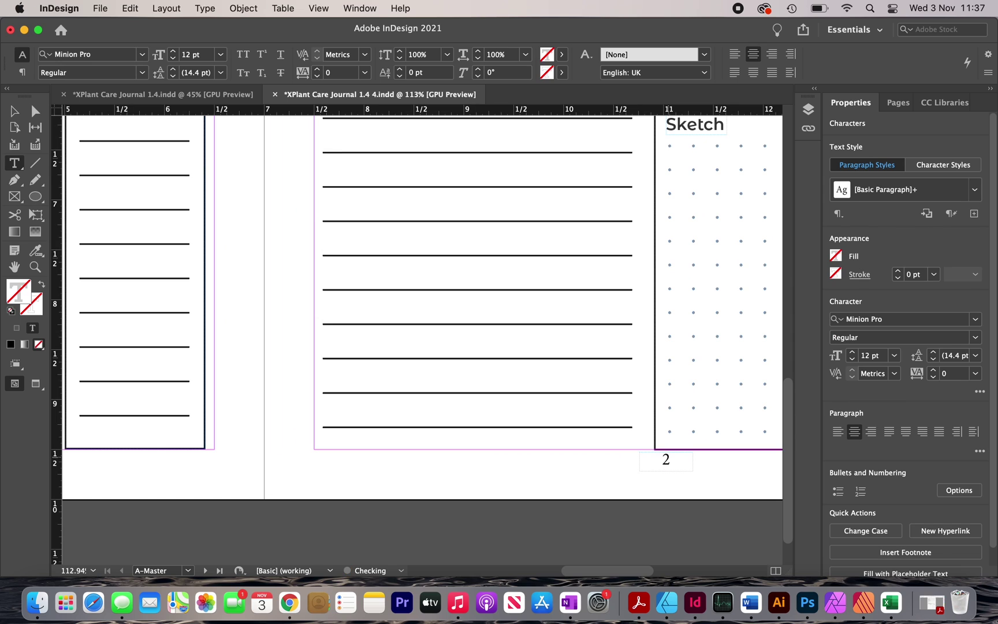
click(15, 111)
scroll(312, 392, up, 3)
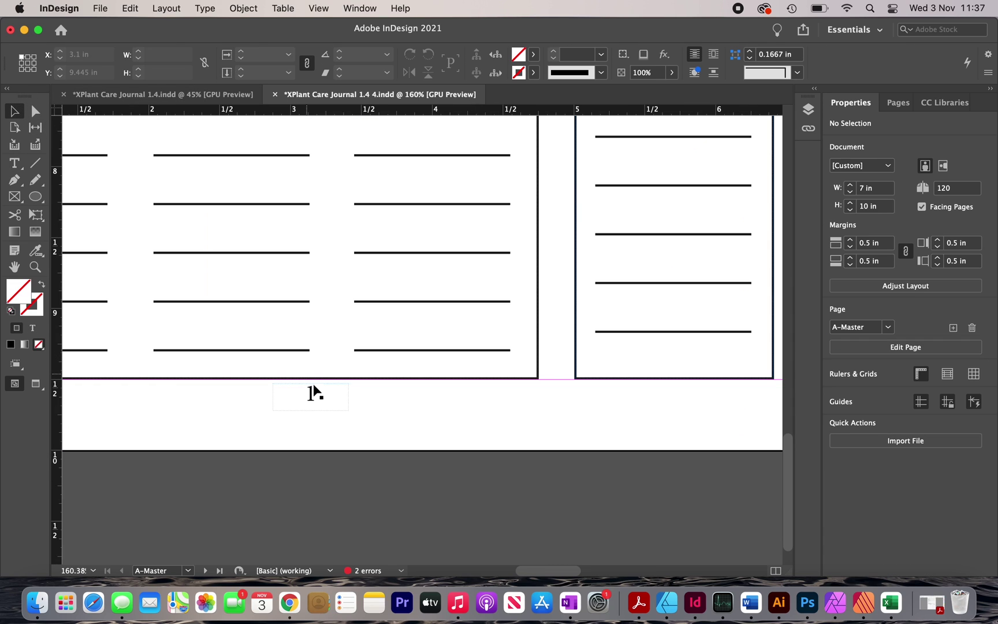
Replace the left page's '1' with an automatic Current Page Number marker.
double_click(311, 393)
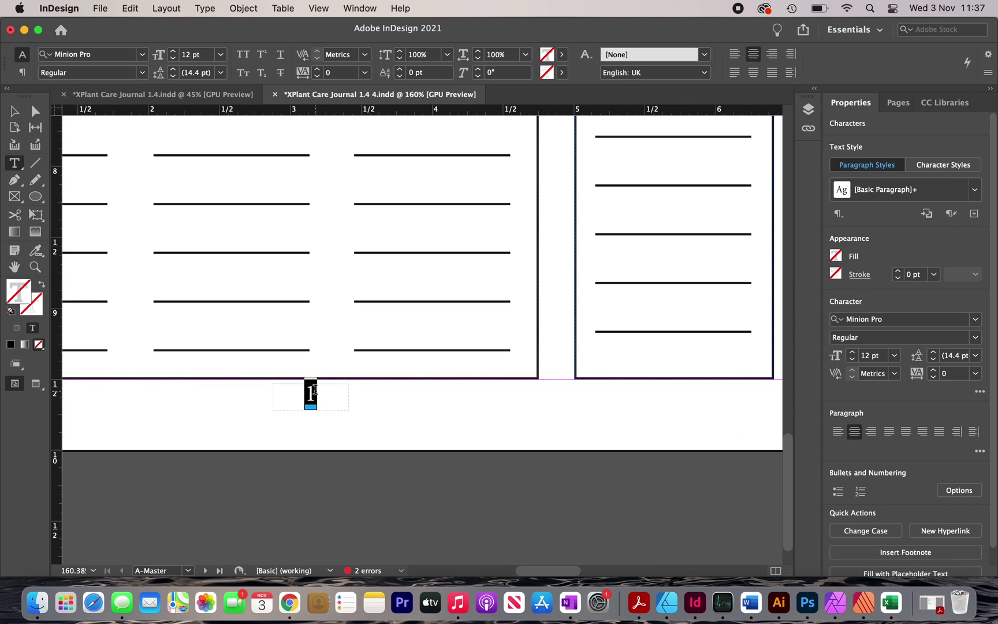
click(206, 7)
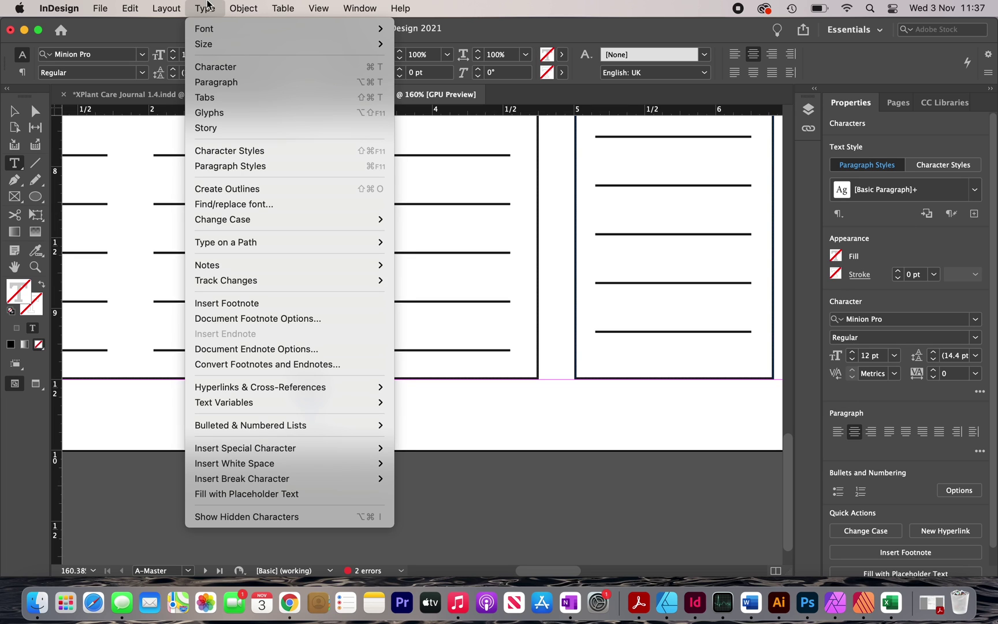
mouse_move(287, 451)
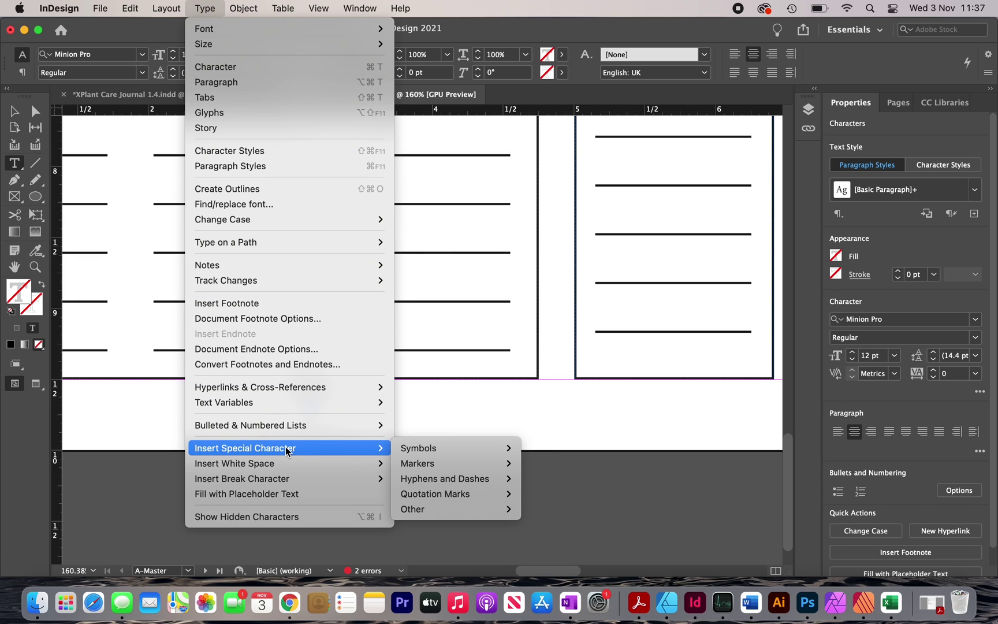
mouse_move(479, 463)
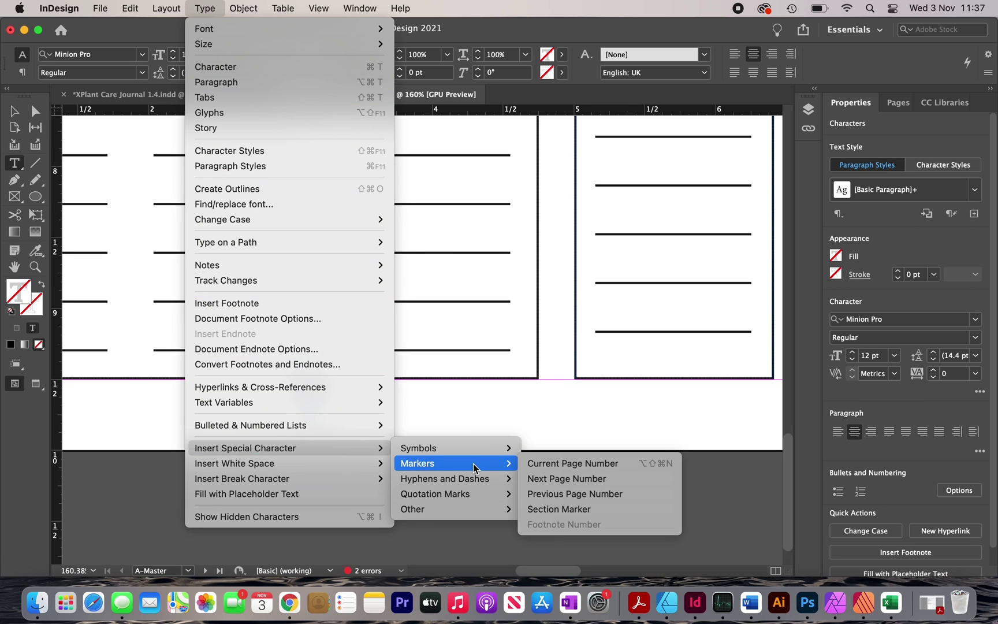
click(547, 462)
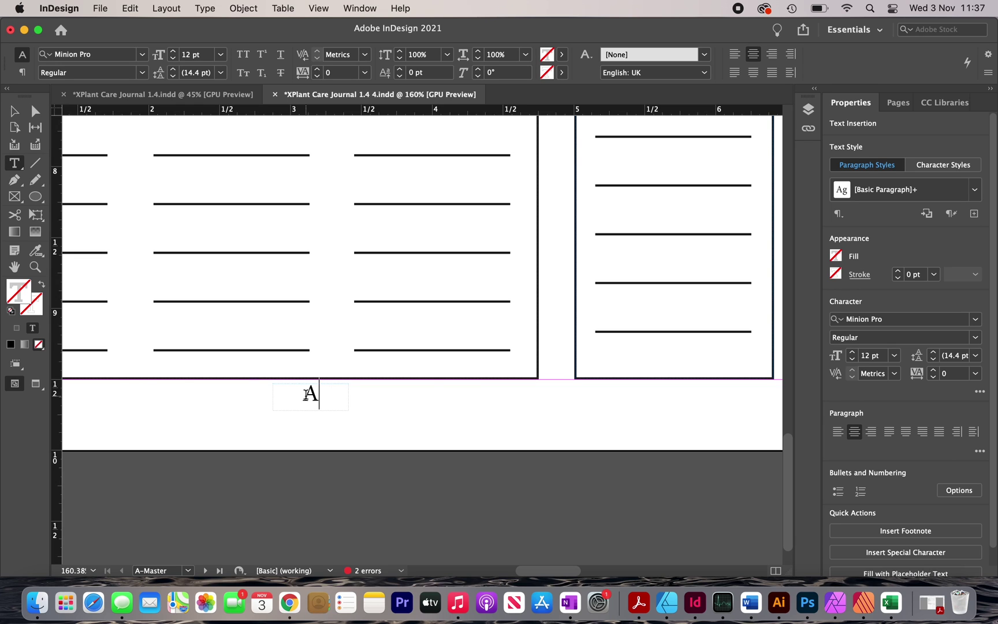
Go to pages 2–3 and scroll through the document to check the page numbering.
click(898, 103)
double_click(905, 263)
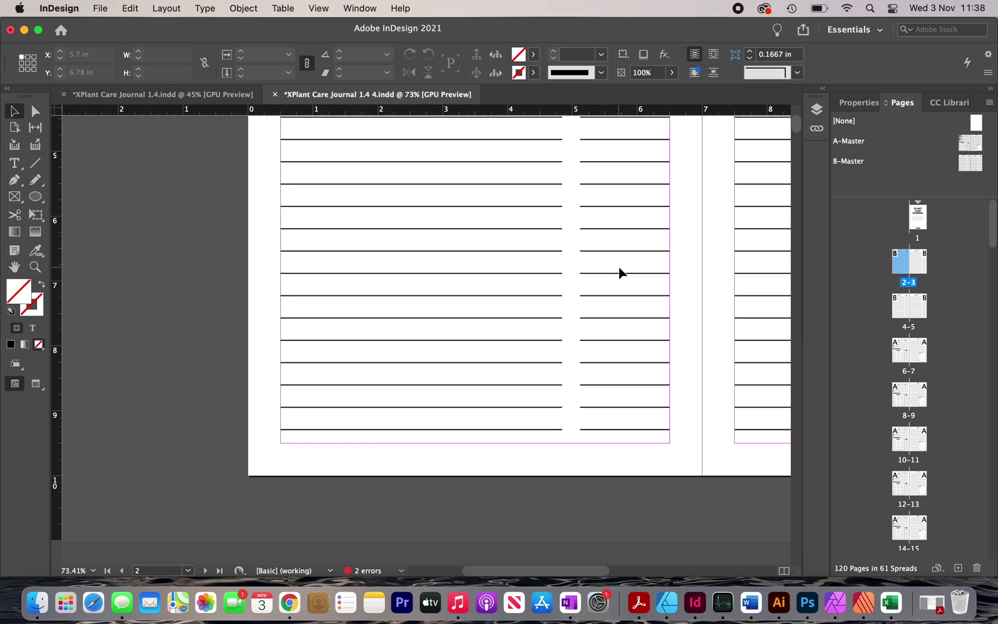
scroll(618, 271, down, 5)
scroll(619, 272, down, 5)
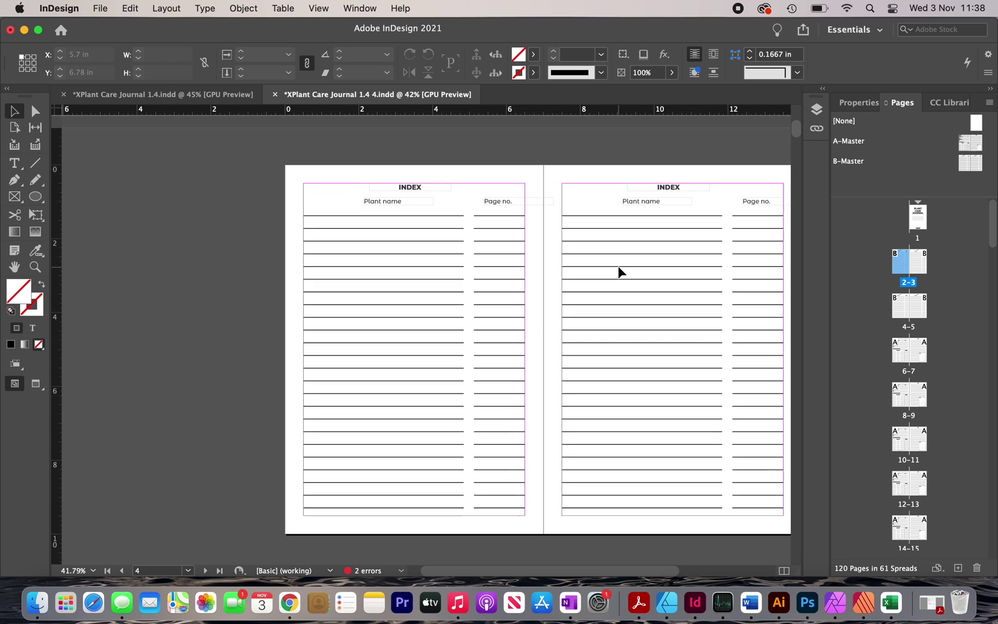
scroll(618, 272, down, 5)
scroll(388, 505, down, 3)
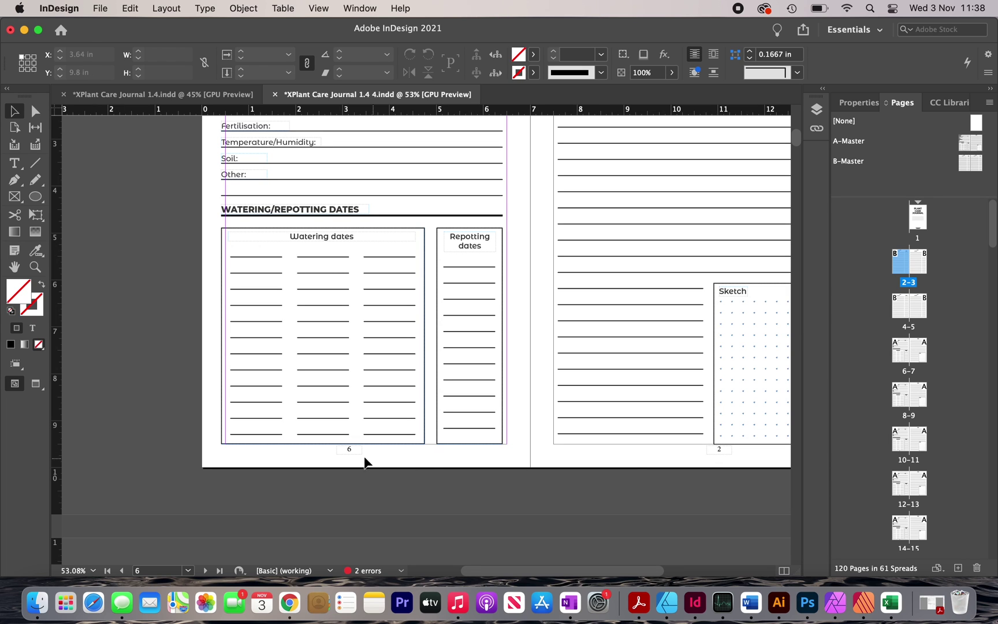
scroll(680, 460, down, 3)
scroll(679, 460, down, 15)
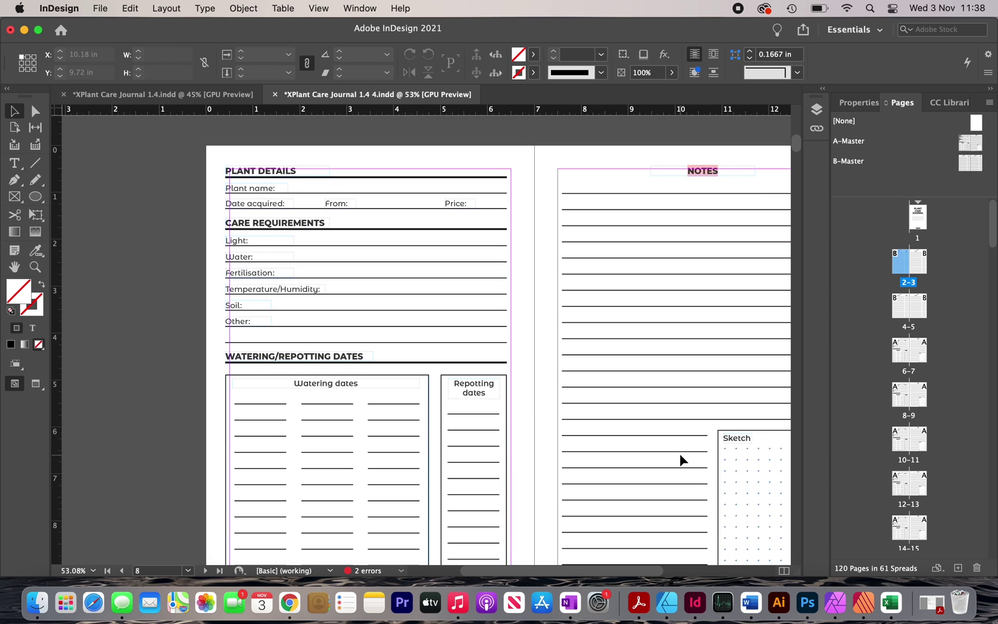
On the A-Master, replace the placeholder 2 with a Current Page Number marker.
double_click(970, 142)
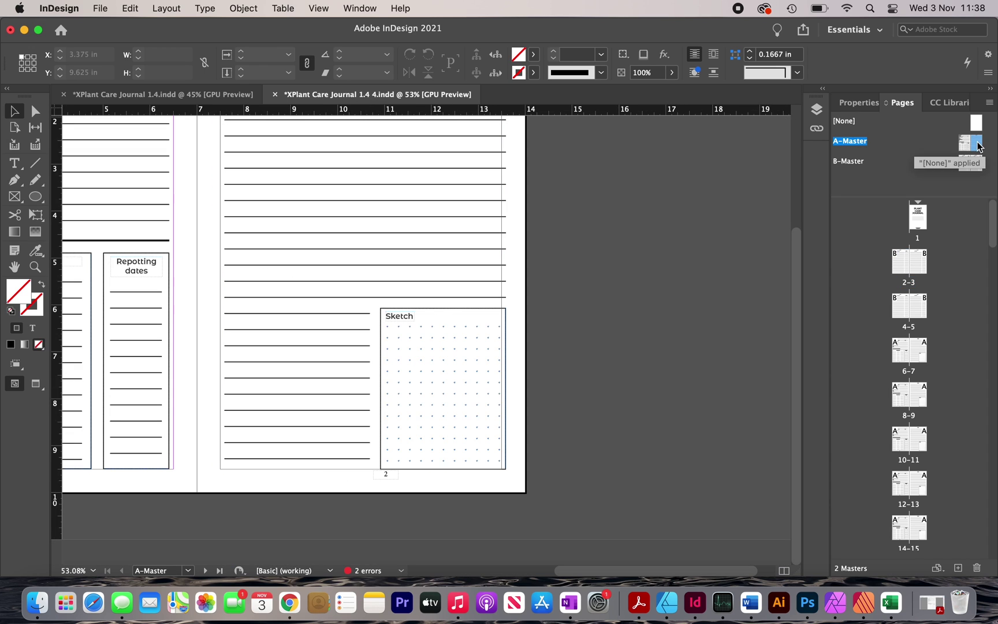
scroll(372, 504, up, 3)
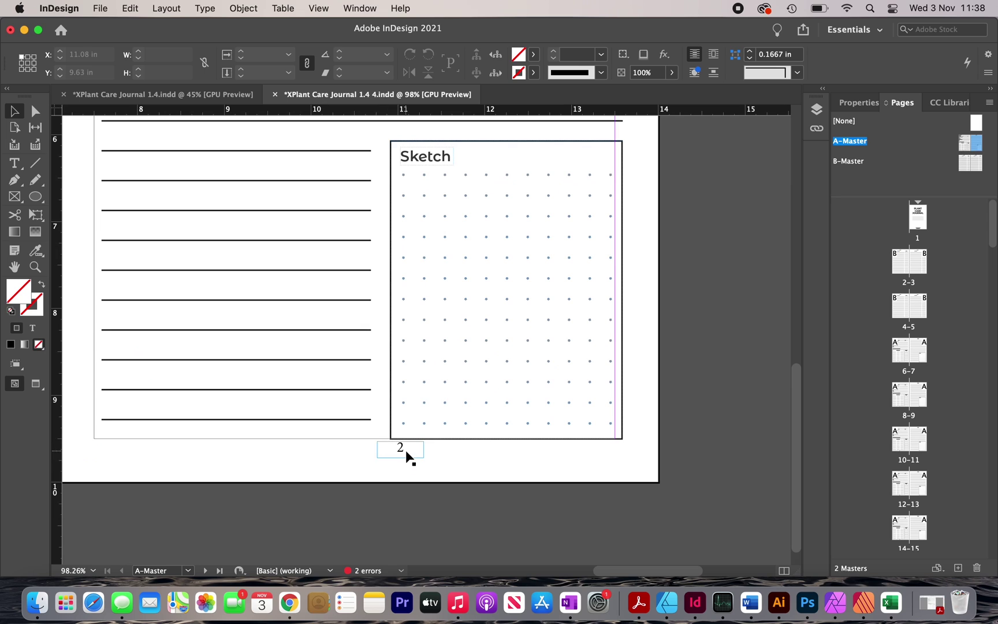
drag(405, 450, 368, 456)
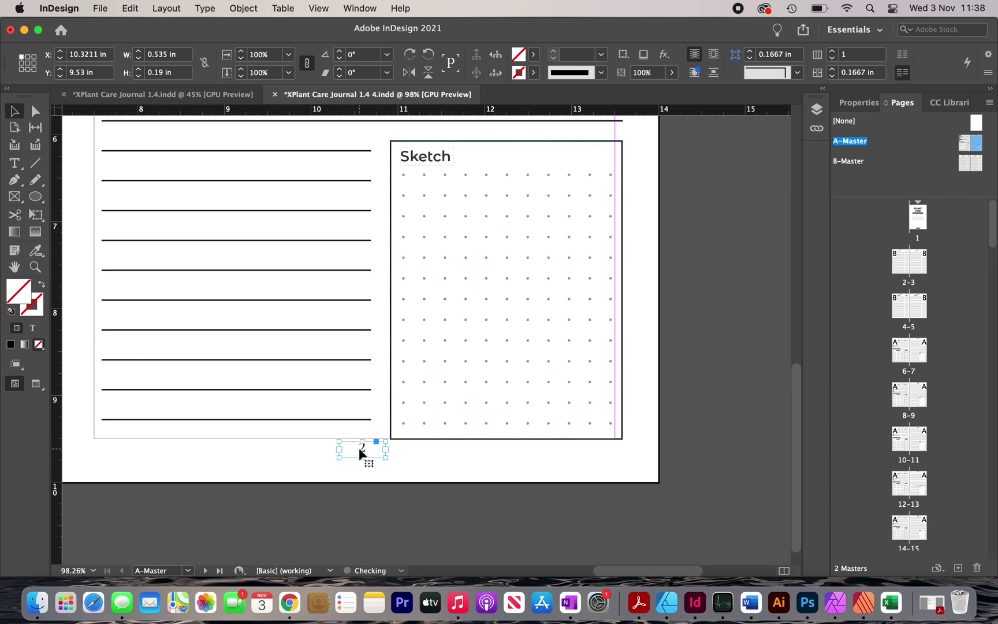
double_click(359, 448)
double_click(358, 448)
click(209, 7)
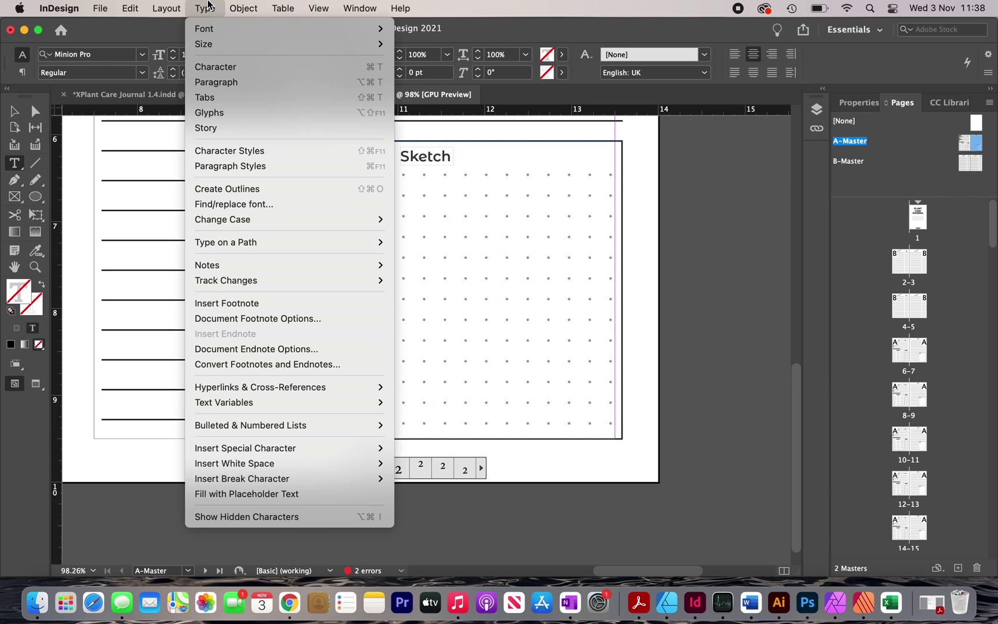
mouse_move(256, 427)
mouse_move(260, 449)
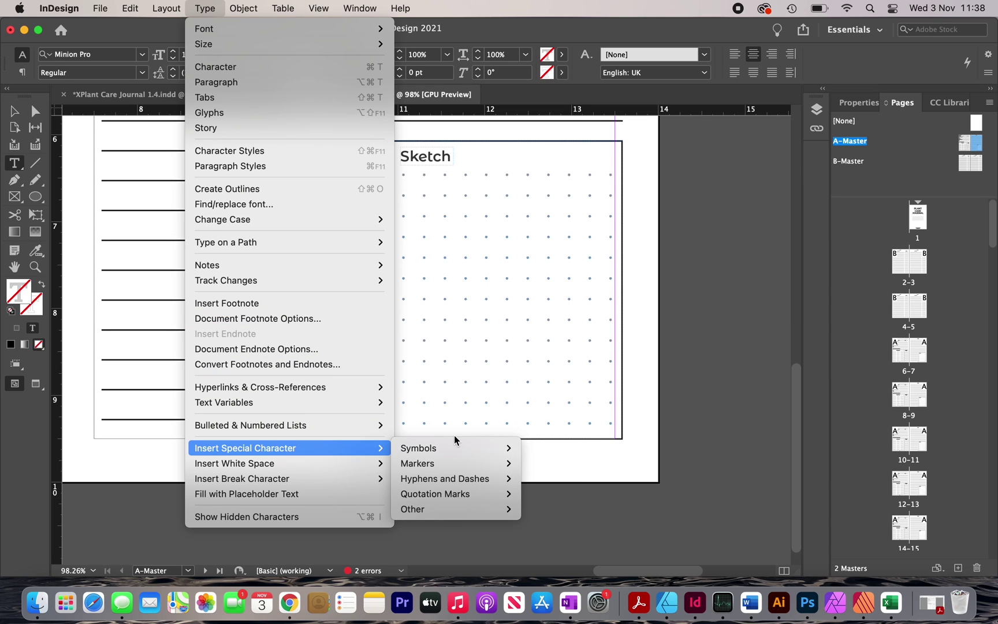
mouse_move(453, 464)
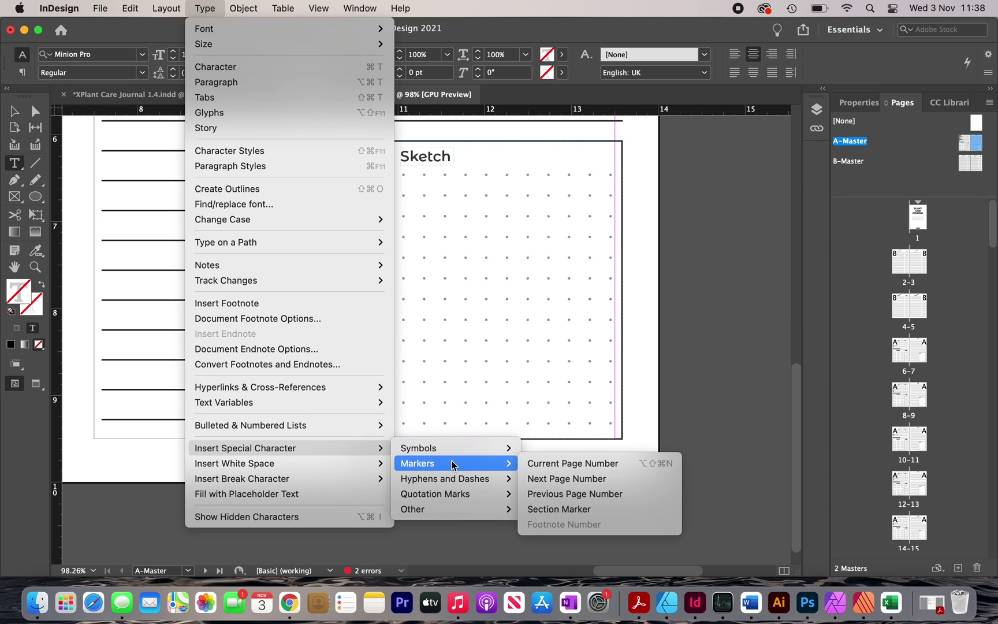
click(573, 463)
key(Escape)
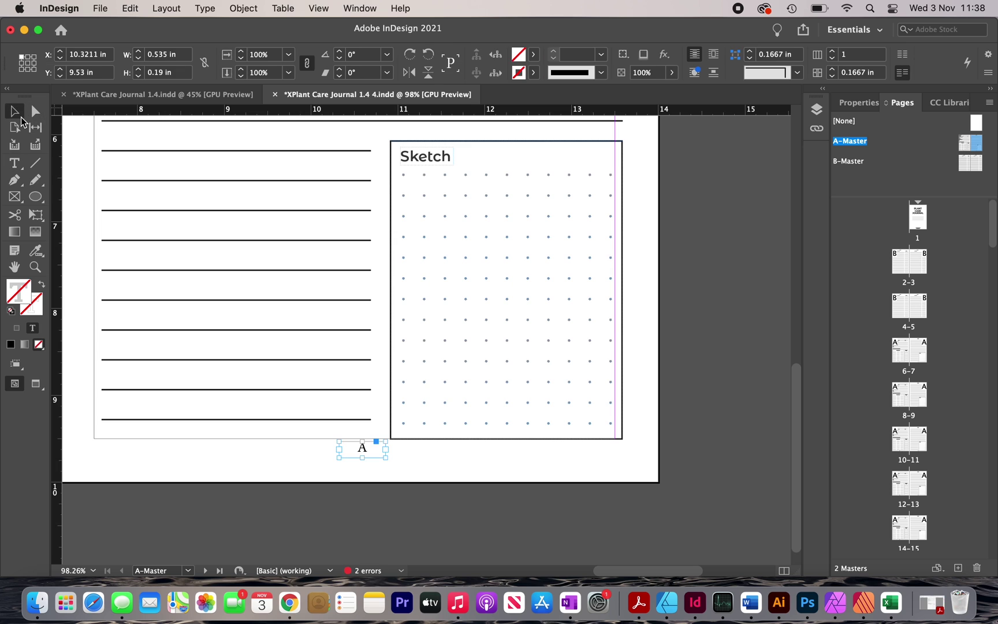
Check the automatic page numbers on the pages 6–7 spread, then return to cover page 1.
double_click(895, 355)
key(super+alt+0)
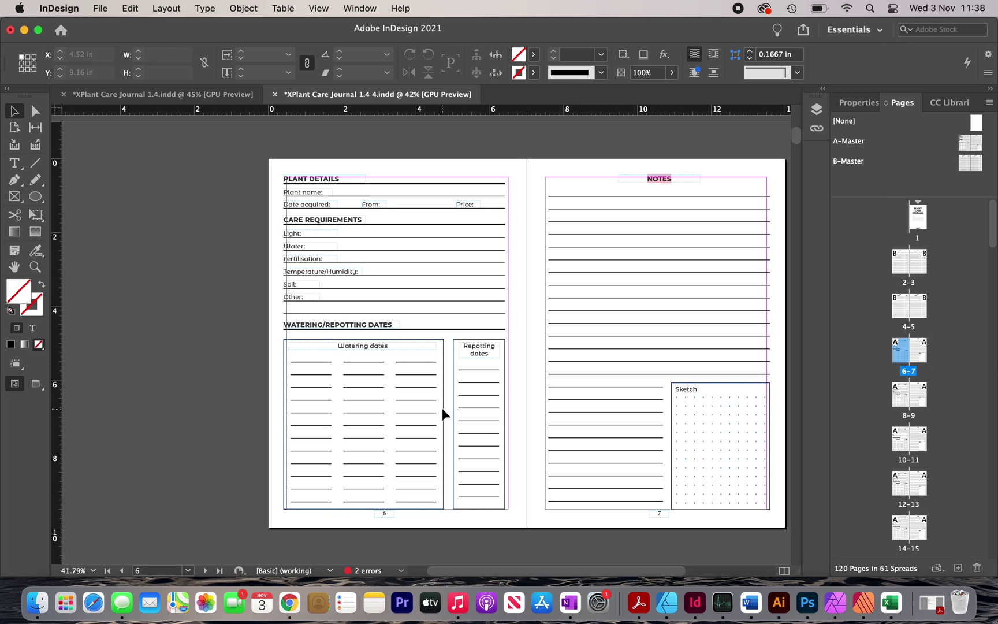
scroll(334, 502, up, 2)
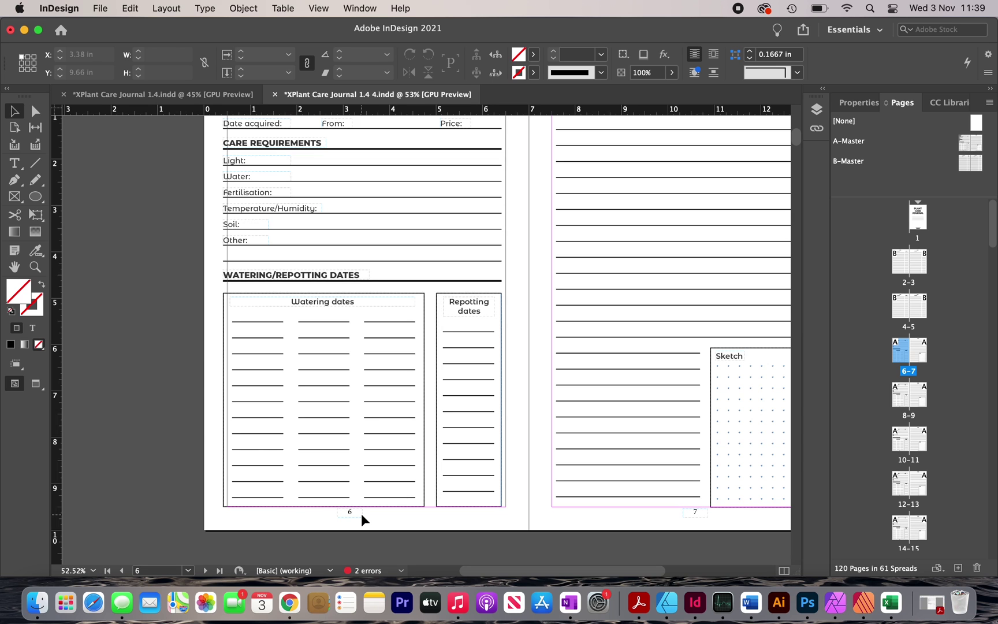
scroll(361, 514, down, 10)
scroll(361, 515, down, 2)
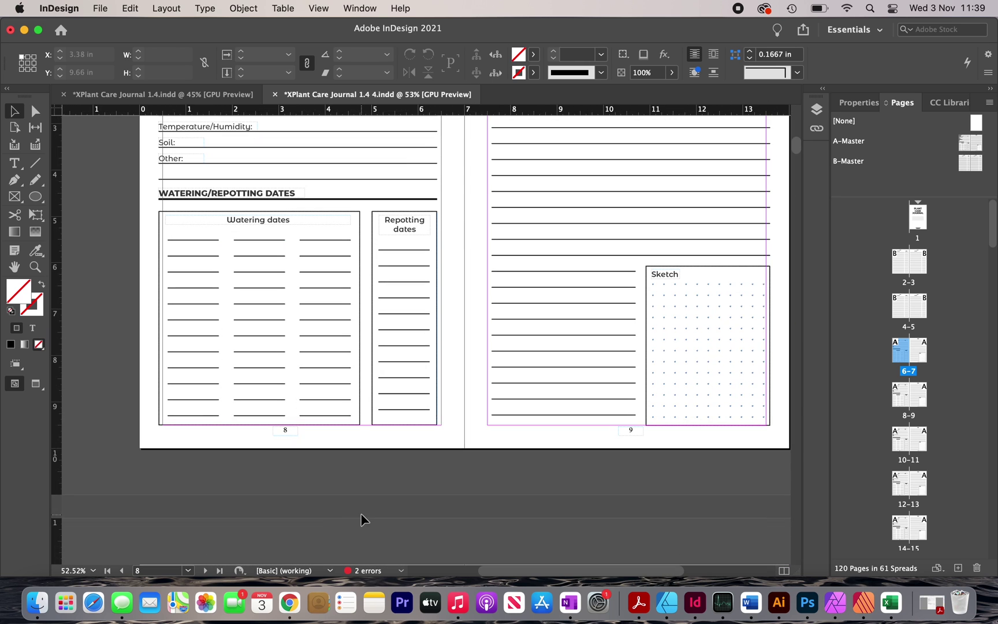
scroll(747, 396, down, 10)
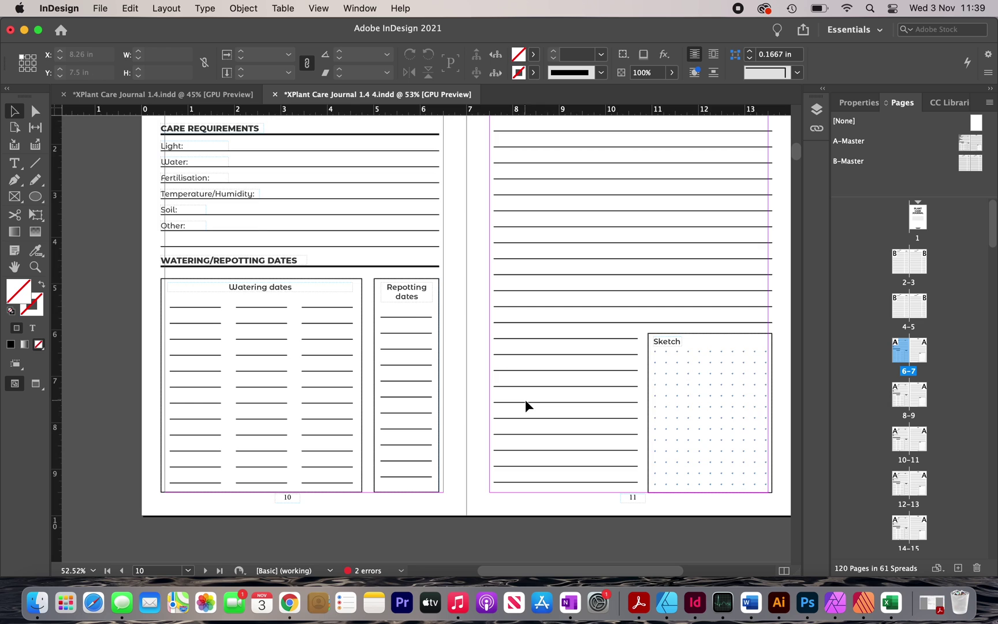
scroll(525, 399, up, 20)
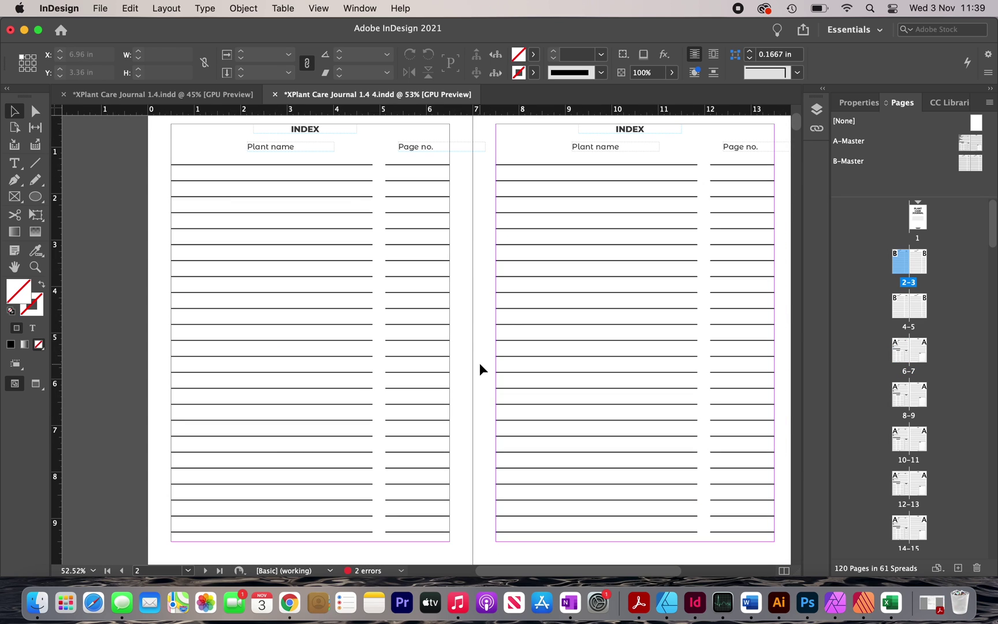
key(shift+Page_Up)
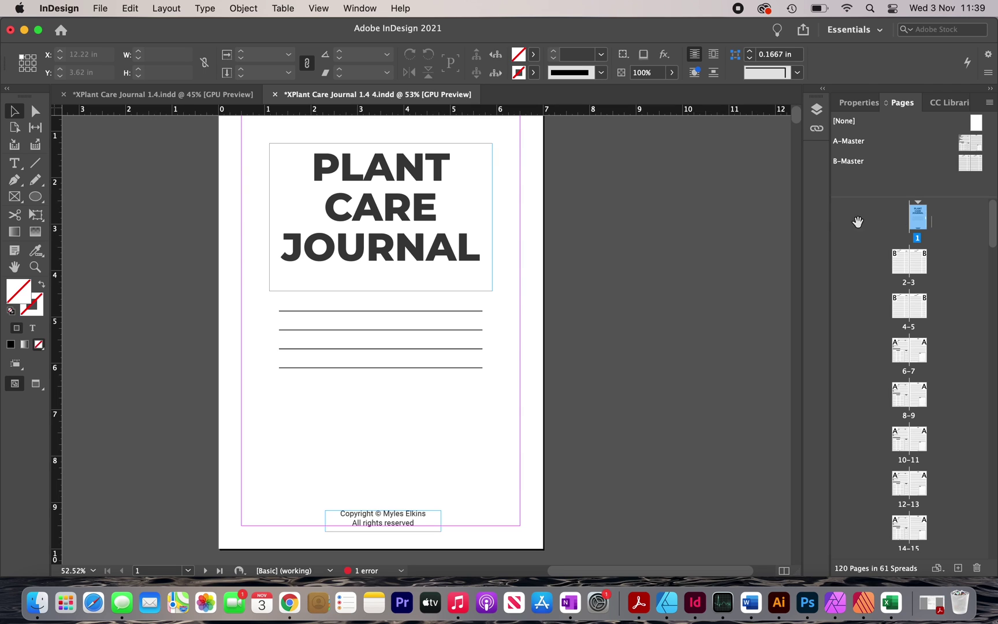
Apply the [None] master to cover page 1 and confirm it in Apply Master to Pages.
drag(919, 223, 919, 223)
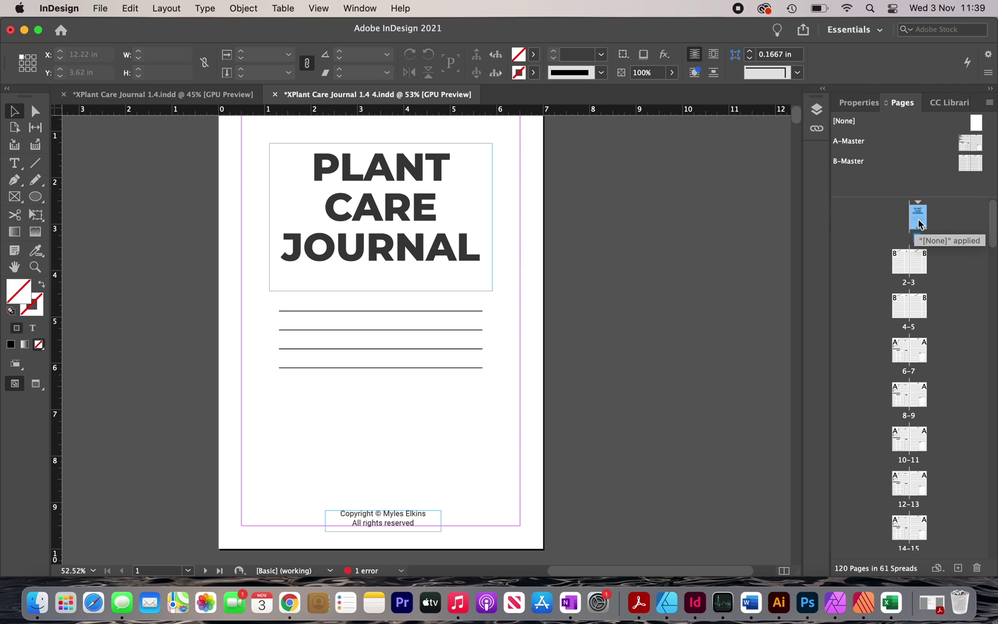
right_click(918, 223)
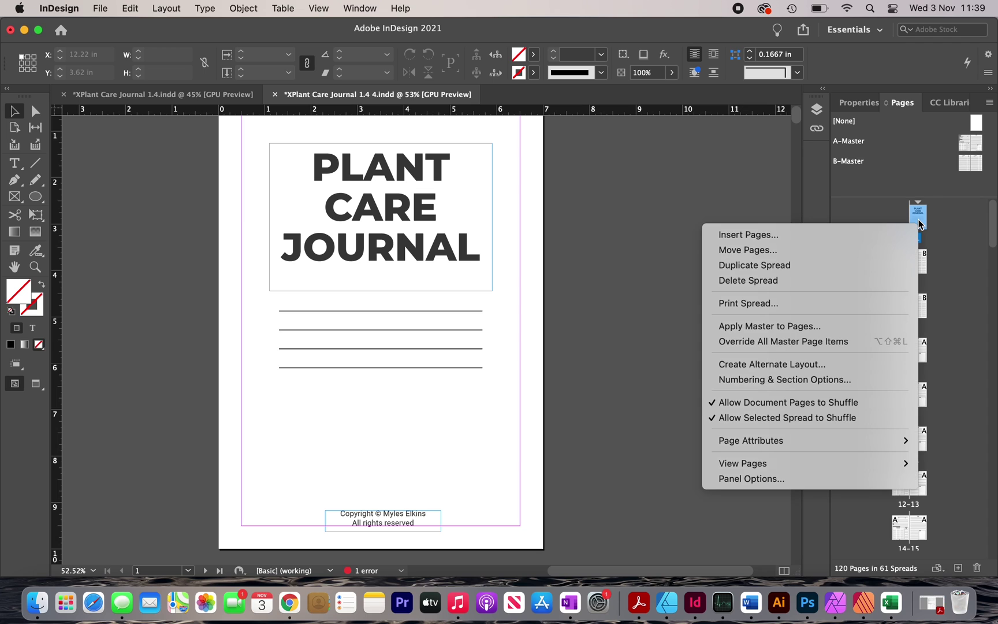
click(830, 329)
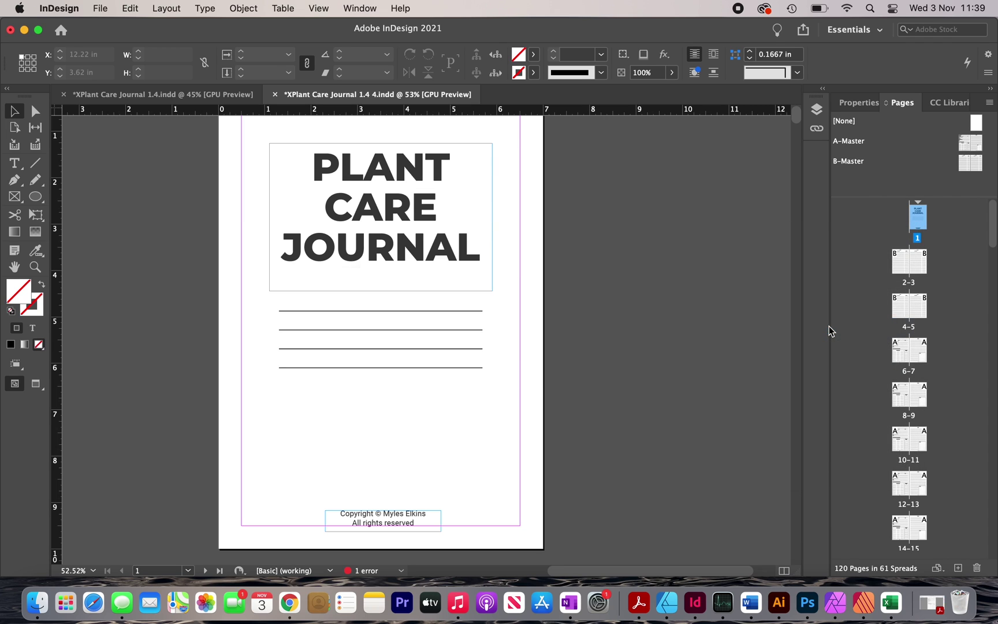
click(554, 307)
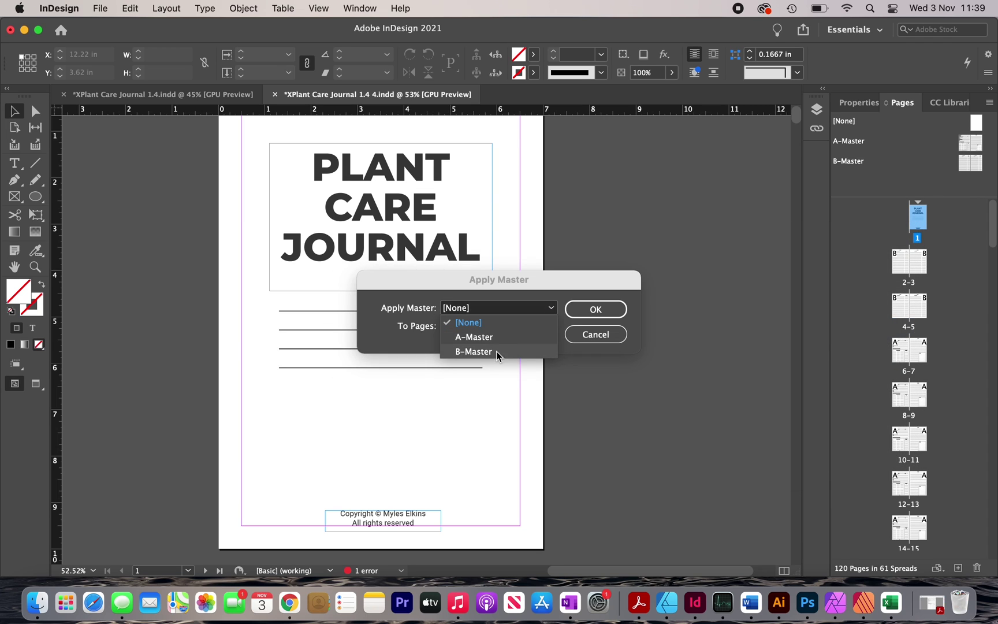
click(490, 322)
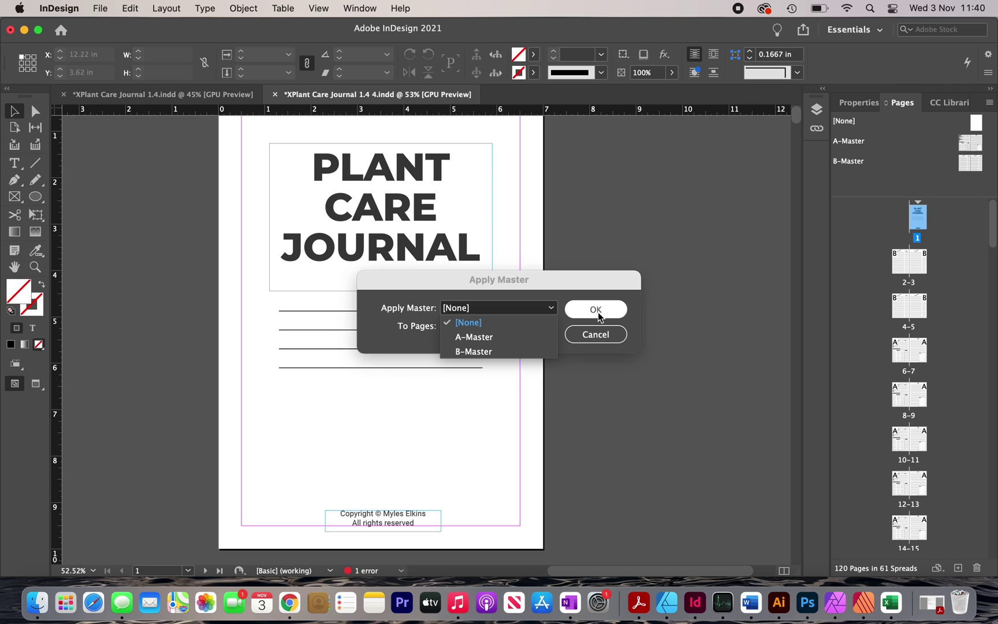
click(594, 309)
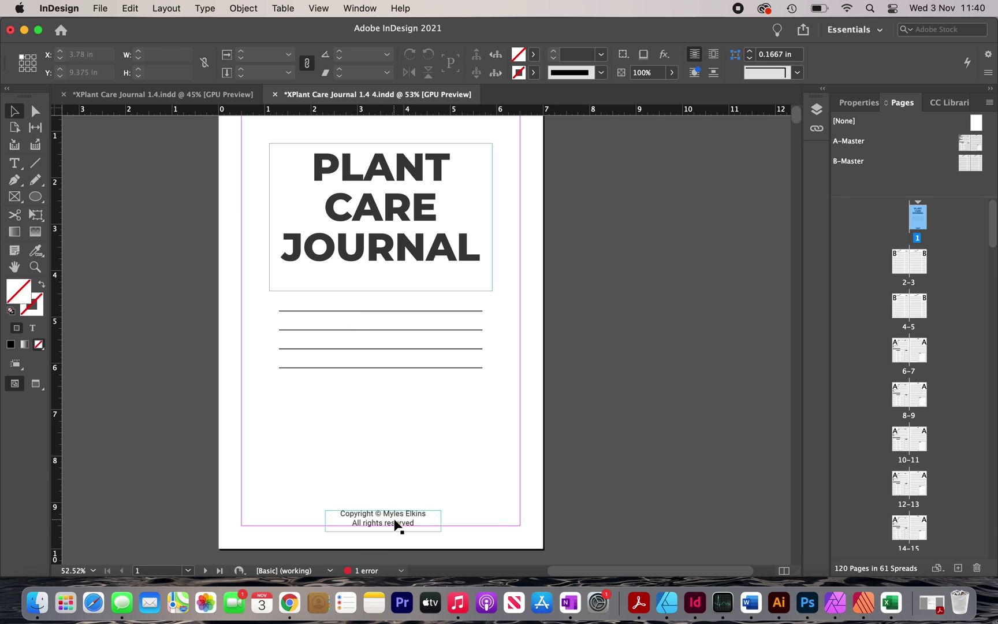
key(super+Tab)
Read the Interior Quality checklist in OneNote, then go back to the InDesign journal.
click(104, 35)
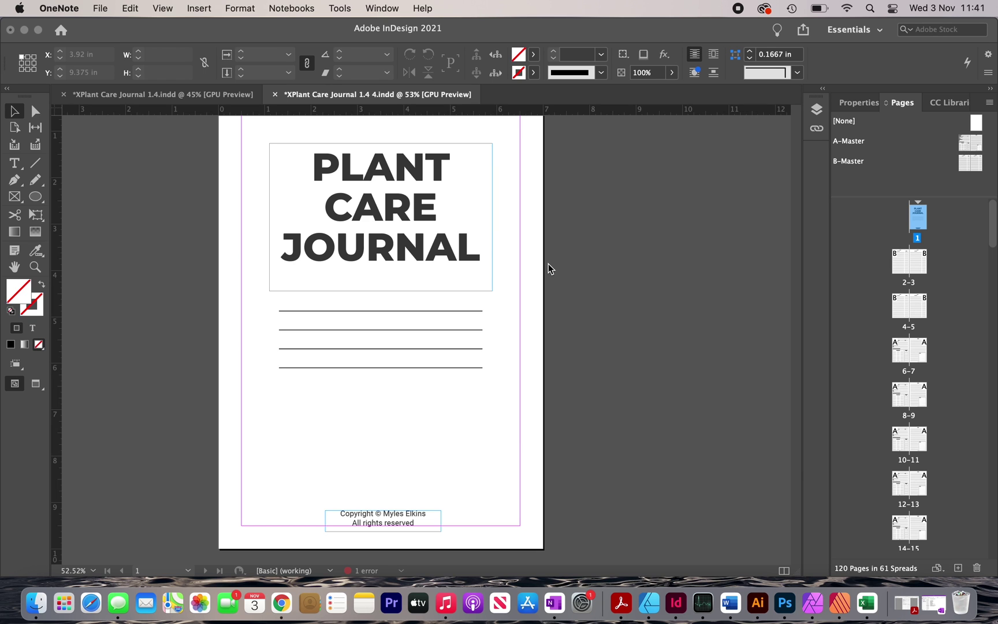
click(933, 602)
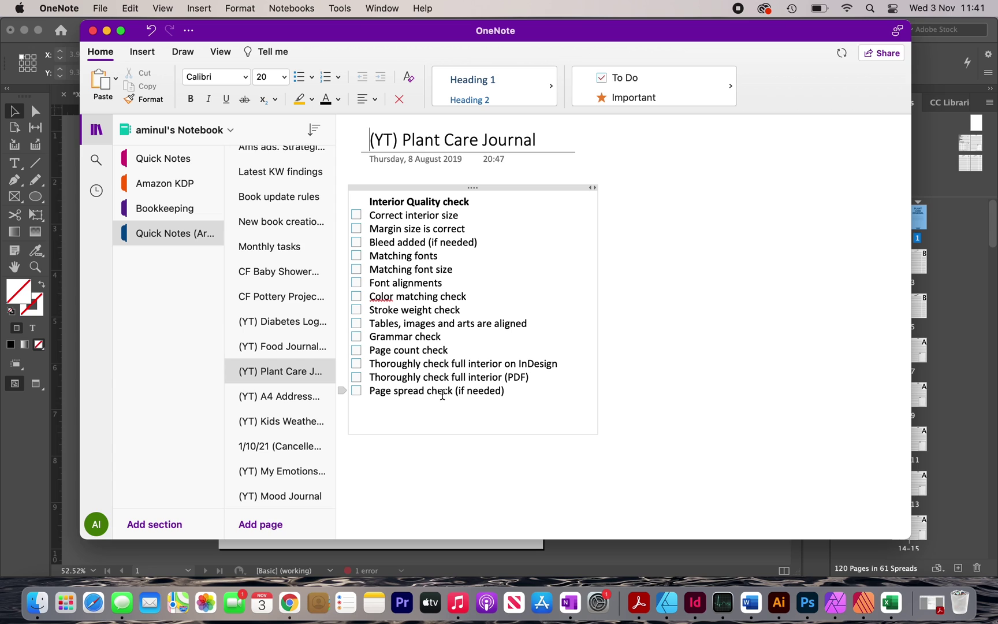
key(super+Tab)
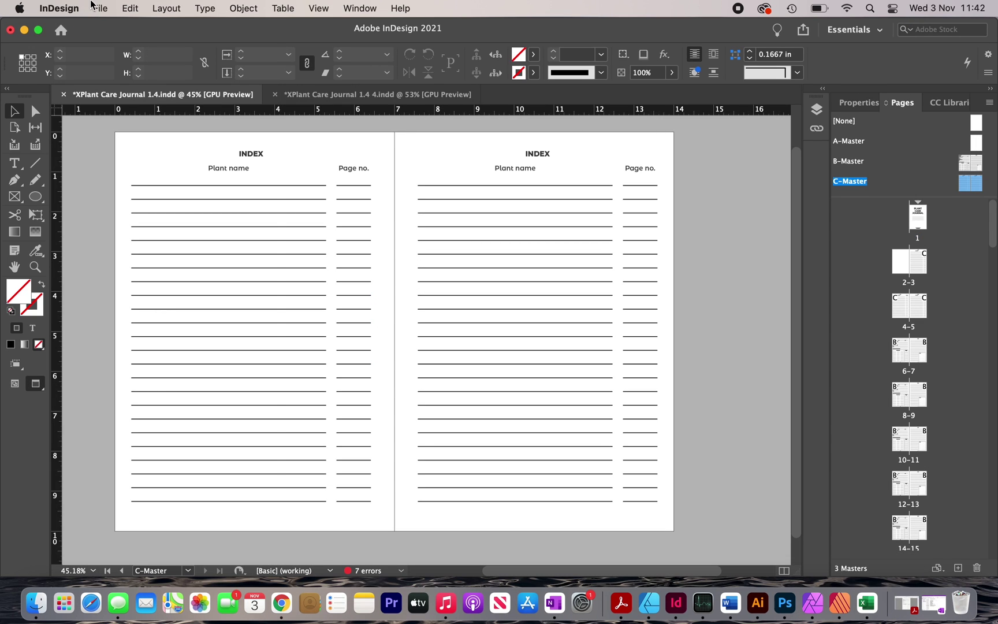
Export the journal from the File menu as an Adobe PDF.
click(97, 7)
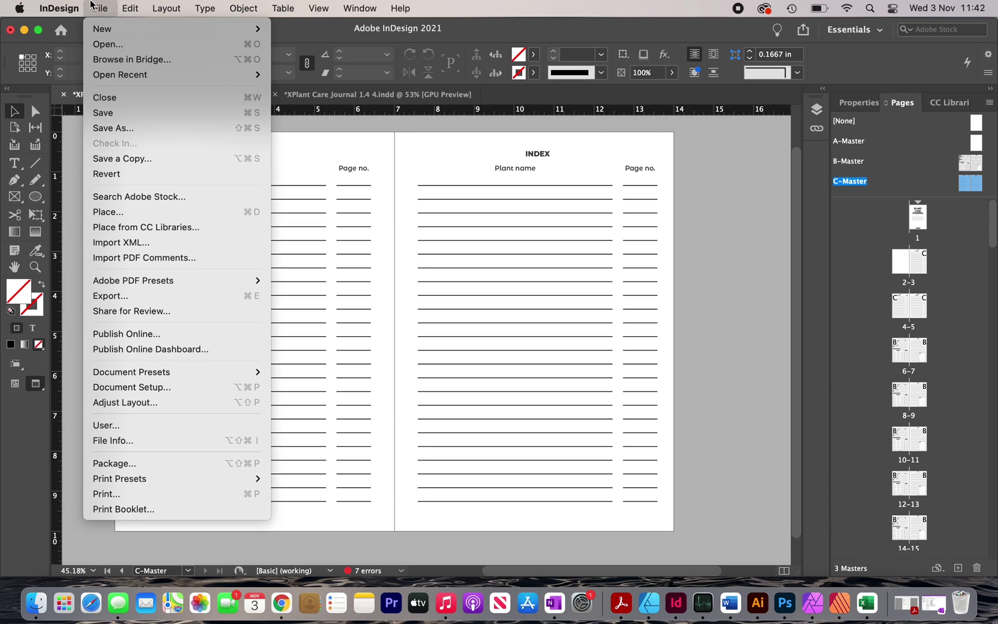
click(145, 294)
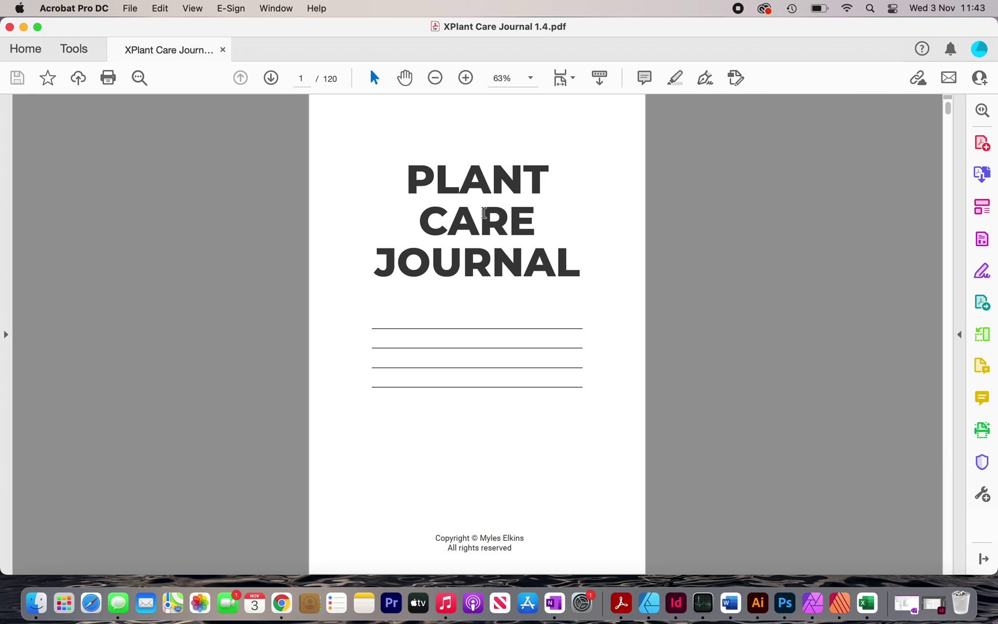
scroll(484, 214, down, 18)
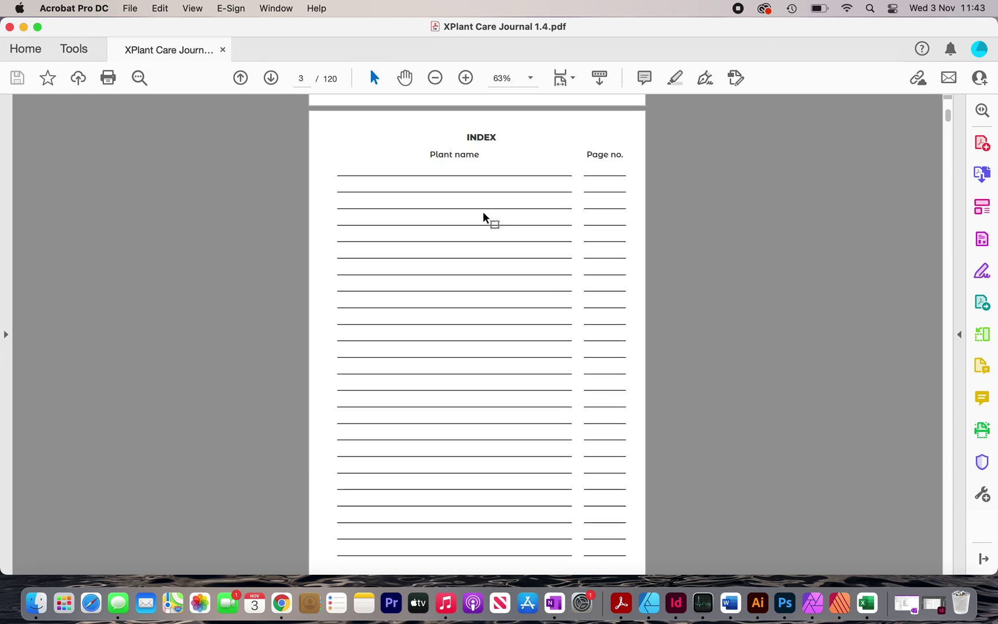
scroll(484, 217, down, 20)
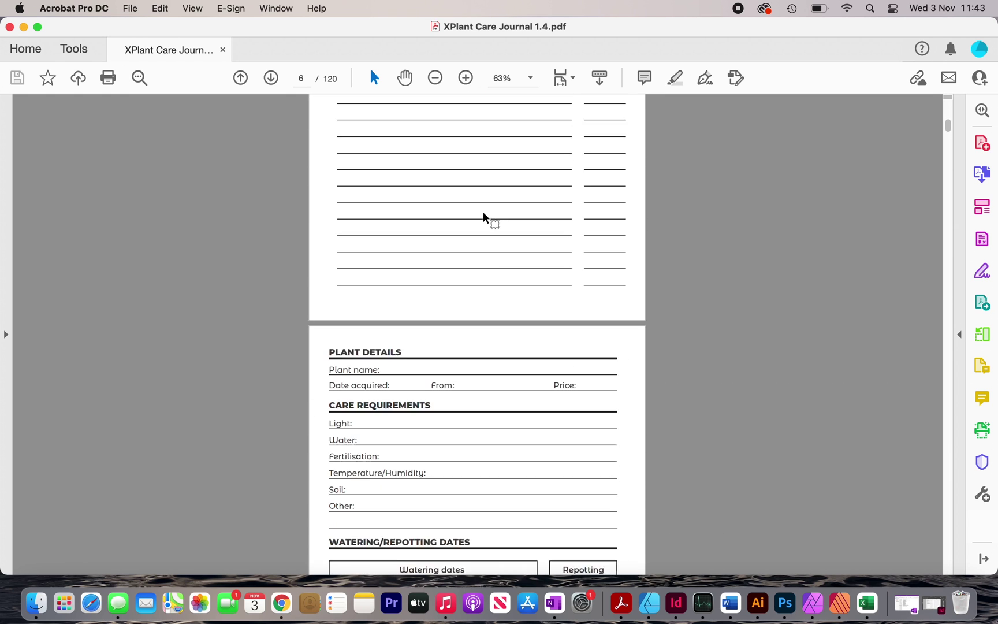
scroll(475, 408, down, 15)
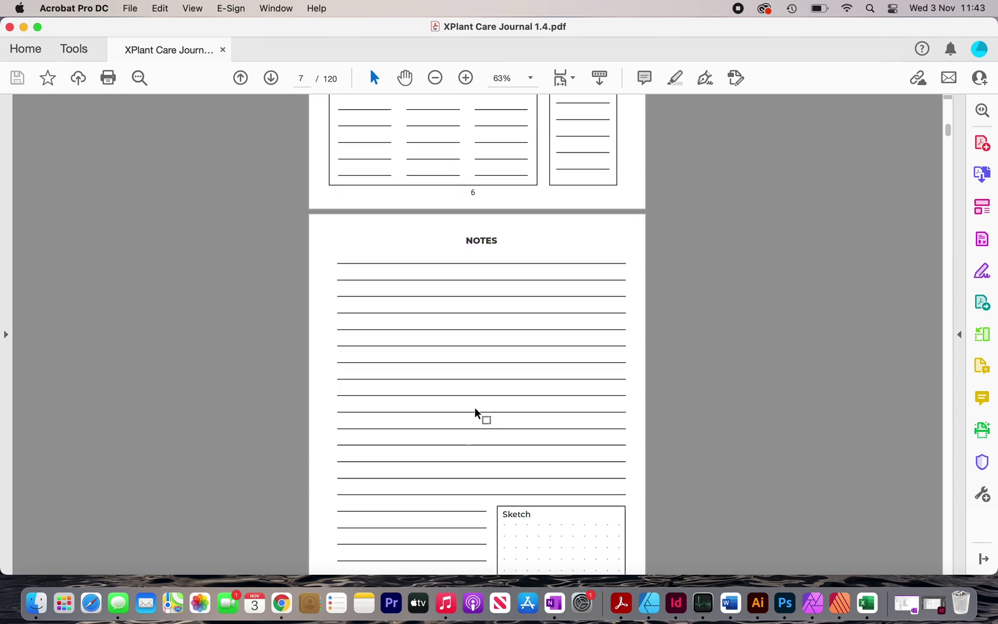